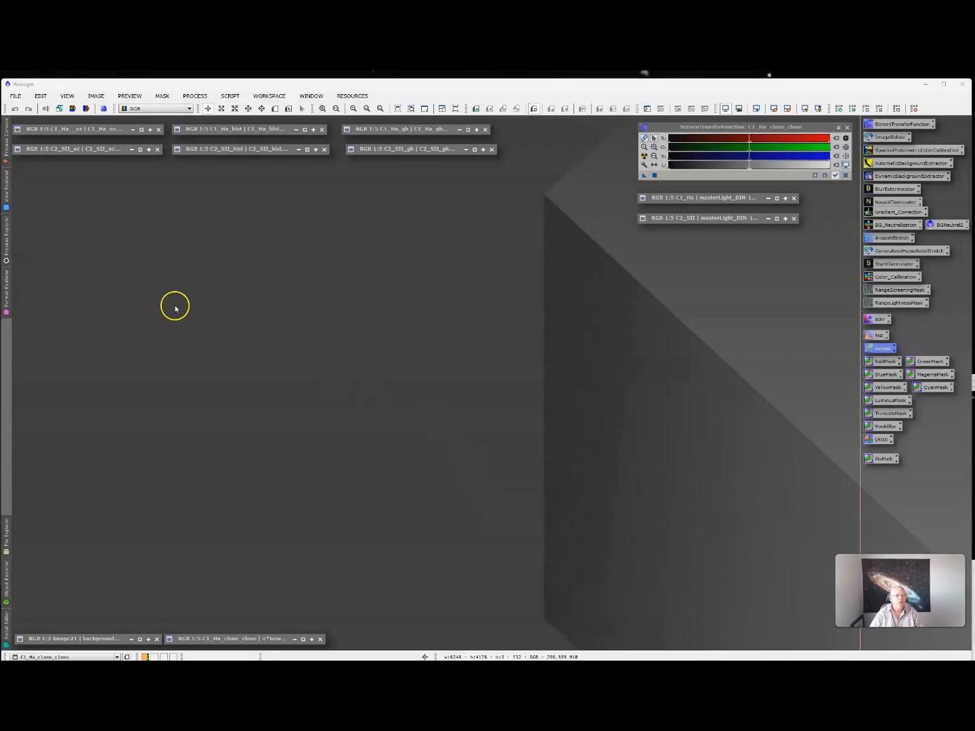
- View the C1_Ha_ez and C2_SII_ez galaxy images in turn, collapsing each back to an icon
double_click(79, 134)
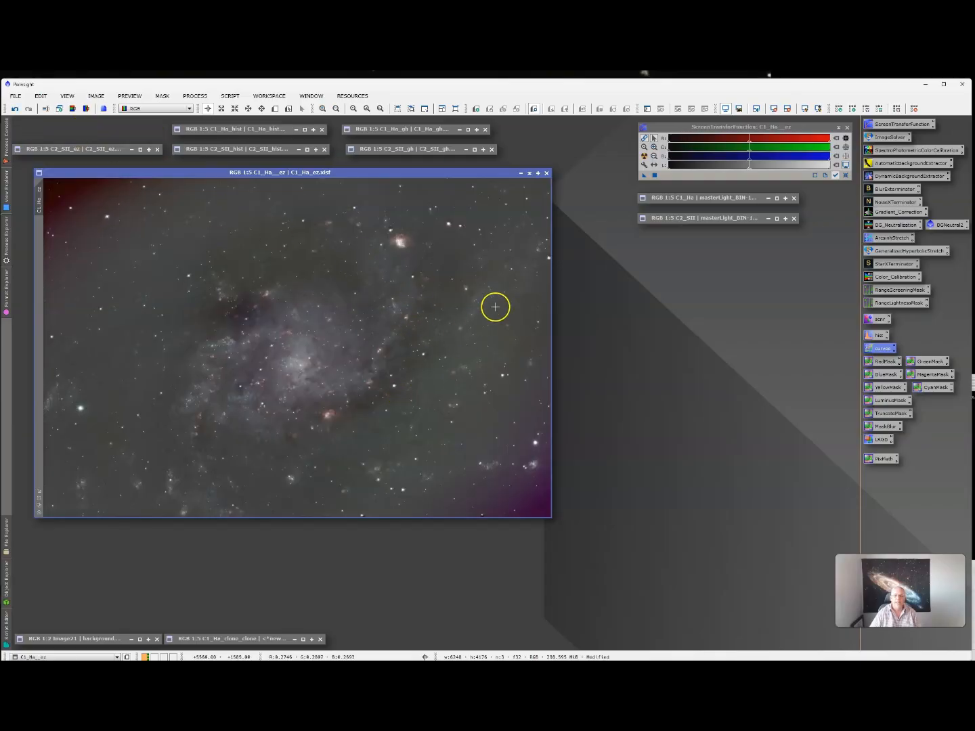
click(529, 177)
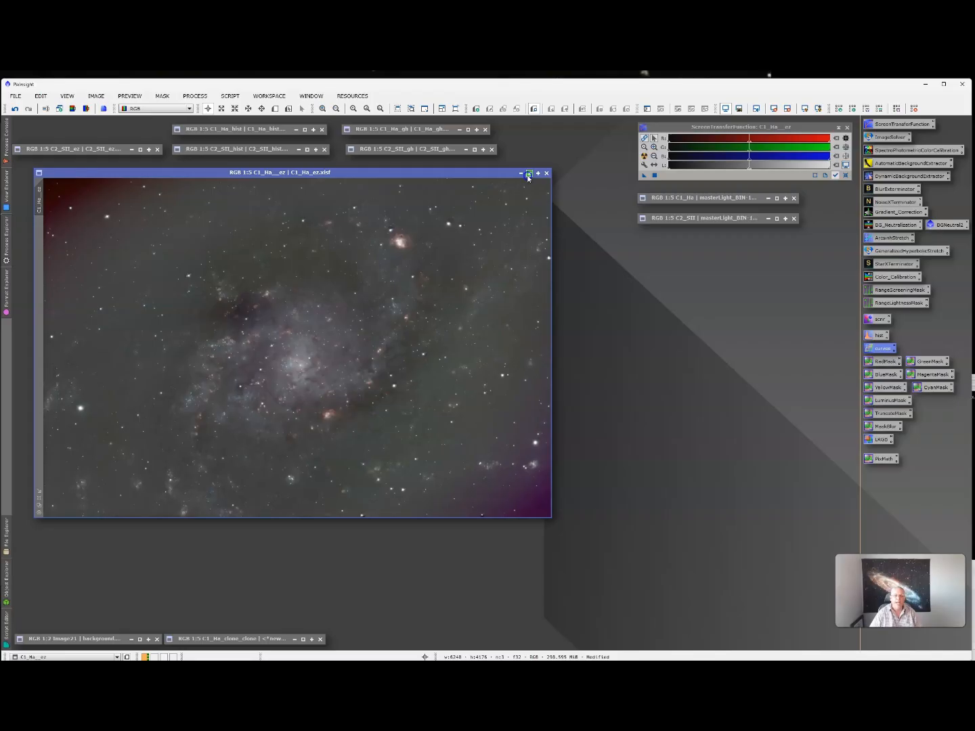
double_click(89, 151)
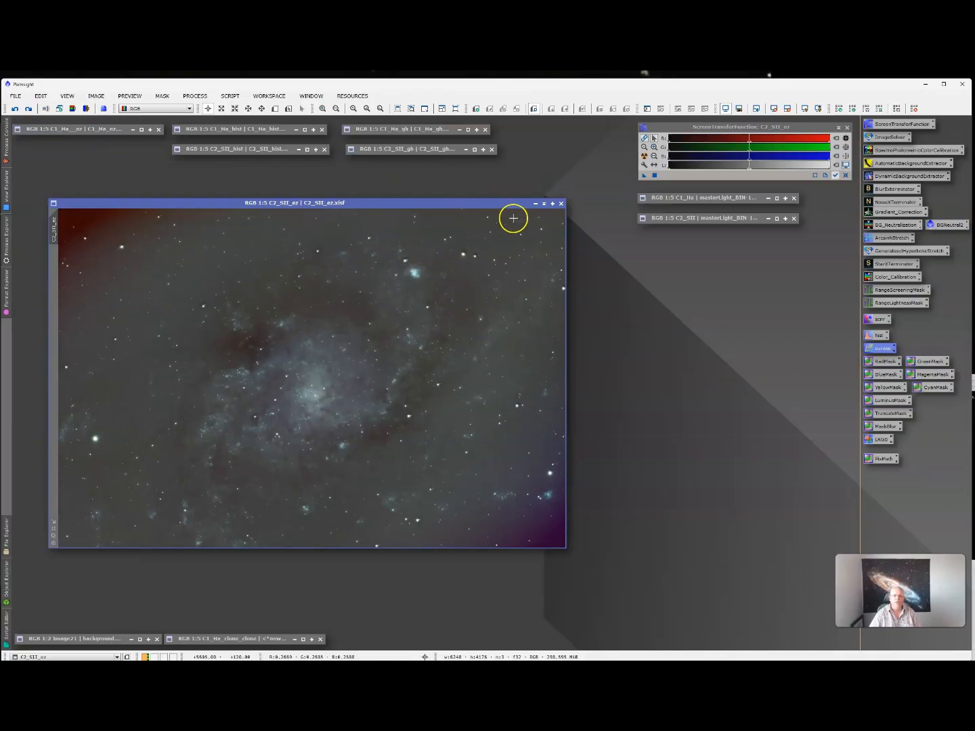
click(544, 204)
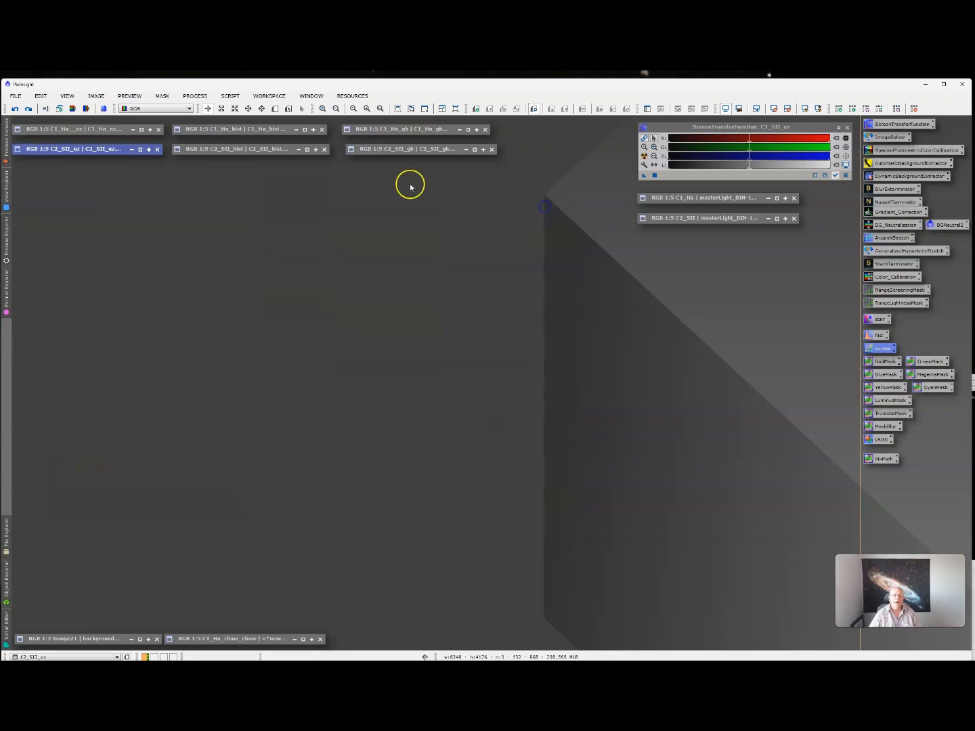
- View C1_Ha_hist, briefly maximised and restored to normal size, then collapse it to an icon
double_click(253, 128)
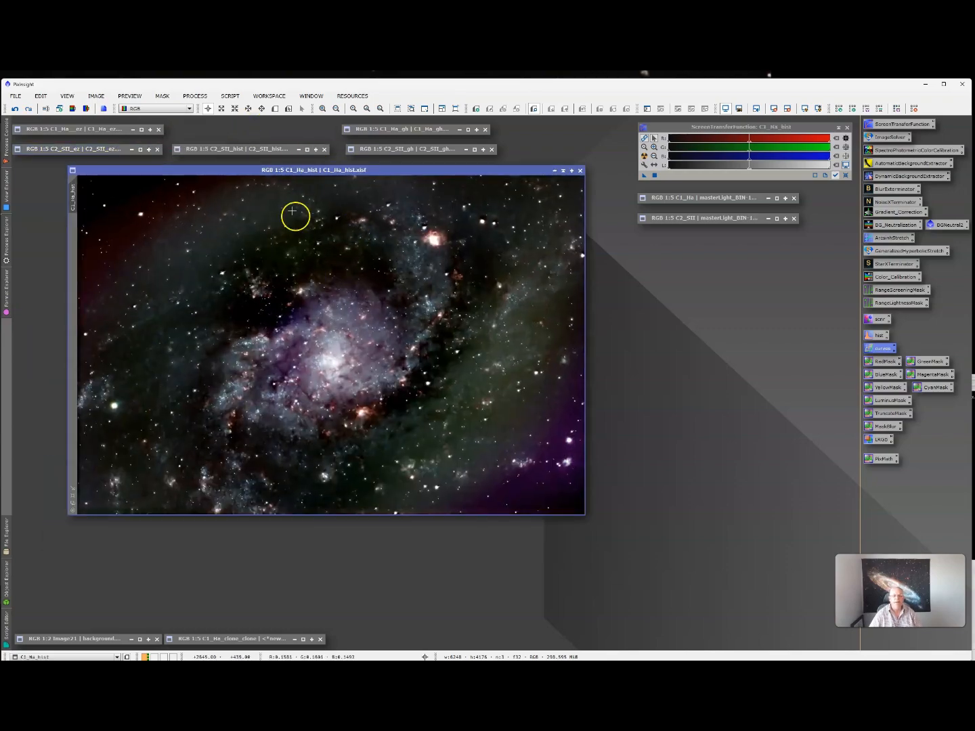
double_click(271, 173)
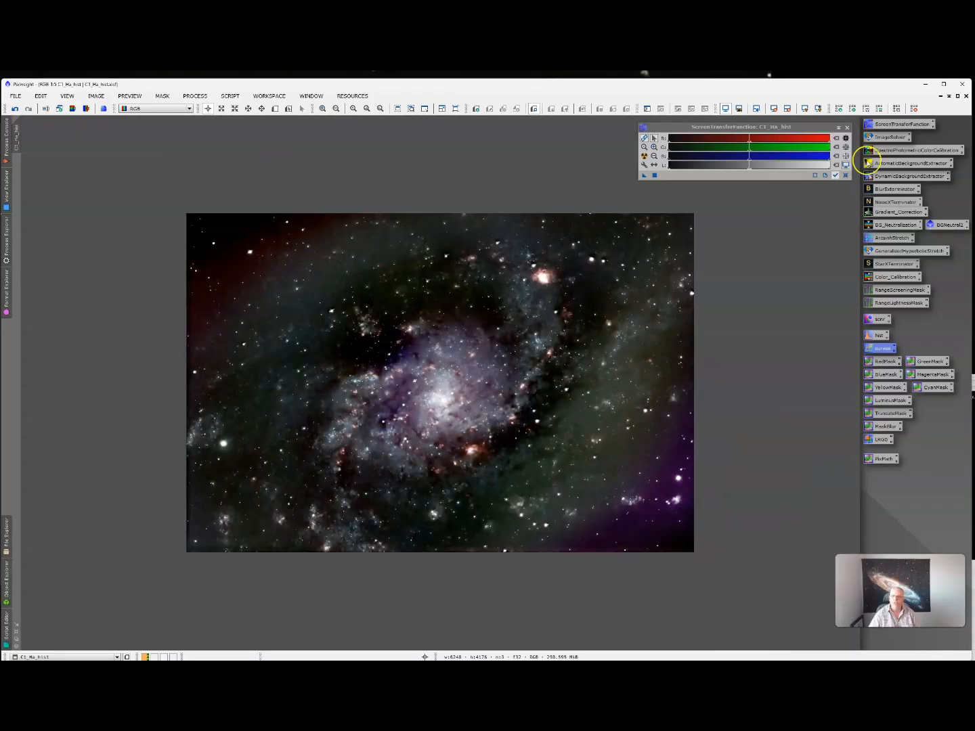
click(957, 97)
click(562, 170)
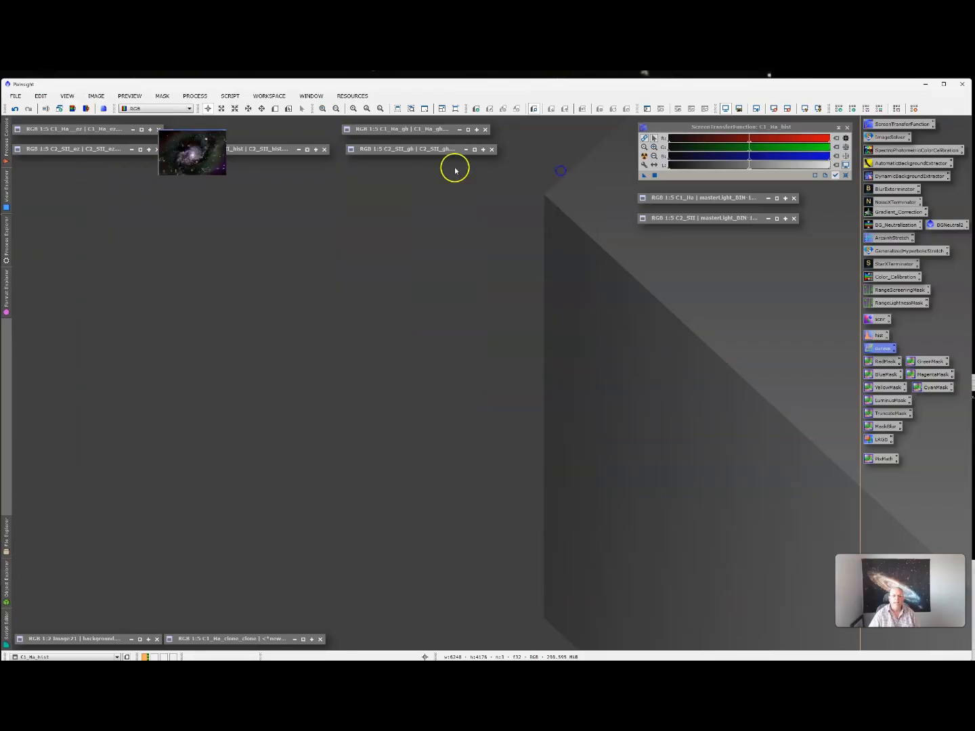
- Inspect the C1_Ha_gh image and then the unstretched C1_Ha master, collapsing each afterwards
double_click(413, 132)
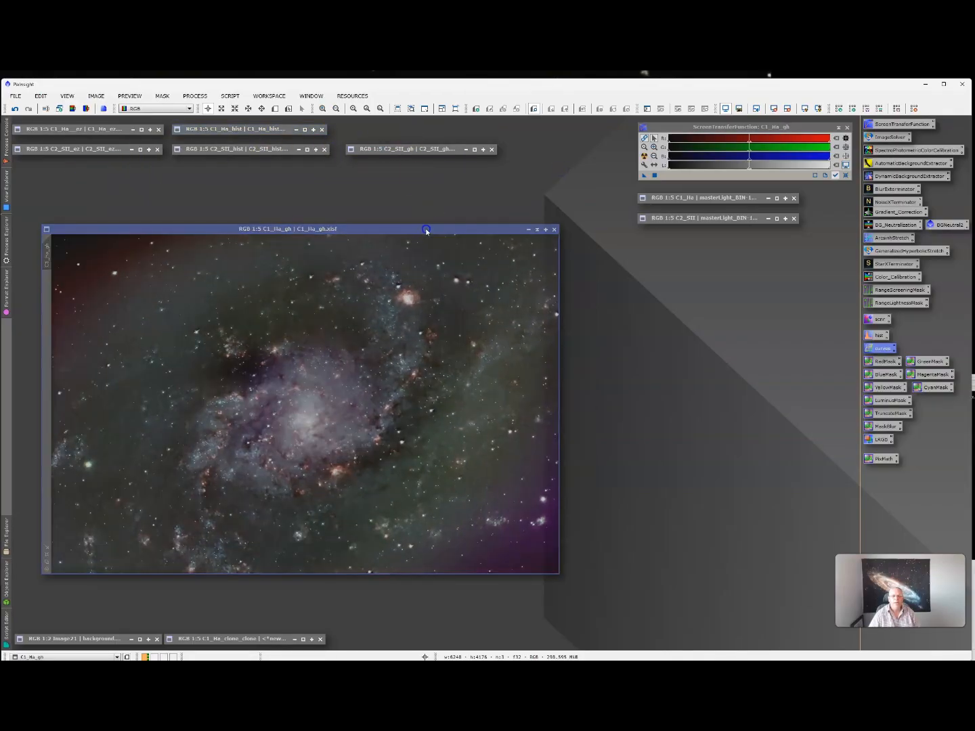
drag(425, 230, 435, 225)
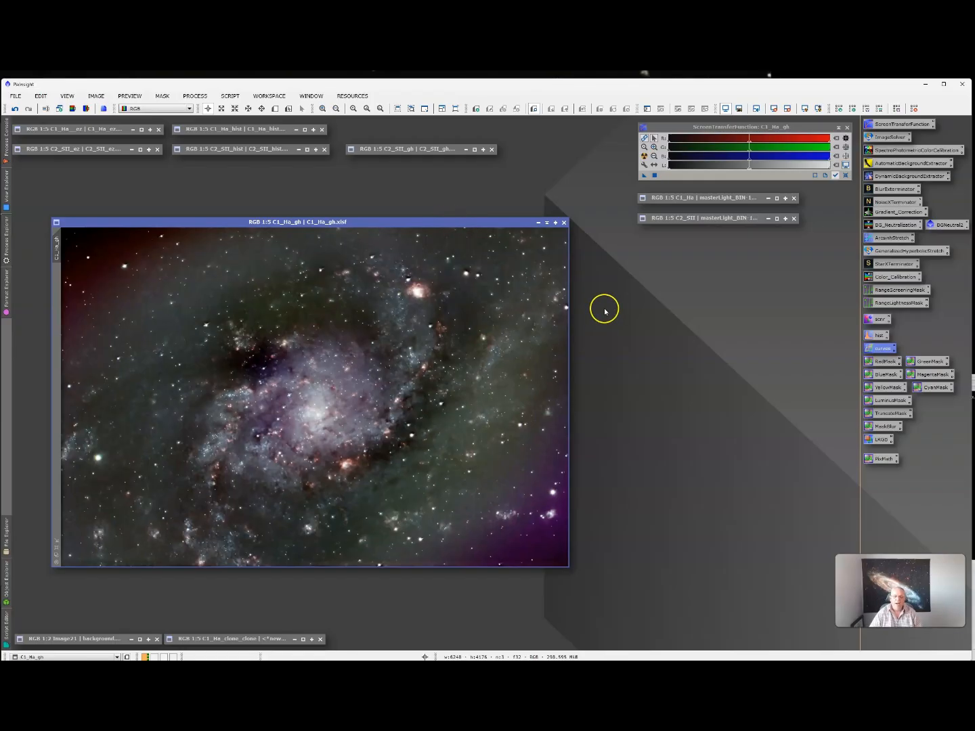
click(540, 223)
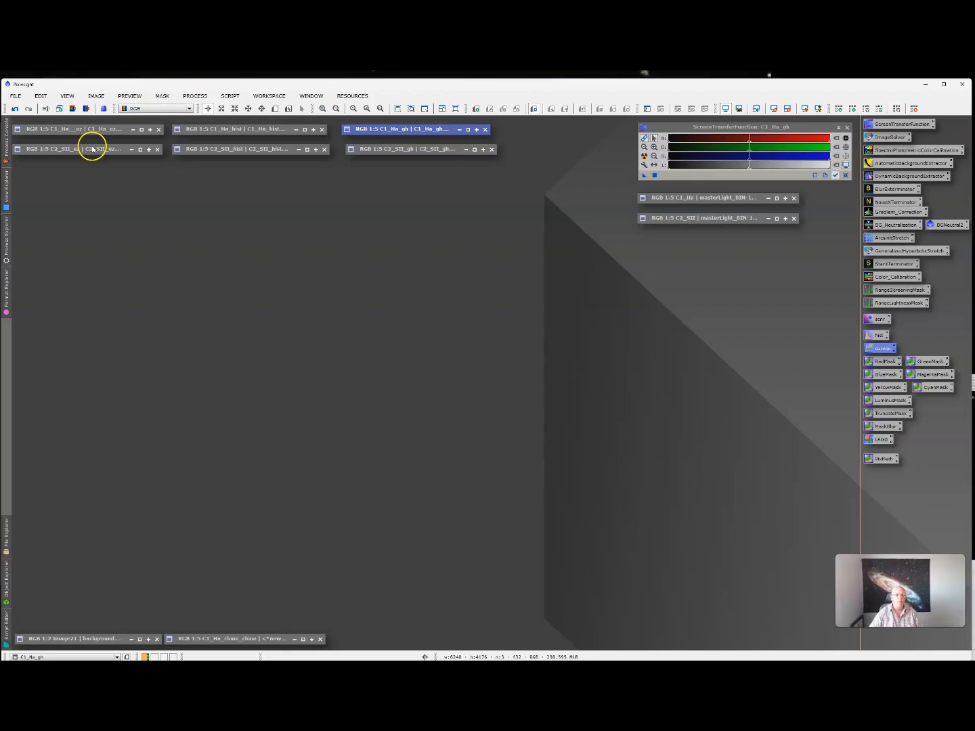
double_click(728, 199)
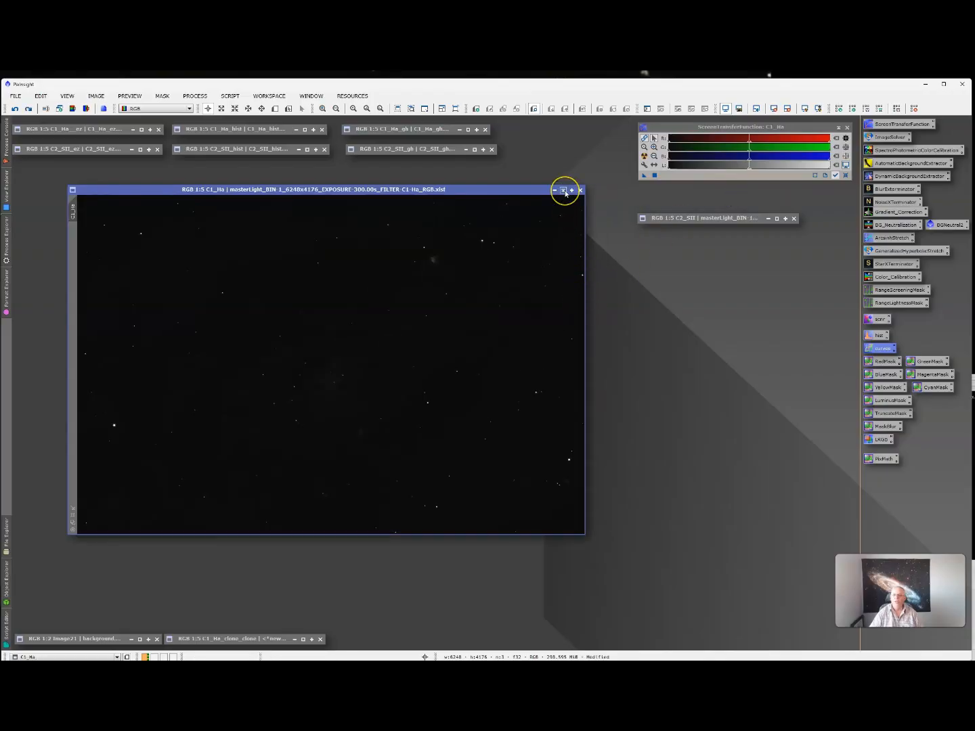
click(565, 192)
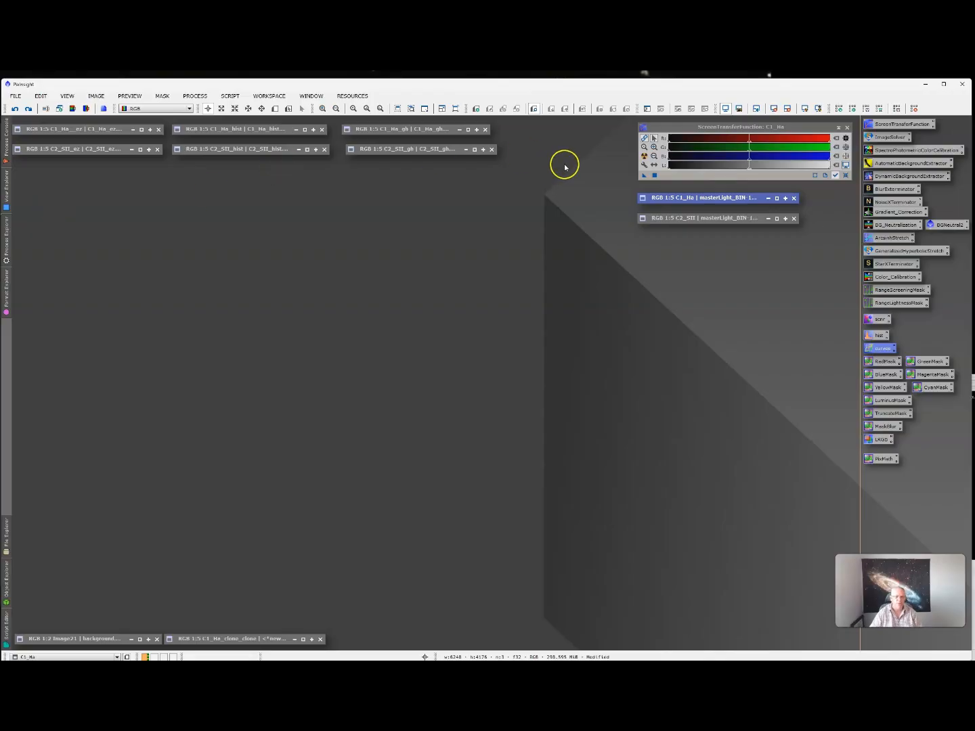
- Re-examine C1_Ha_ez, C1_Ha_hist and C2_SII_hist one after another, collapsing each
double_click(86, 129)
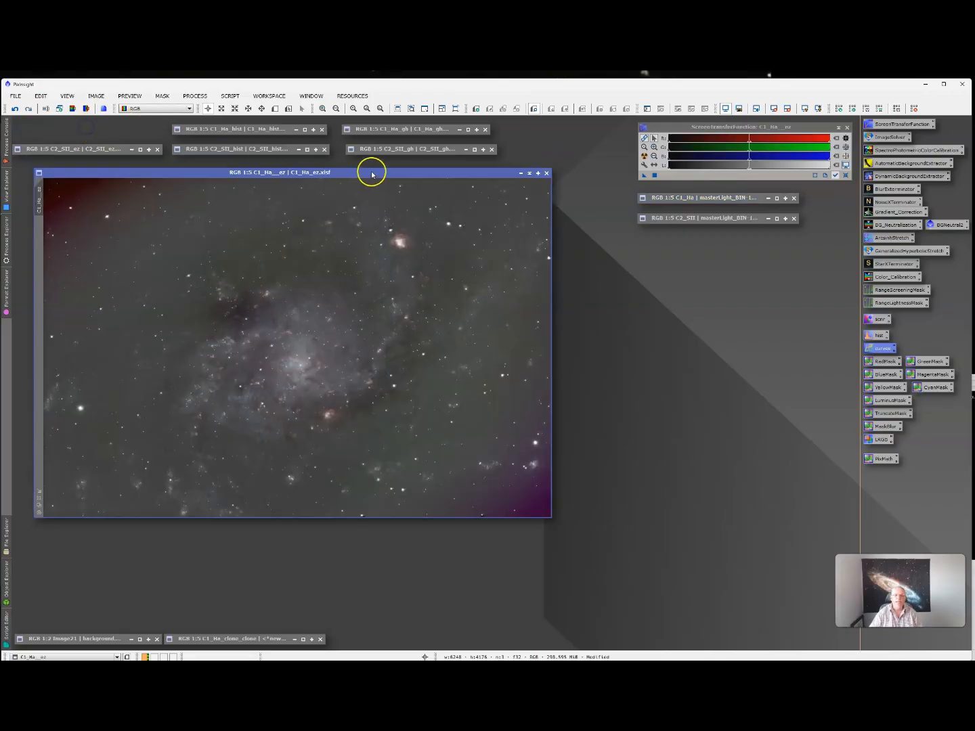
drag(359, 173, 366, 181)
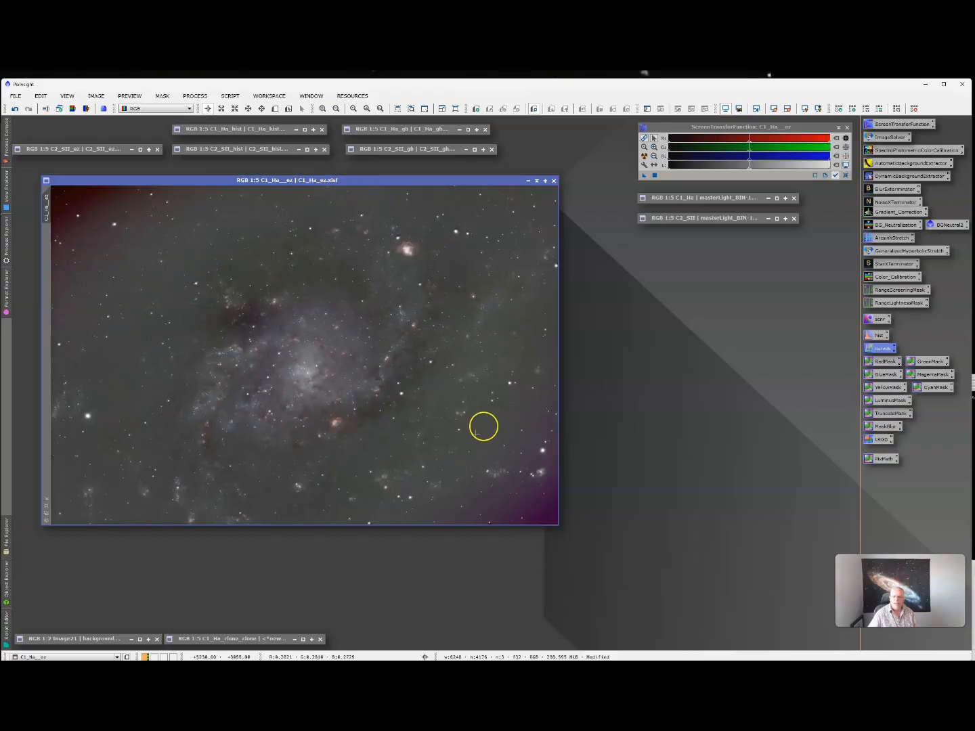
click(529, 180)
double_click(260, 131)
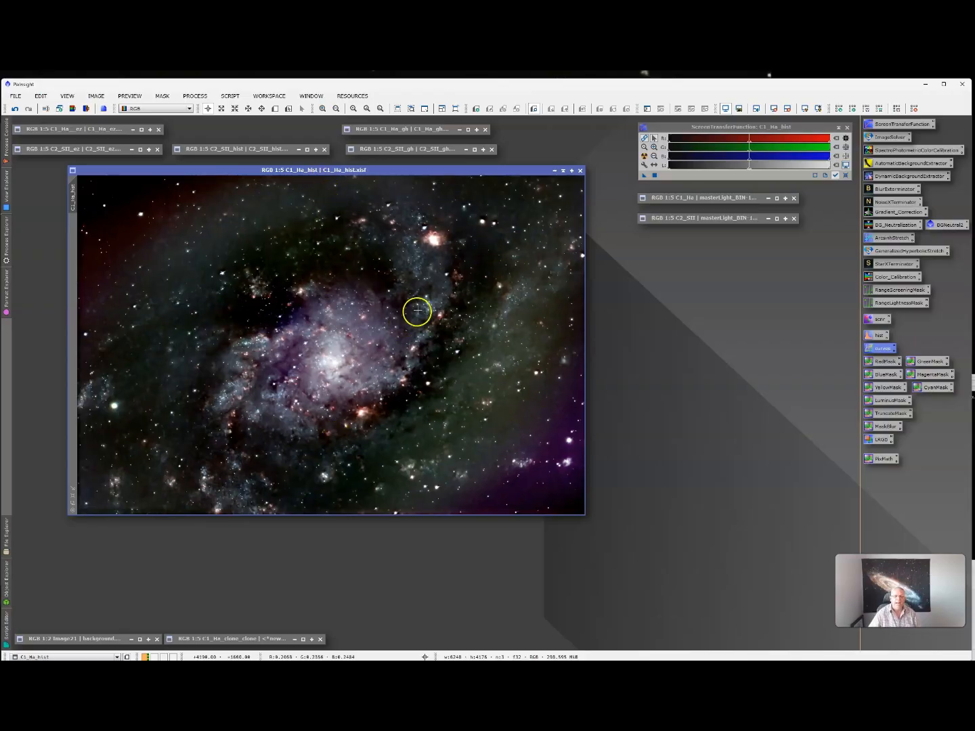
click(561, 170)
double_click(275, 150)
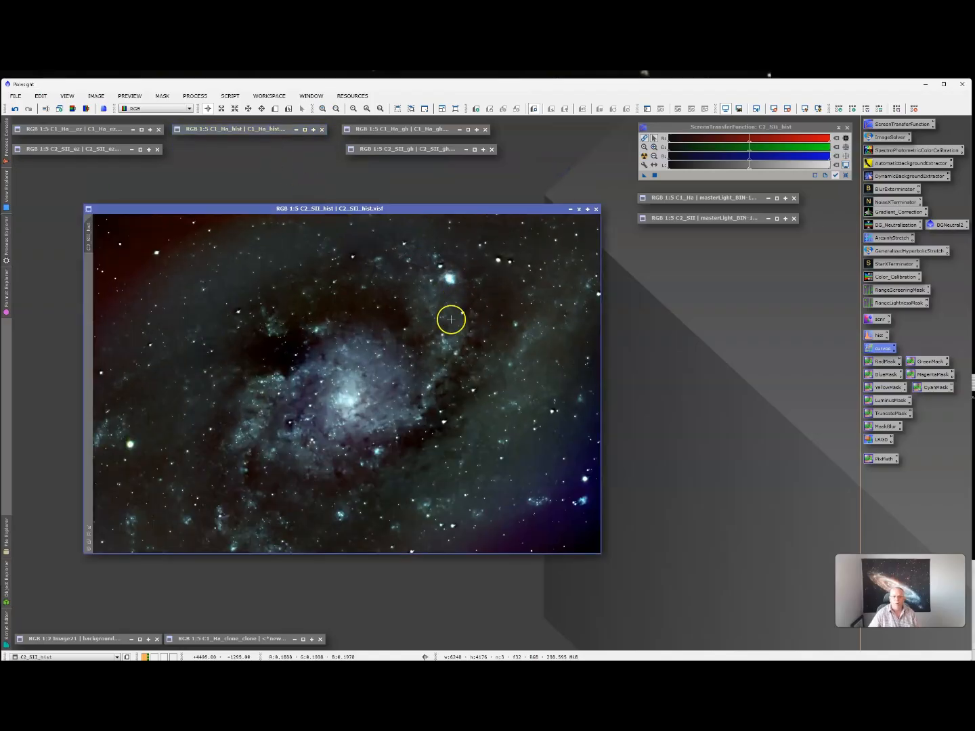
click(579, 210)
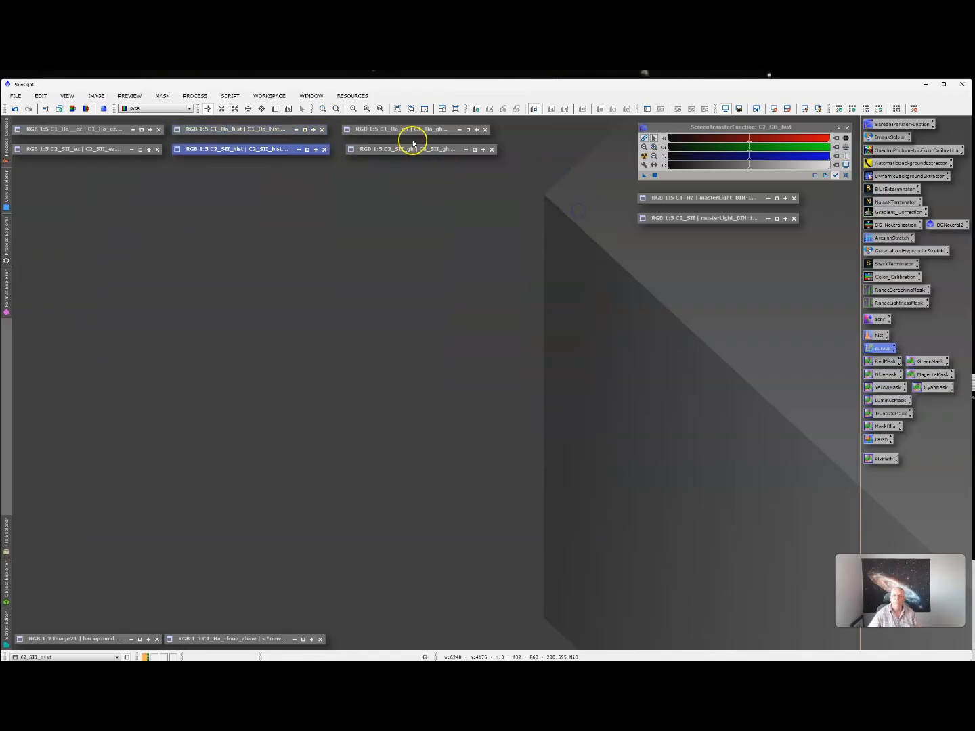
- Compare C1_Ha_gh with C2_SII_gh, then reopen C1_Ha_hist and bring up its view options
double_click(409, 129)
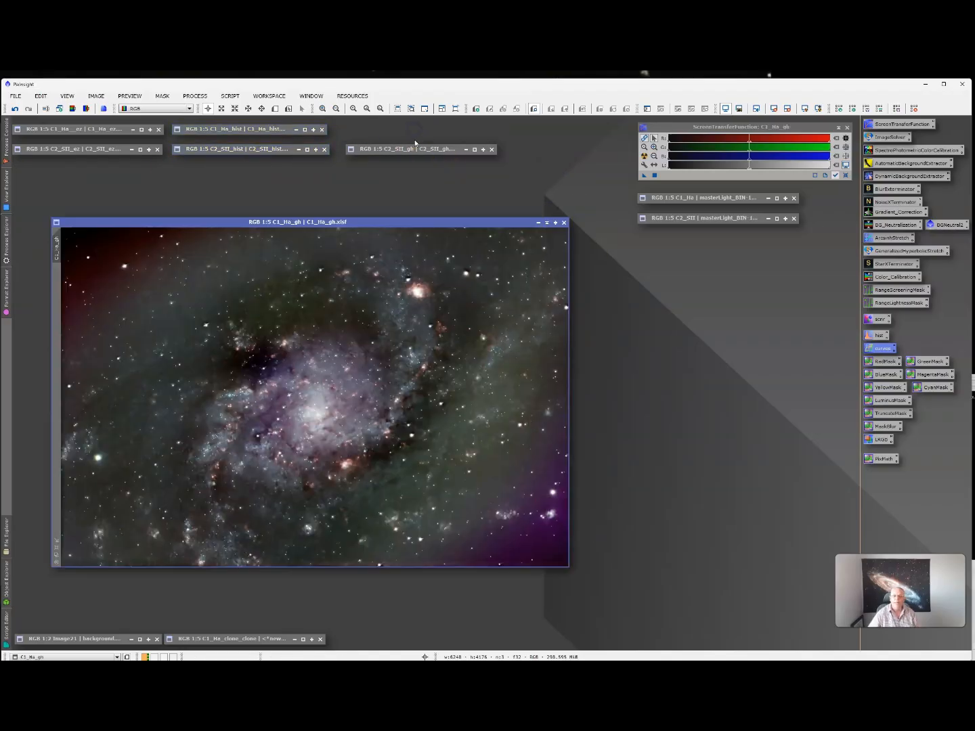
click(546, 222)
double_click(447, 153)
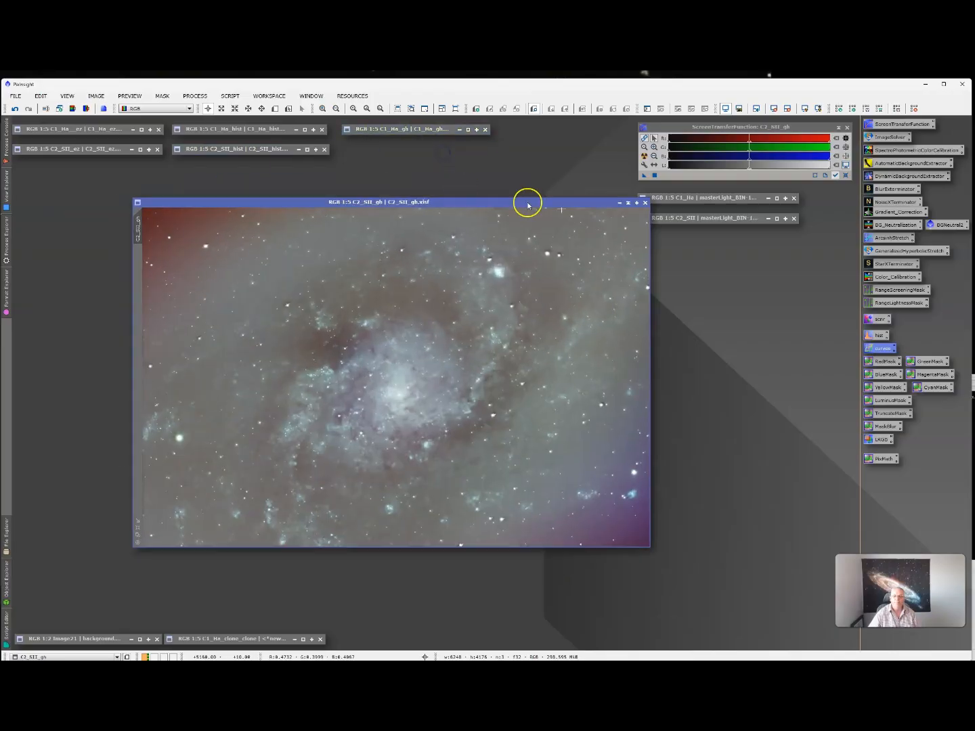
click(625, 204)
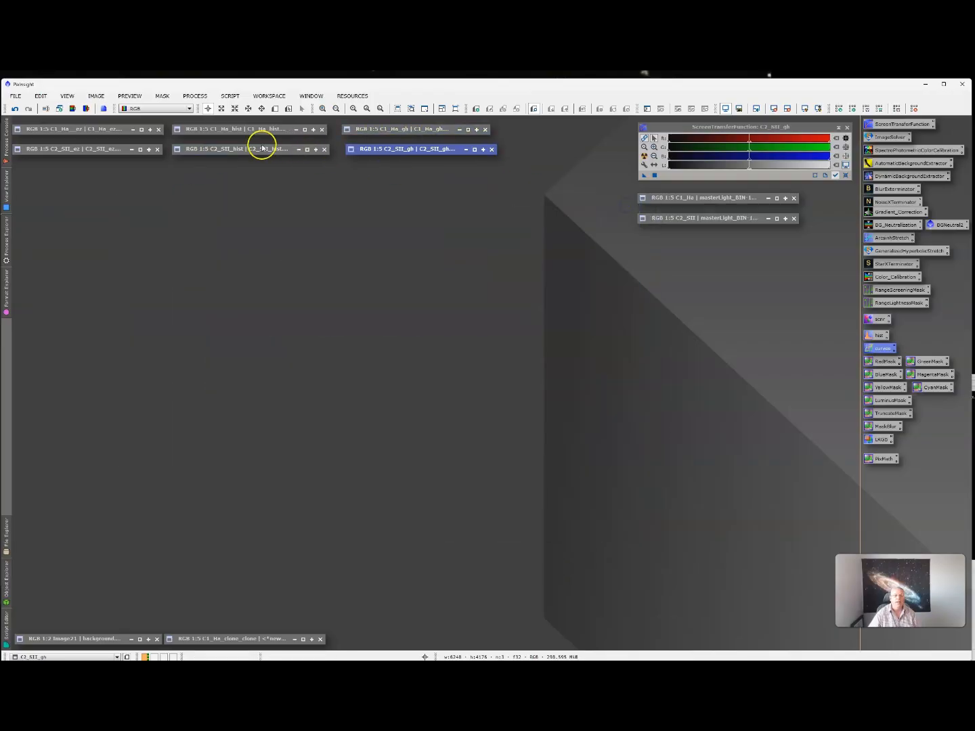
double_click(248, 130)
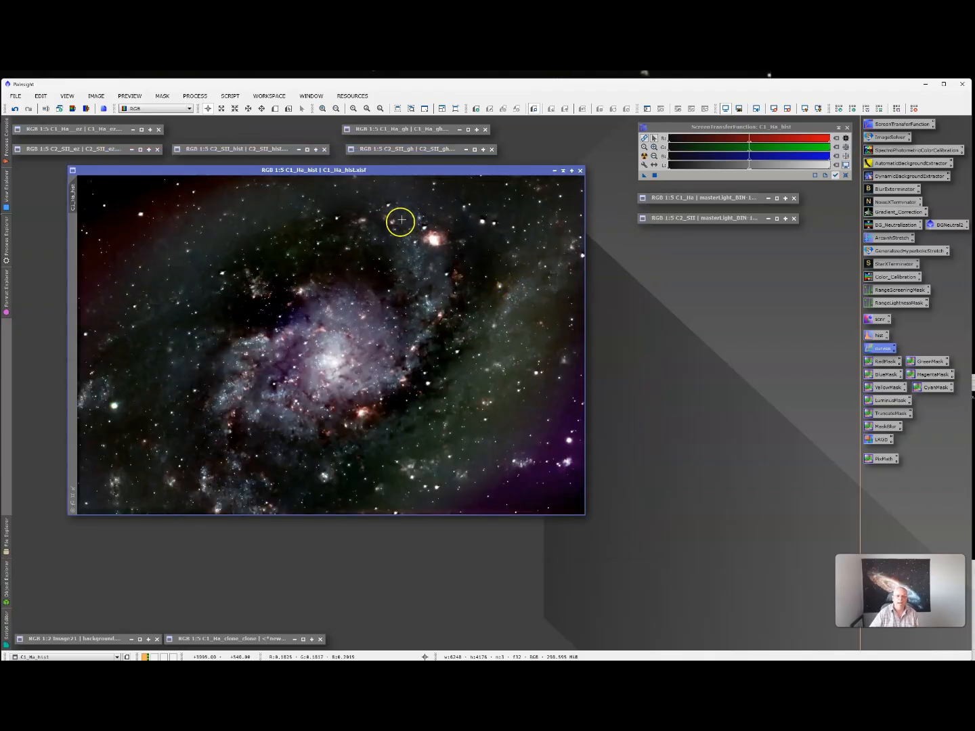
drag(399, 170, 409, 175)
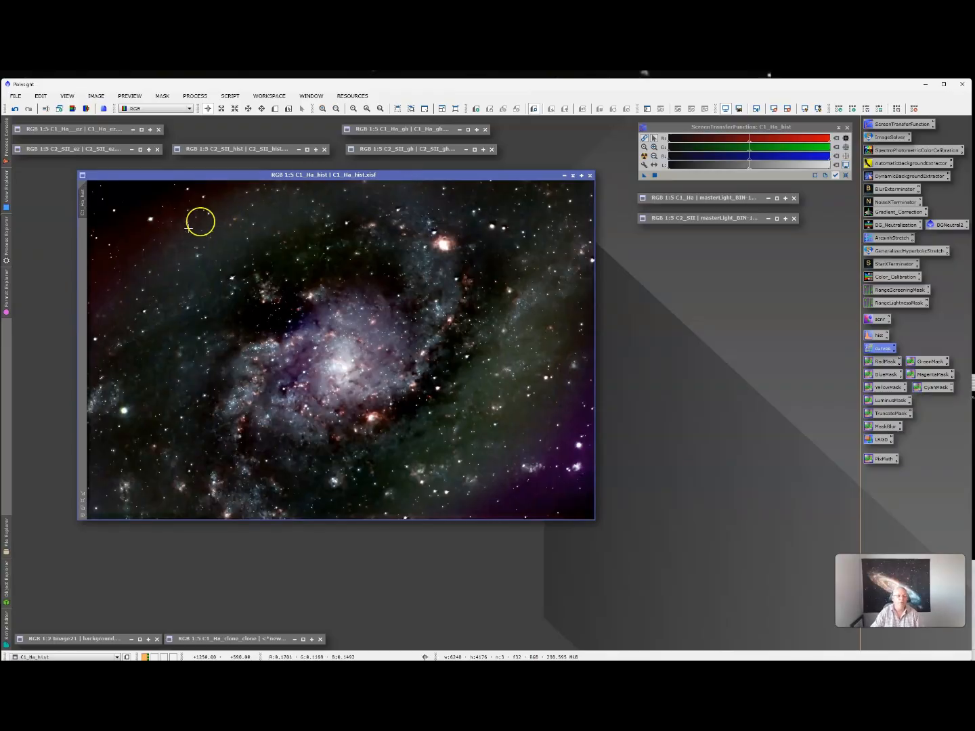
right_click(83, 204)
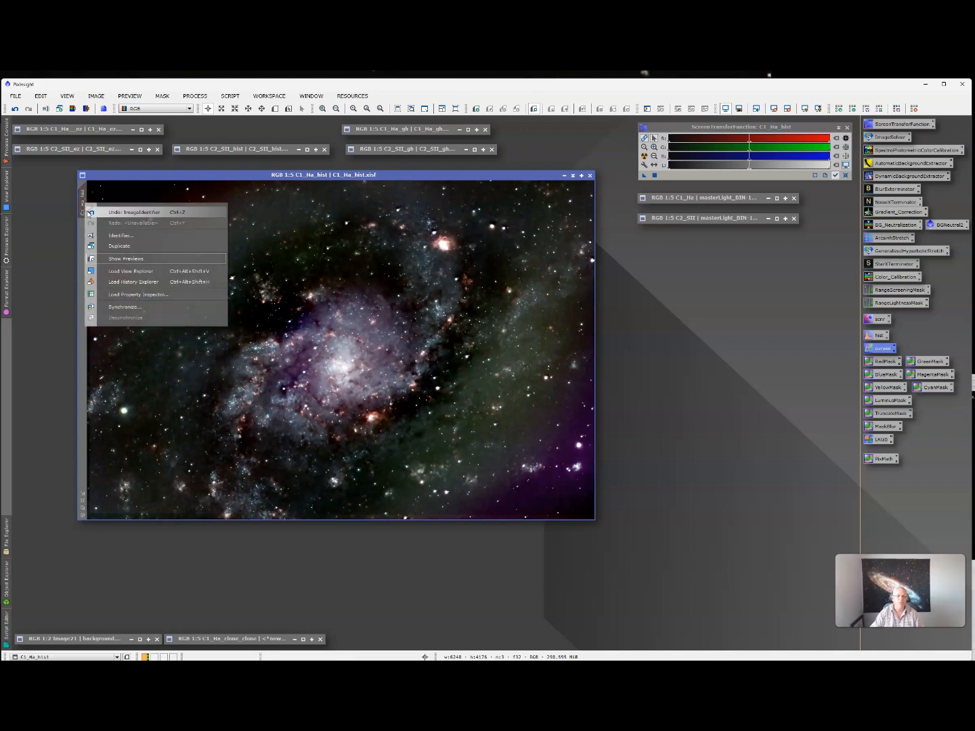
- Duplicate C1_Ha_hist and set up BackgroundNeutralization with Image21 as the reference view
click(124, 247)
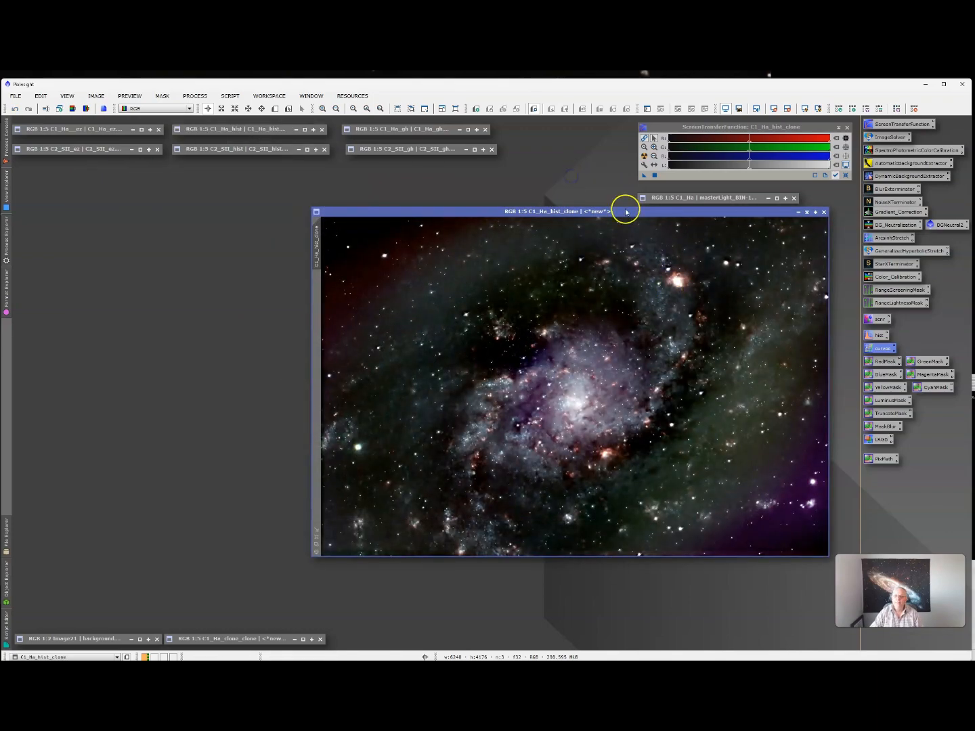
drag(627, 209, 375, 198)
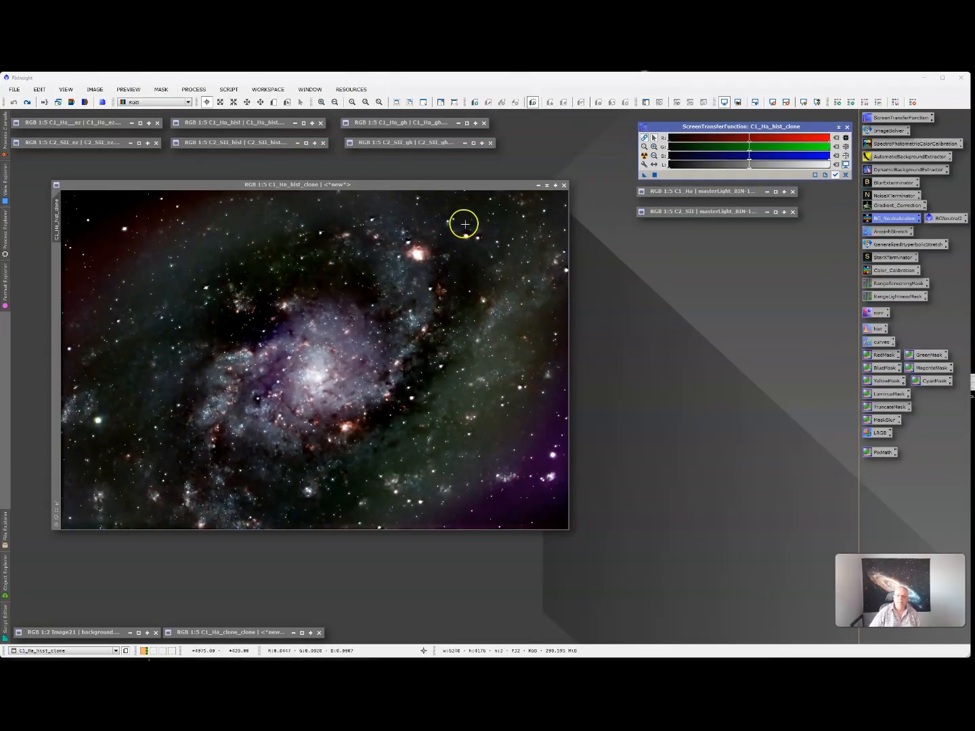
double_click(883, 220)
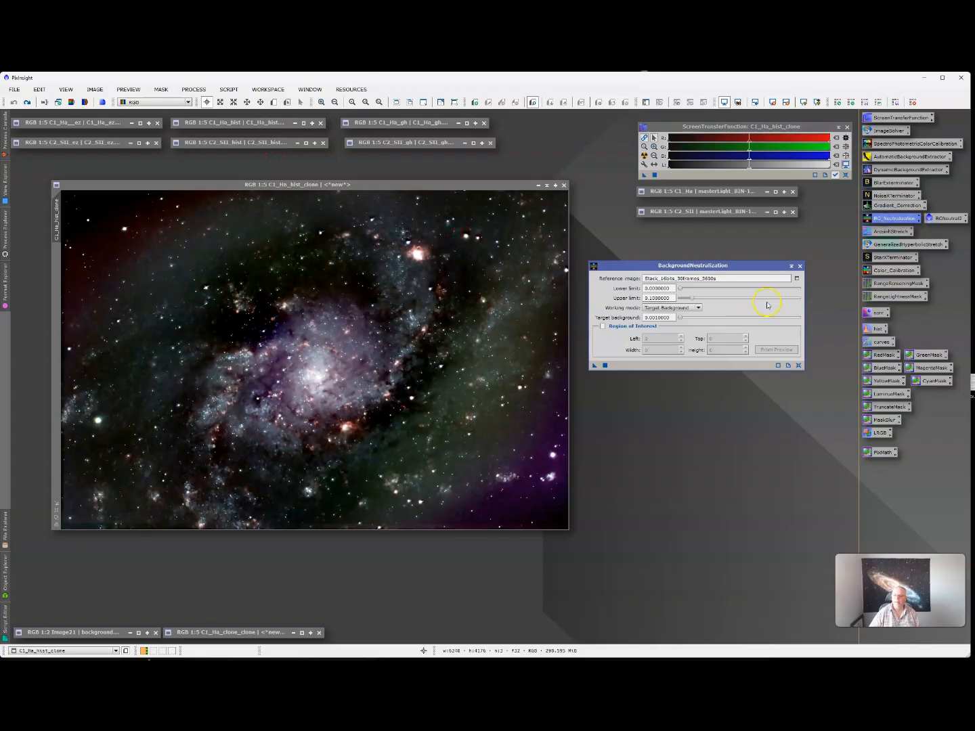
click(799, 278)
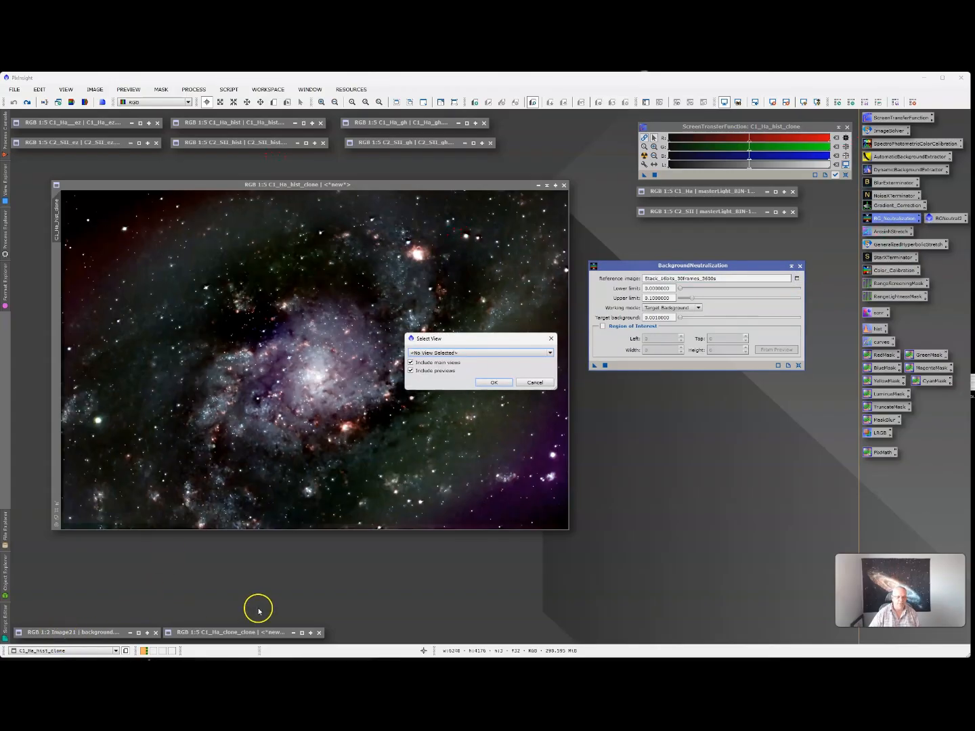
click(511, 353)
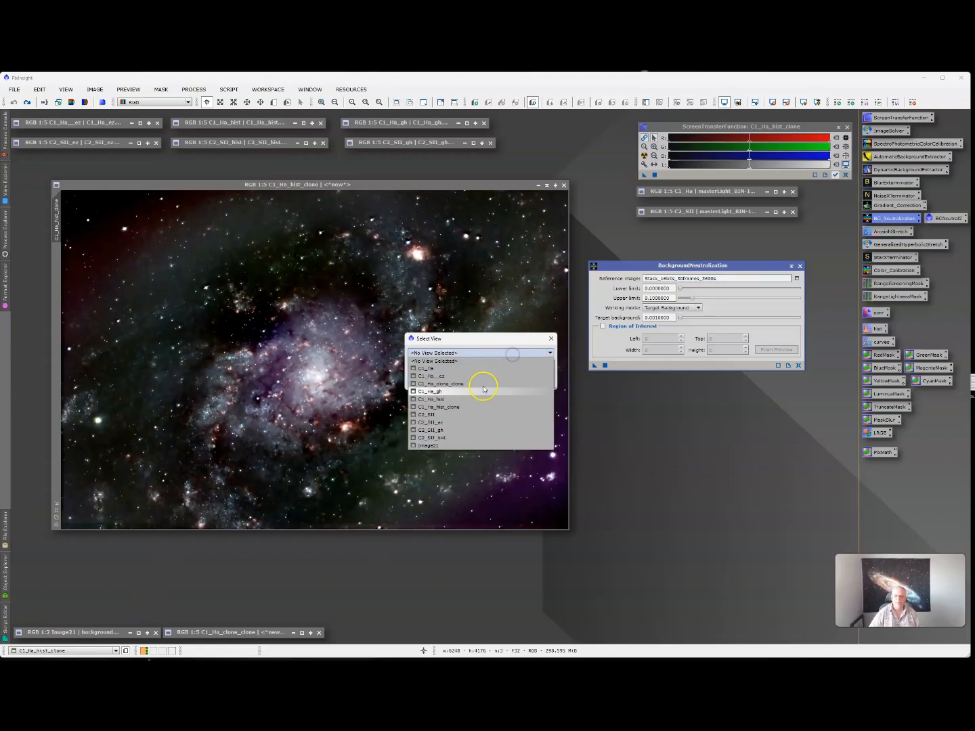
click(441, 445)
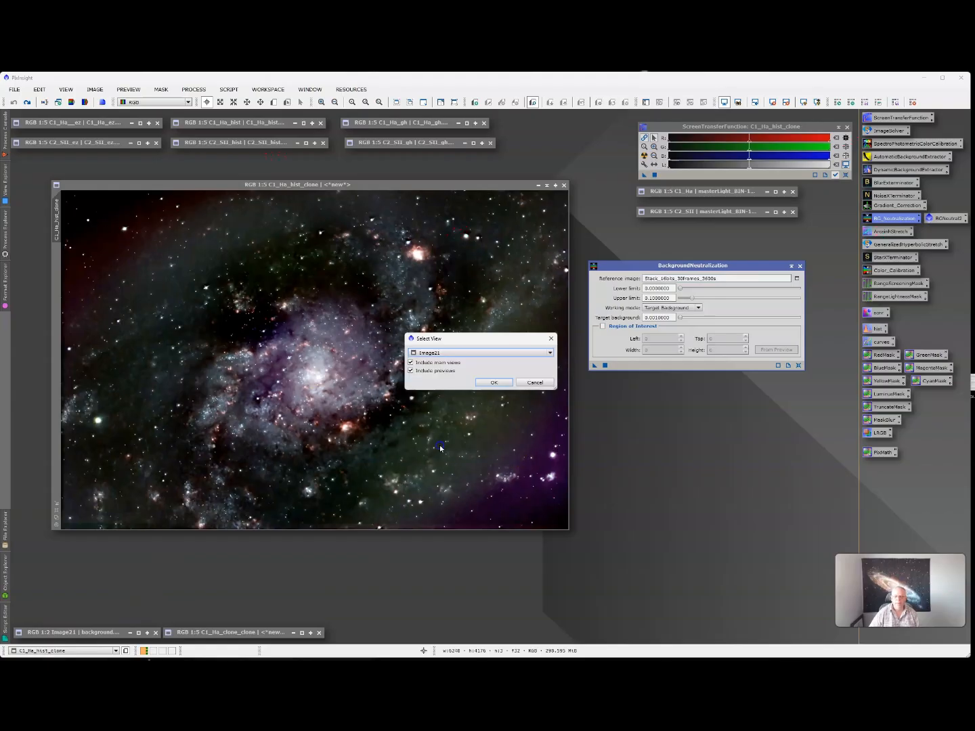
click(504, 386)
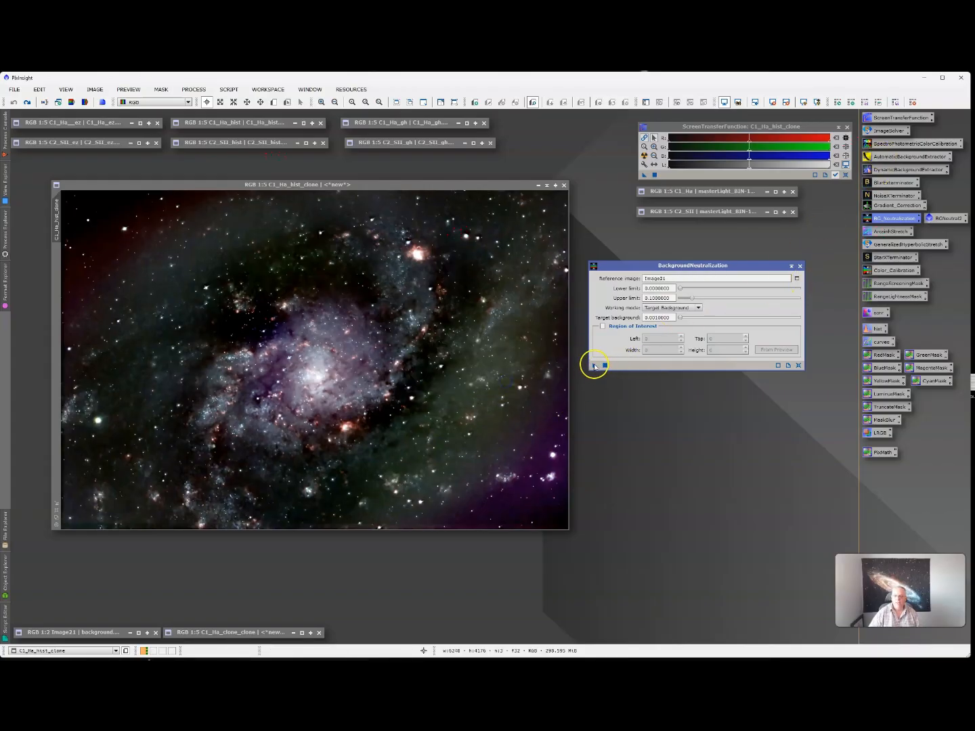
- Apply BackgroundNeutralization to the colour clone, collapse the panel, and move the clone right
drag(594, 366, 564, 368)
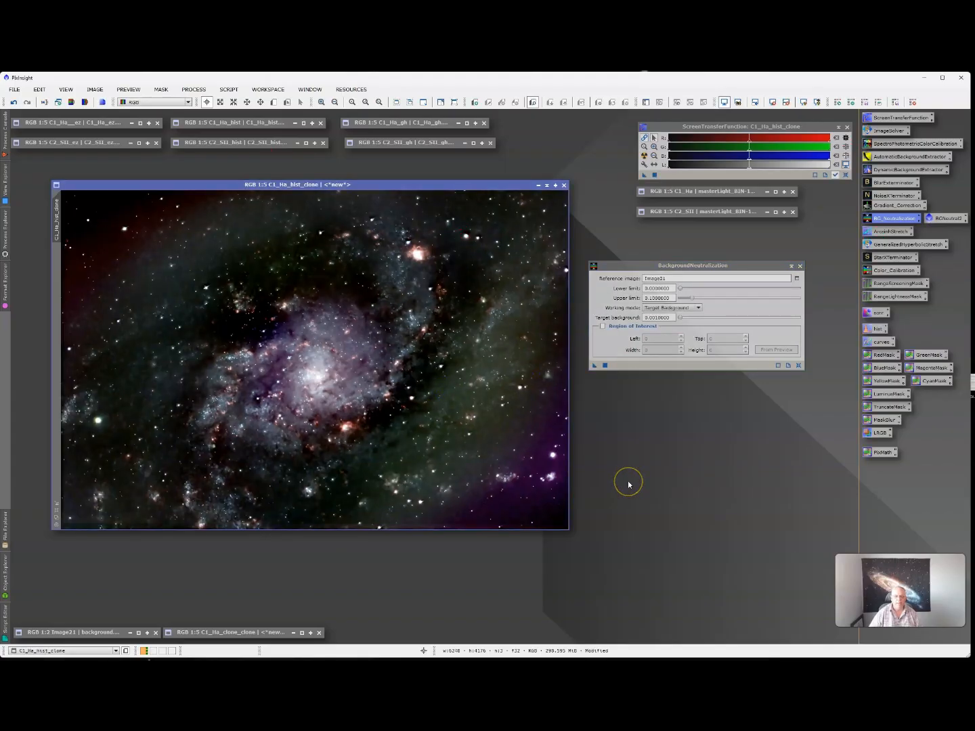
click(604, 366)
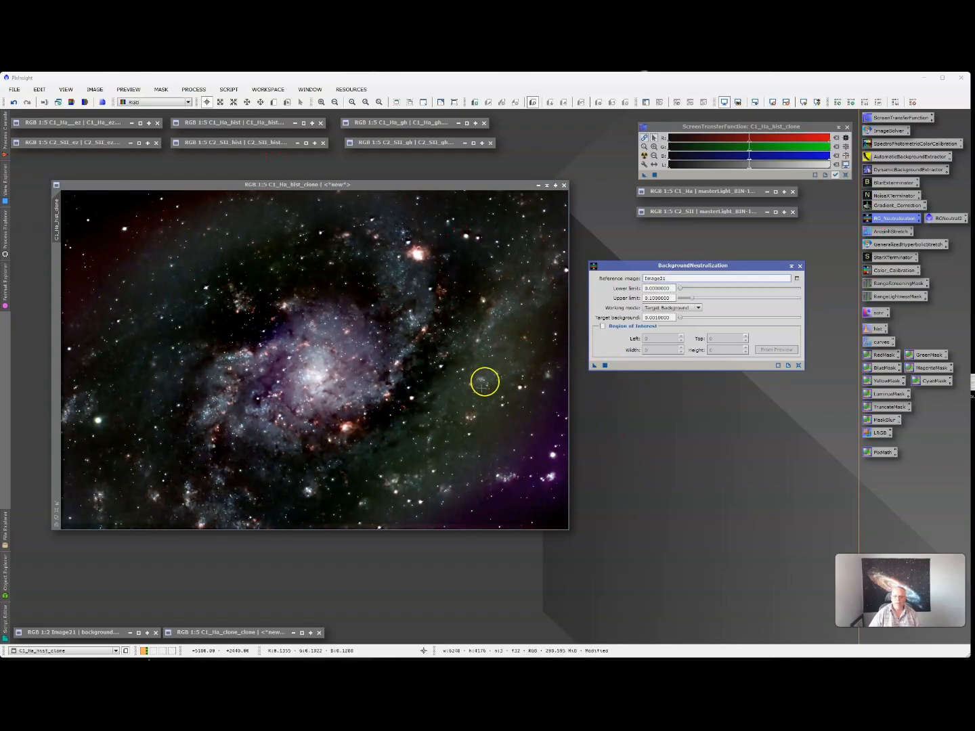
click(605, 367)
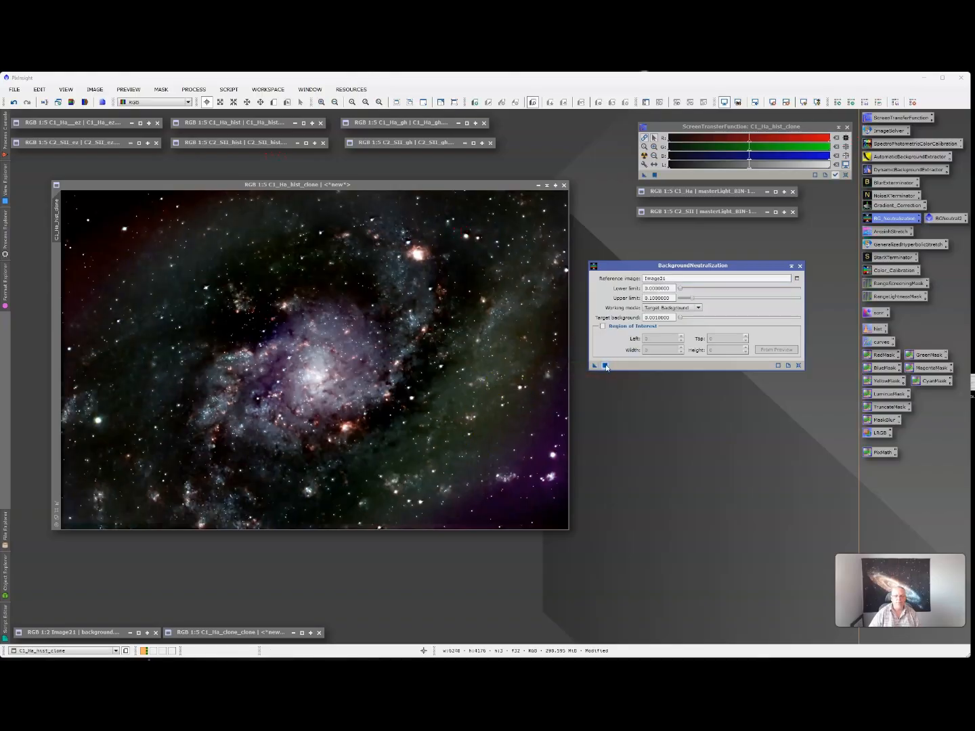
click(606, 367)
click(791, 264)
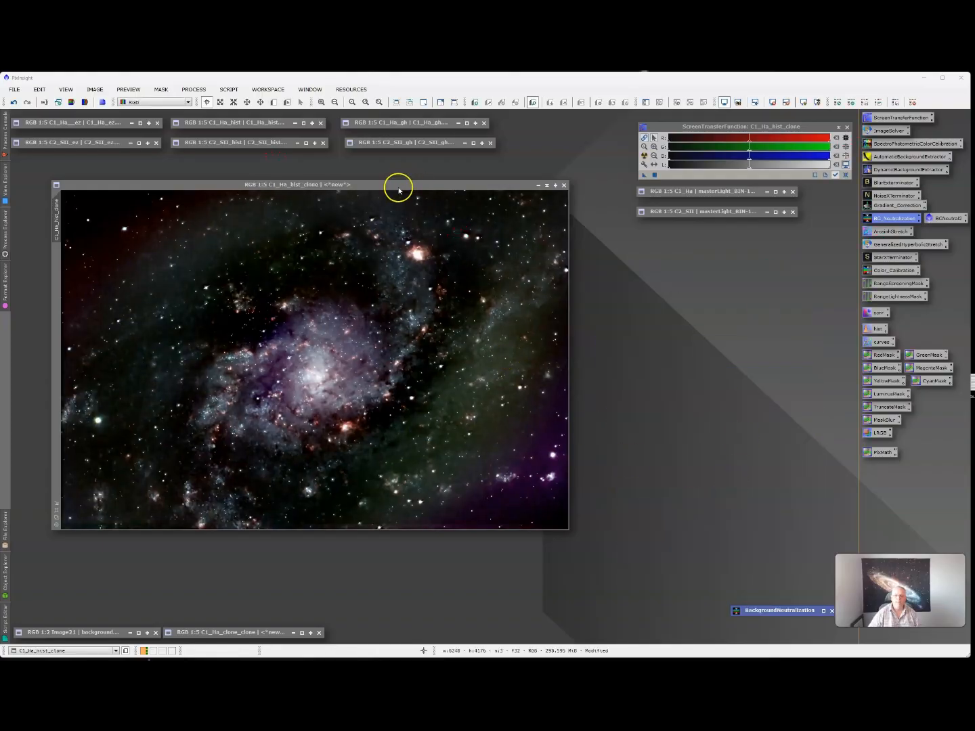
drag(398, 187, 682, 229)
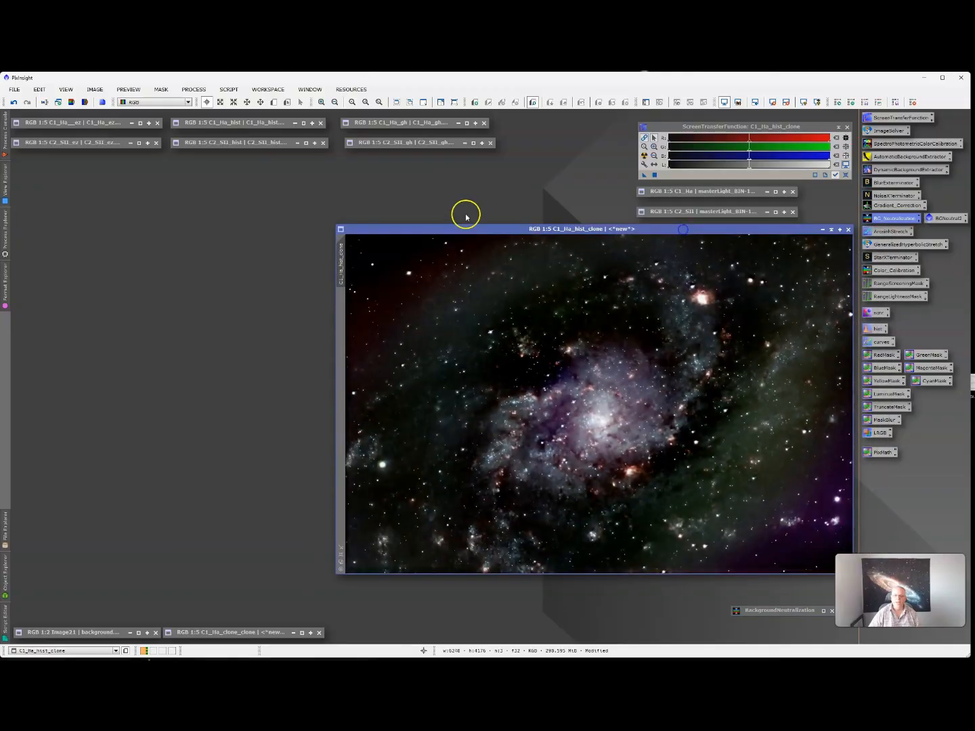
- Restore C1_Ha_ez and mask it with the colour clone, toggling the mask overlay on and off
double_click(102, 123)
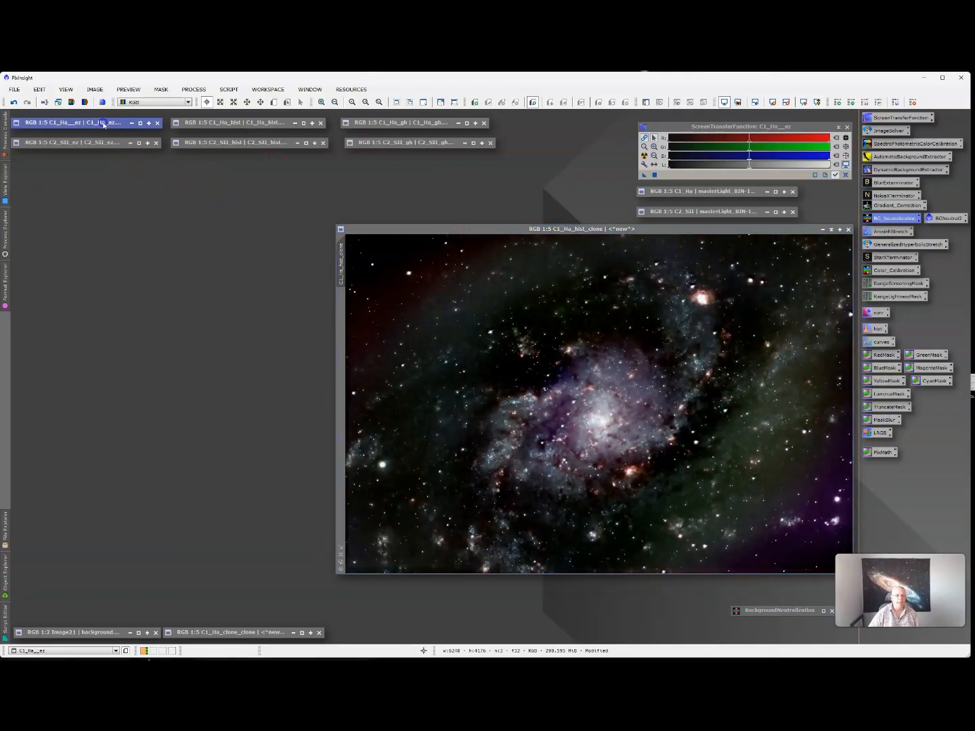
drag(191, 174, 187, 183)
click(576, 236)
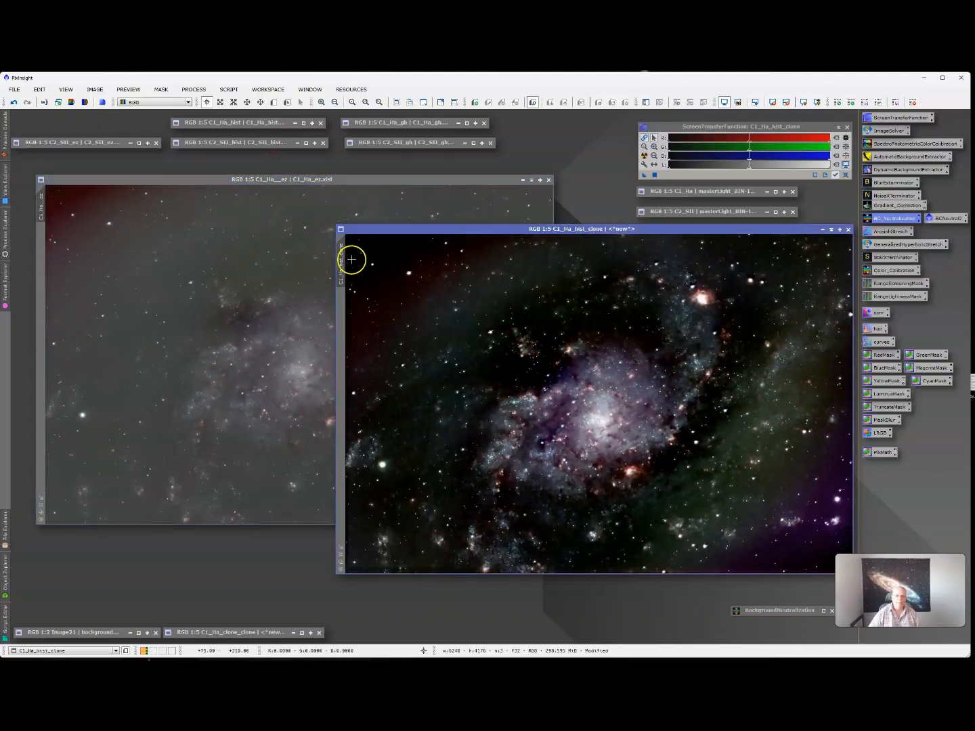
drag(342, 263, 45, 312)
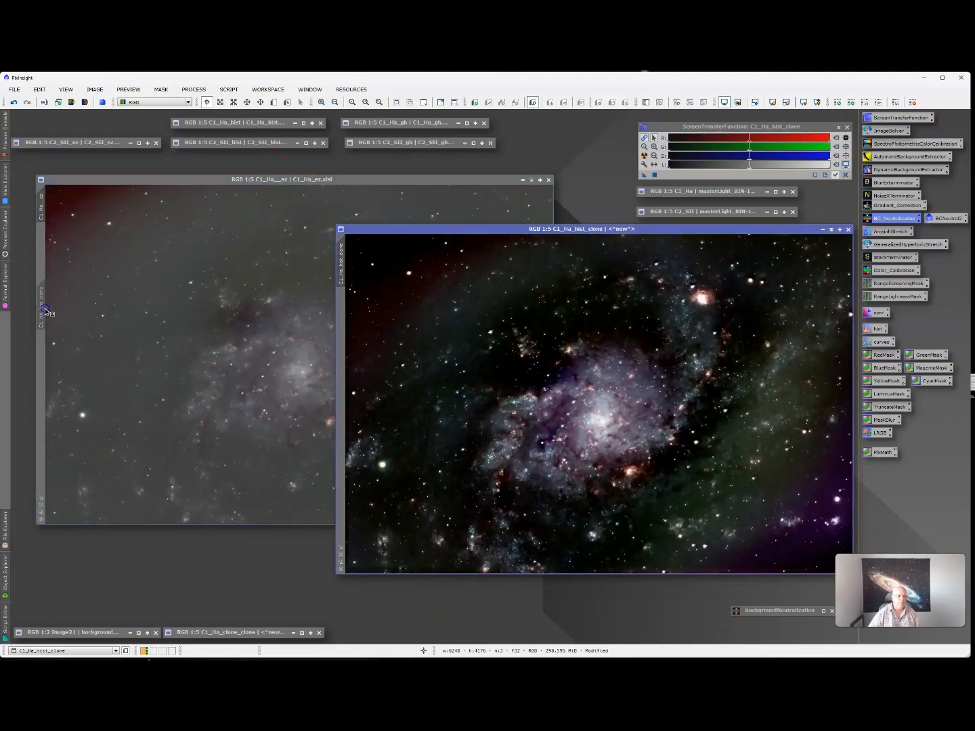
click(244, 177)
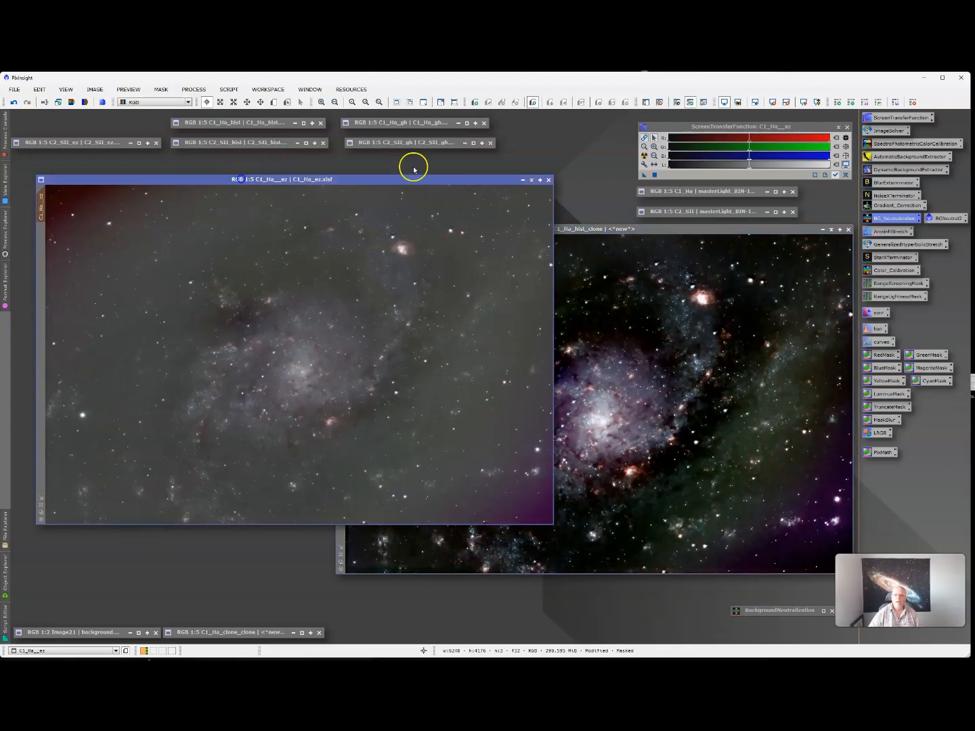
click(705, 100)
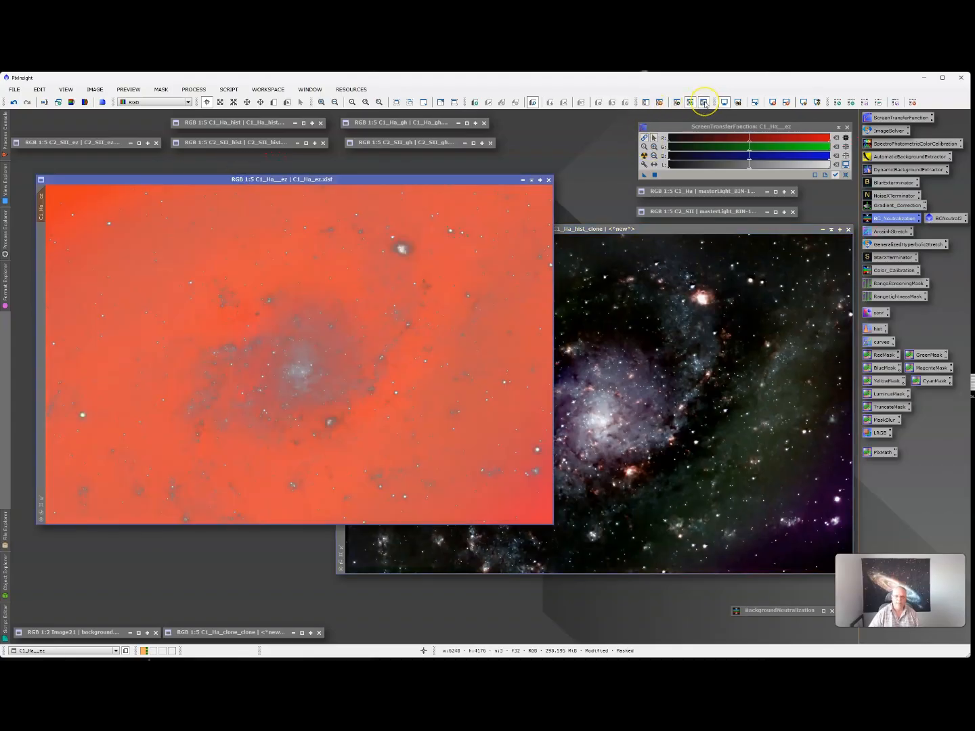
click(704, 102)
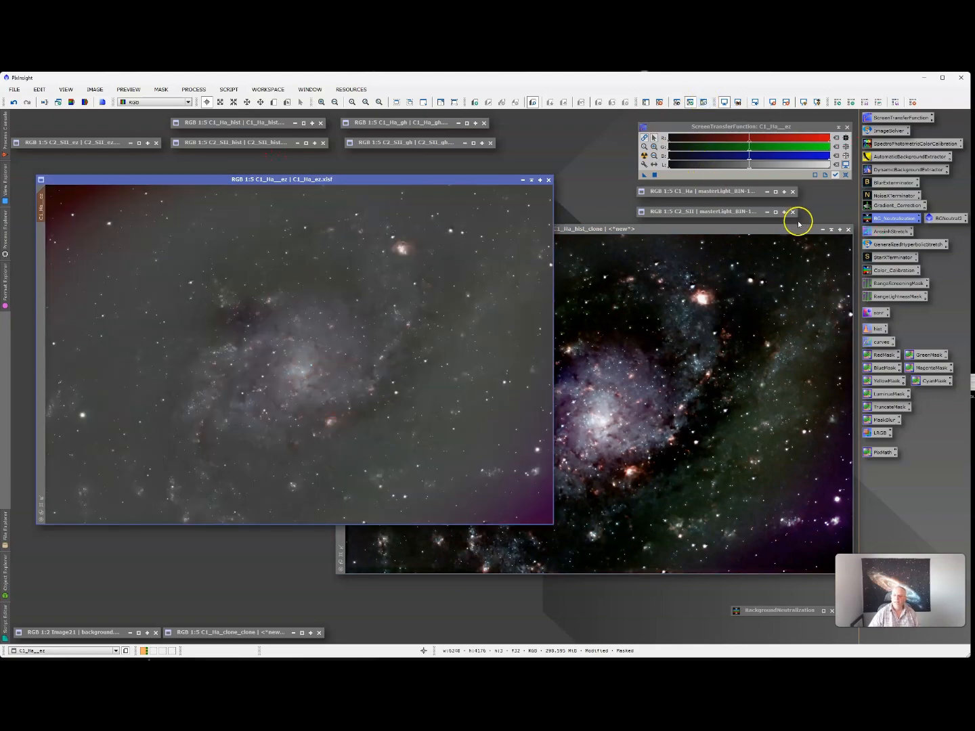
- Open CurvesTransformation with a Real-Time Preview of C1_Ha_ez
mouse_move(795, 234)
mouse_down()
mouse_move(757, 239)
mouse_move(764, 245)
mouse_up()
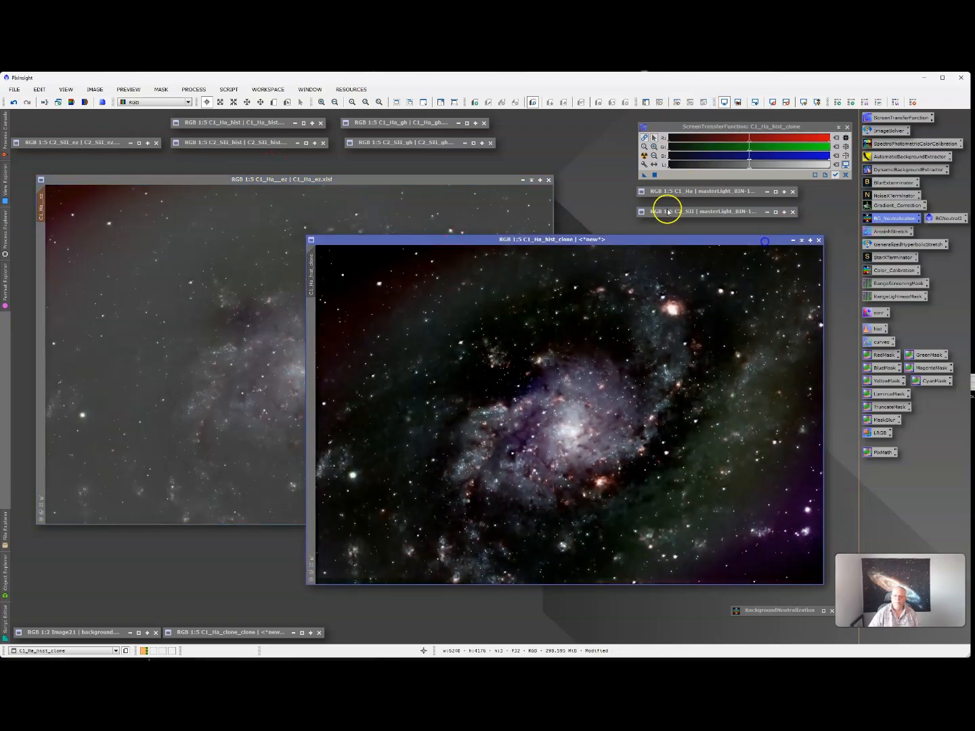
click(459, 179)
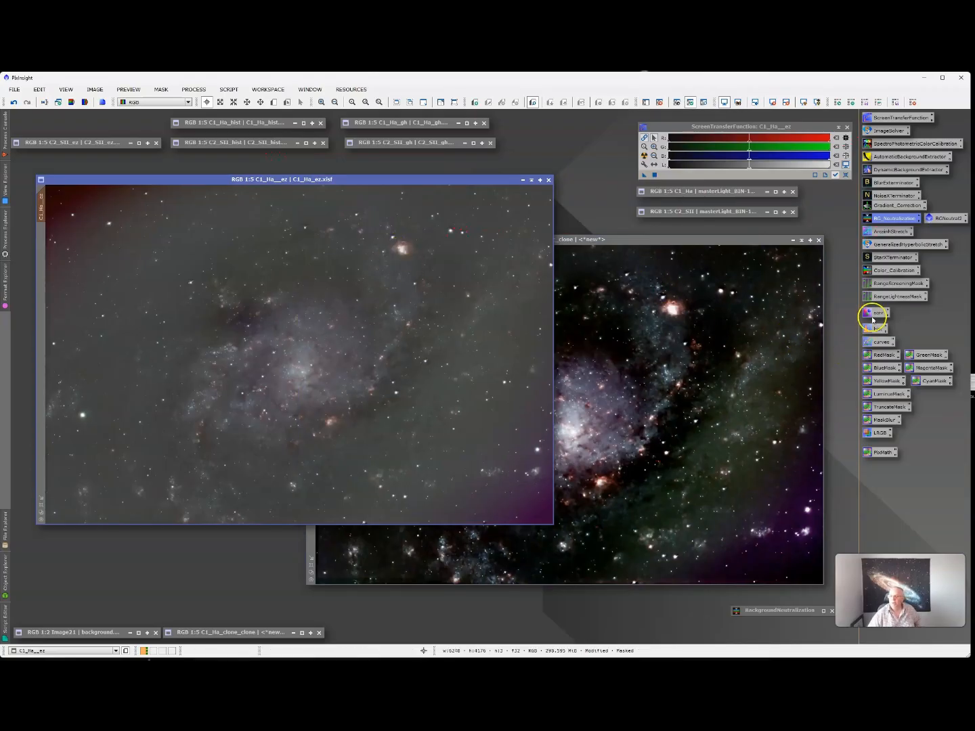
double_click(875, 343)
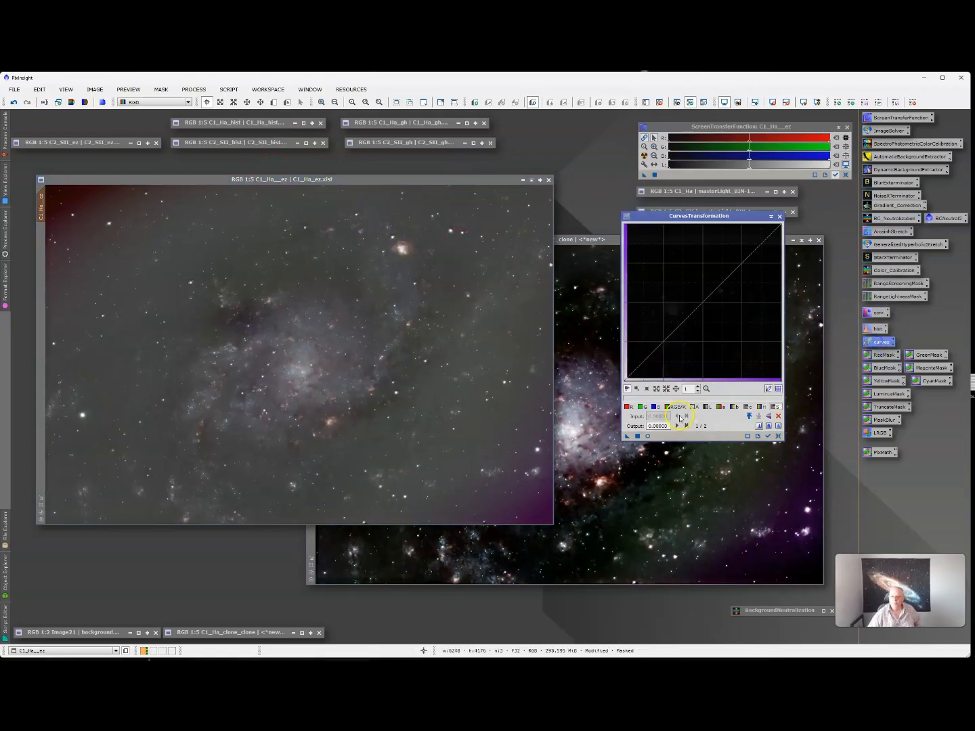
click(650, 436)
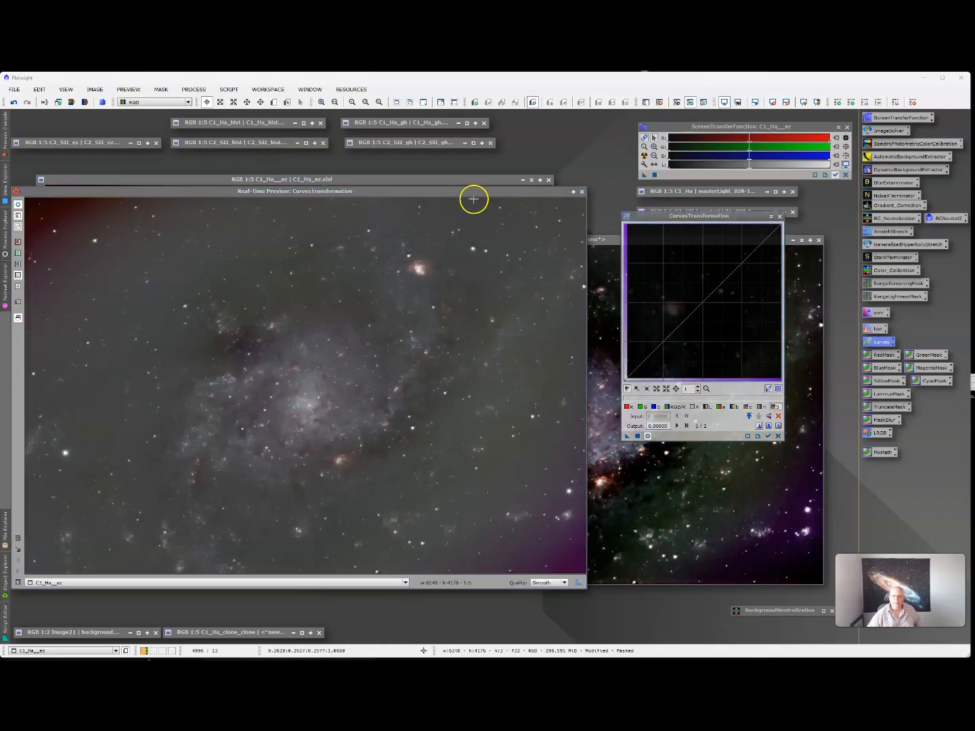
- Move the real-time curves preview up and right, and toggle C1_Ha_ez's mask display
drag(474, 198, 489, 189)
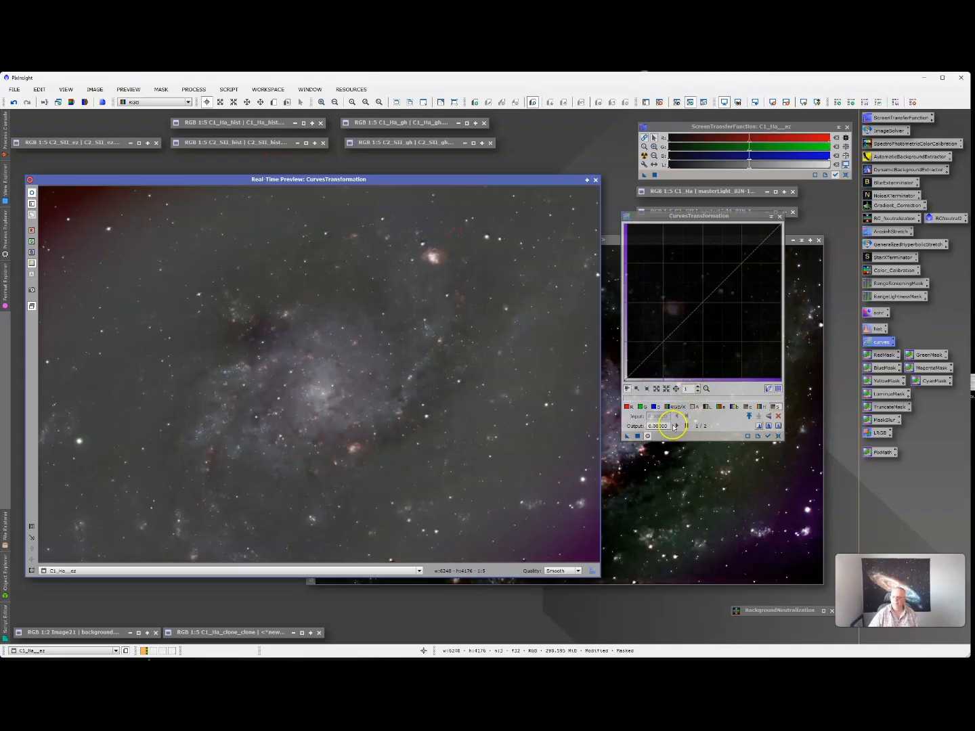
click(678, 102)
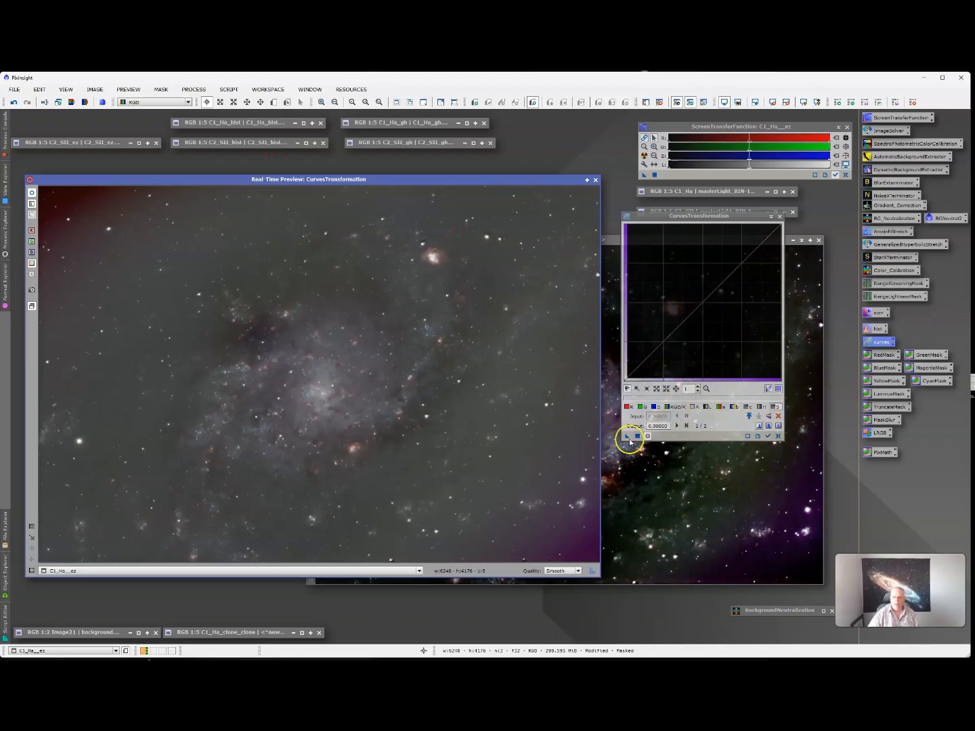
- Lower the RGB/K, luminance and saturation curves, apply them to C1_Ha_ez, then reset the curve
click(677, 407)
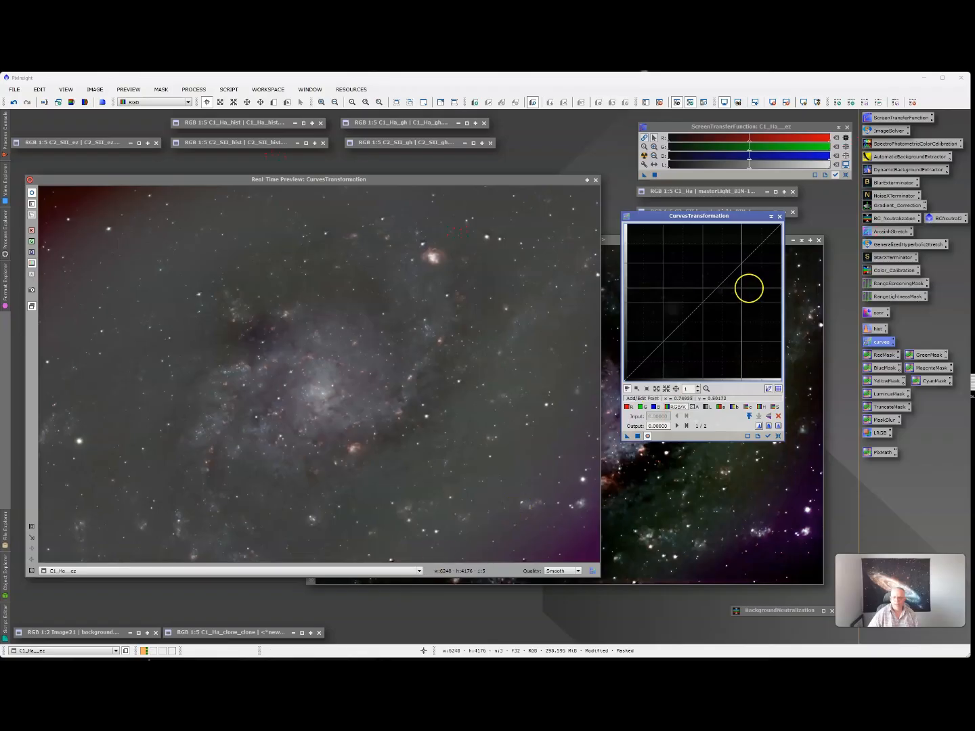
mouse_move(704, 302)
mouse_down()
mouse_move(753, 359)
mouse_move(716, 306)
mouse_up()
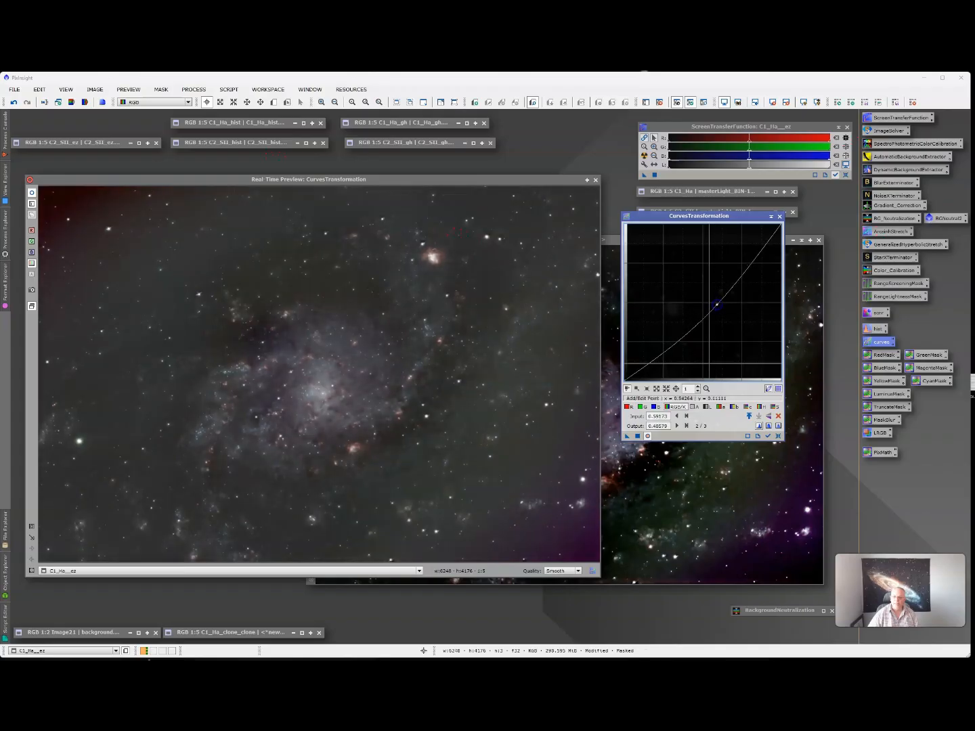
click(660, 425)
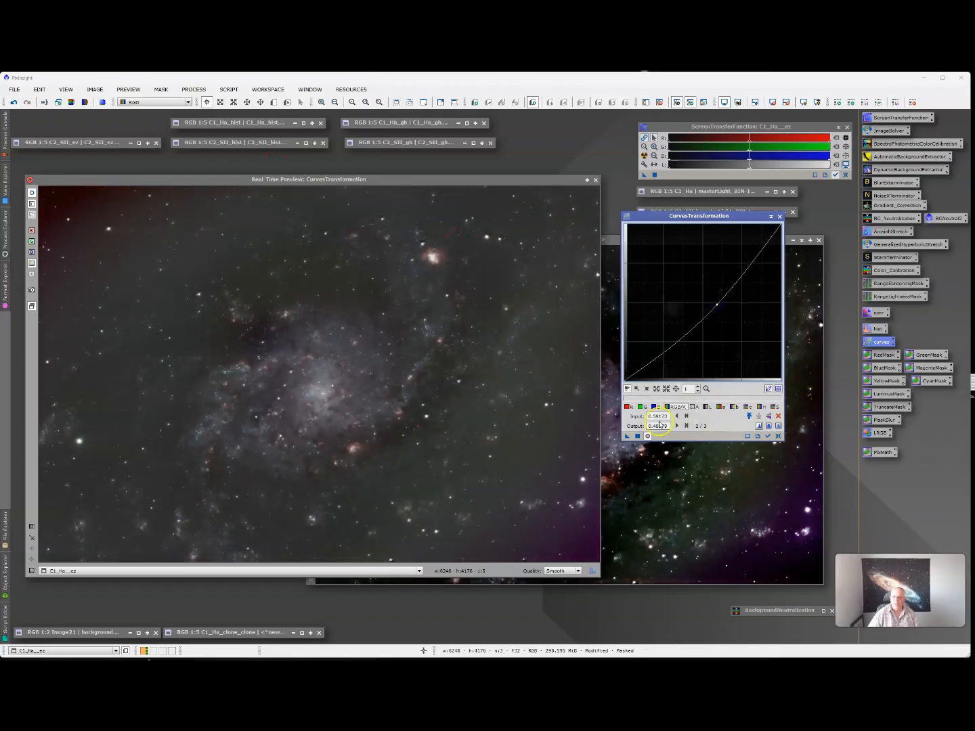
click(709, 408)
drag(695, 309, 702, 317)
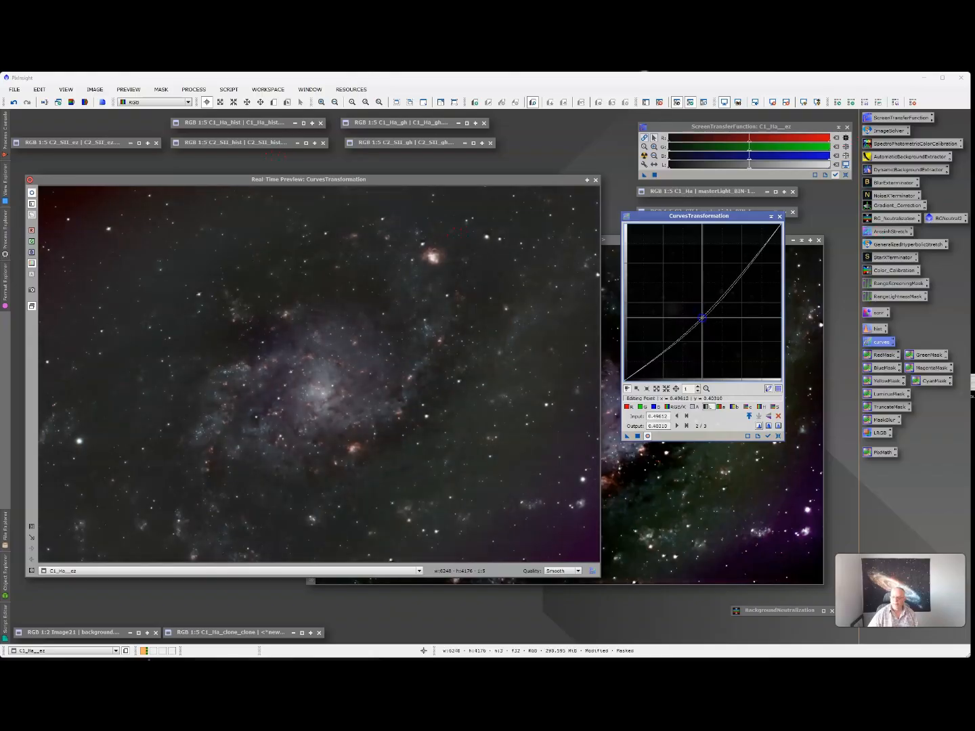
click(769, 387)
click(776, 408)
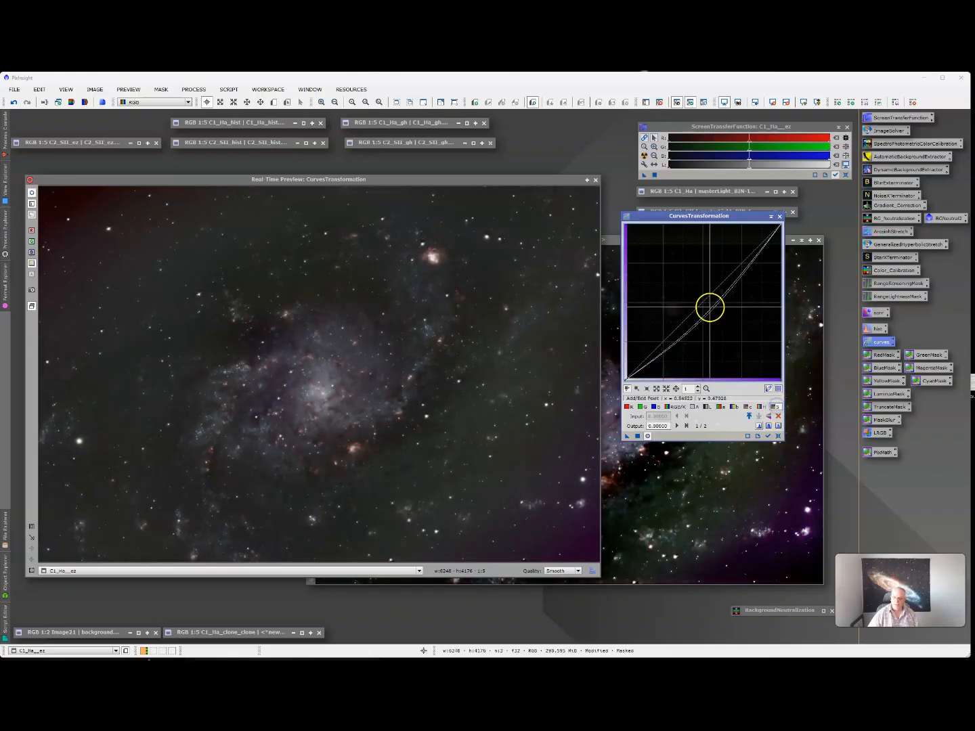
click(705, 302)
drag(705, 301, 713, 306)
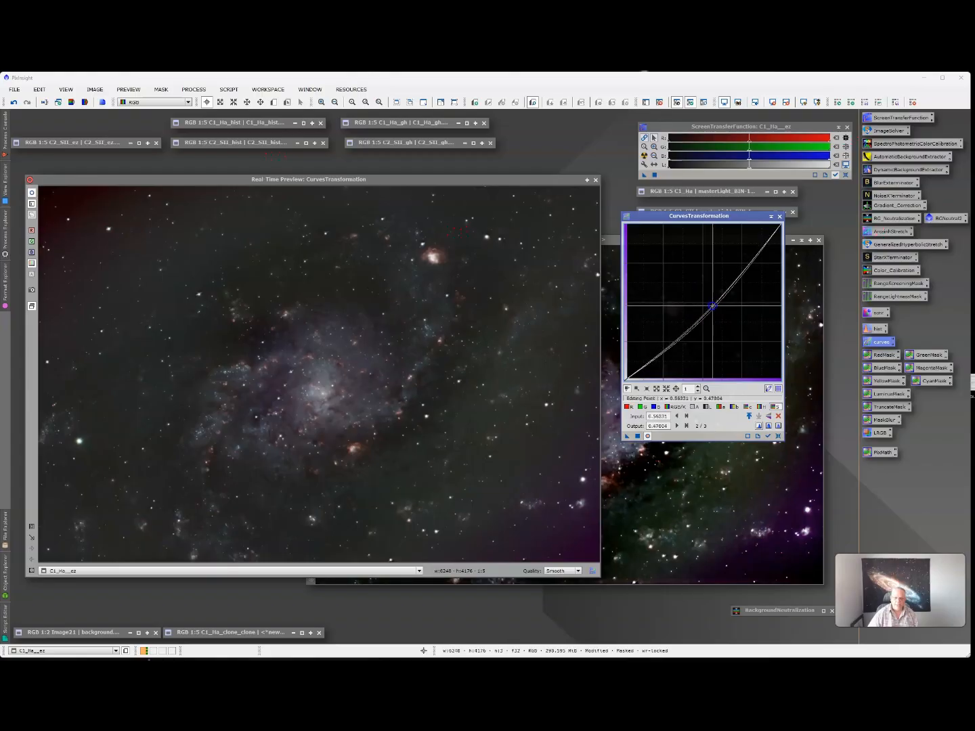
click(638, 437)
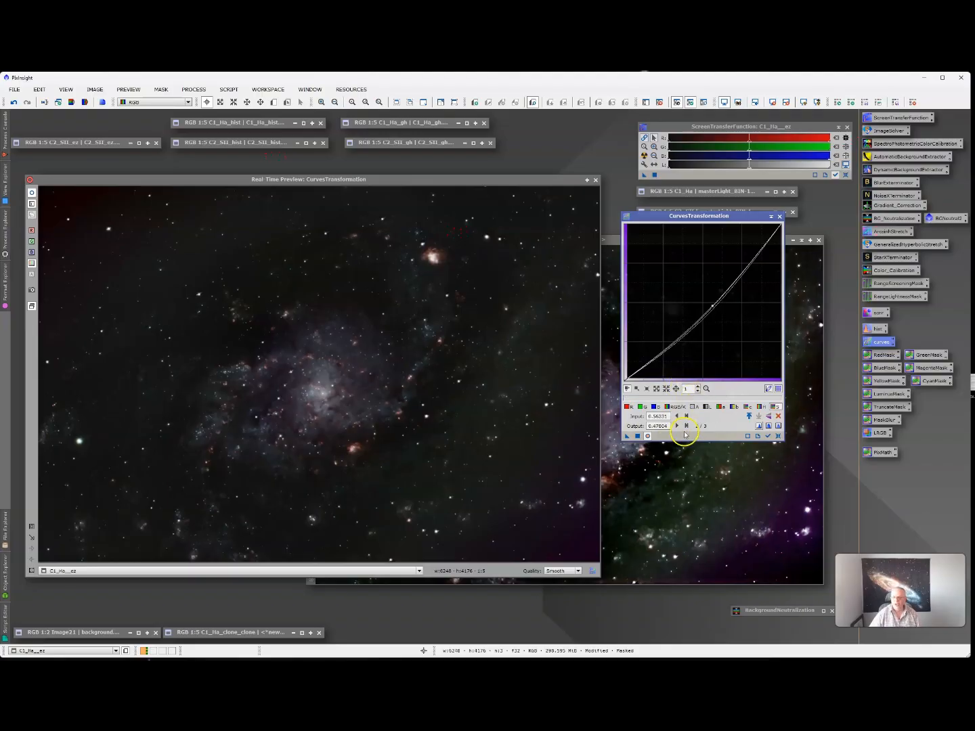
click(779, 436)
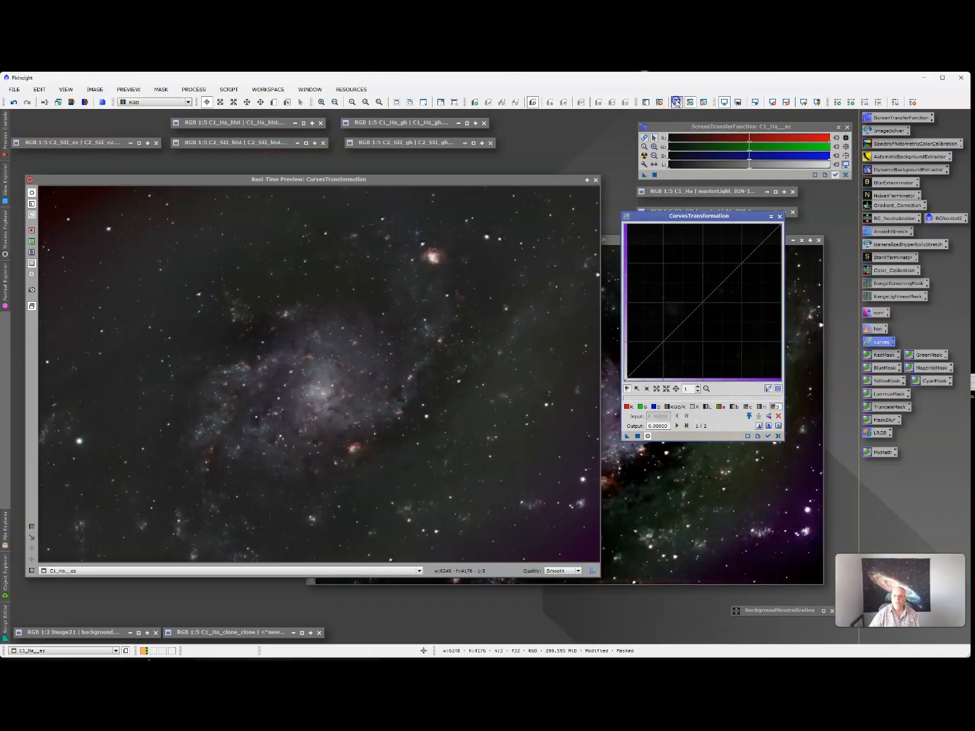
- Raise the RGB/K and saturation curves, apply globally to C1_Ha_ez, then reset the curve
click(679, 407)
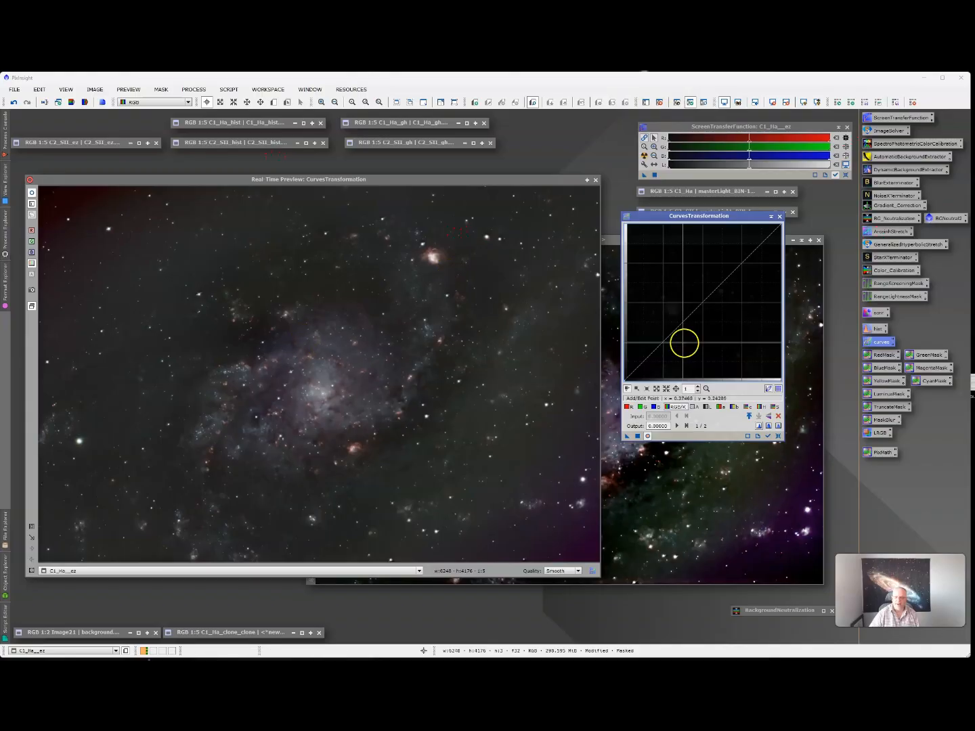
drag(706, 302, 705, 288)
click(698, 407)
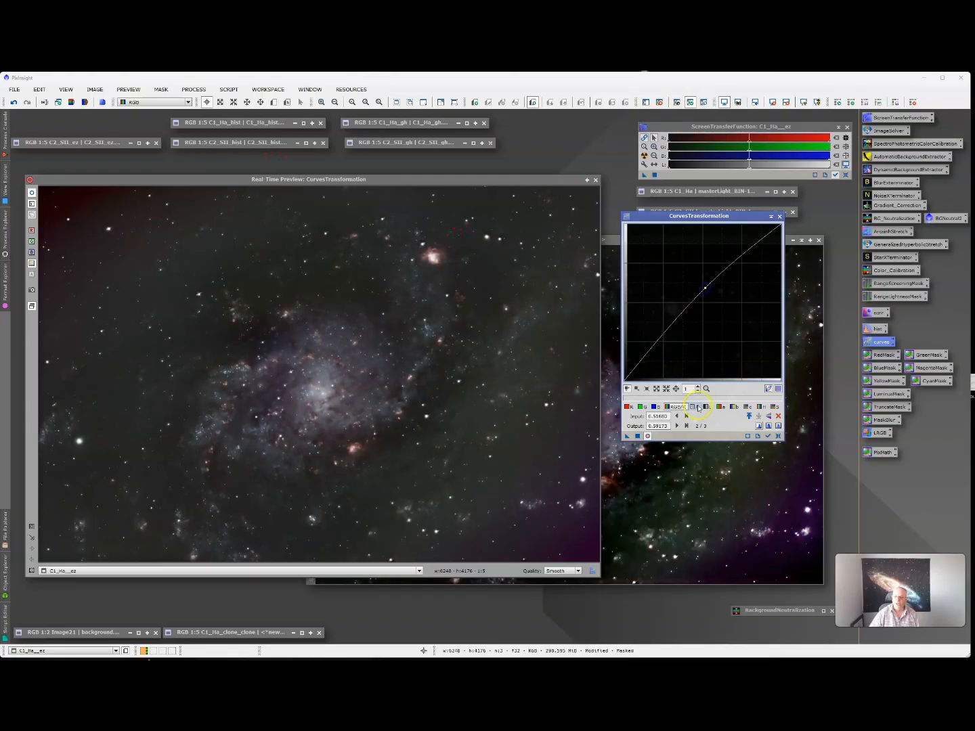
drag(694, 331, 702, 291)
click(776, 408)
click(680, 429)
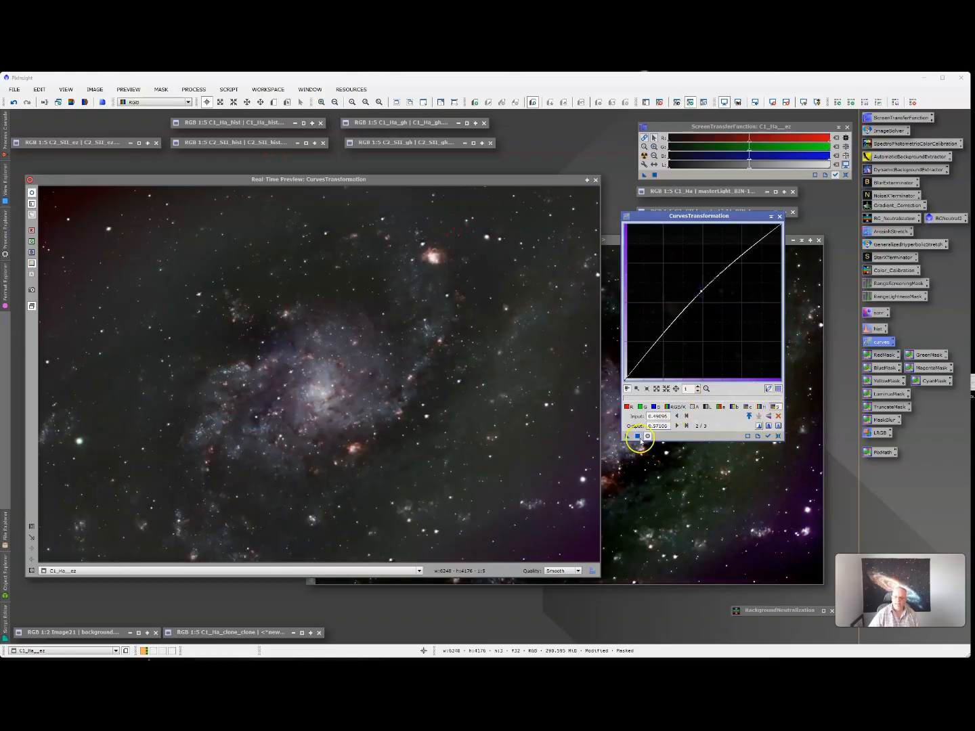
drag(638, 436, 573, 344)
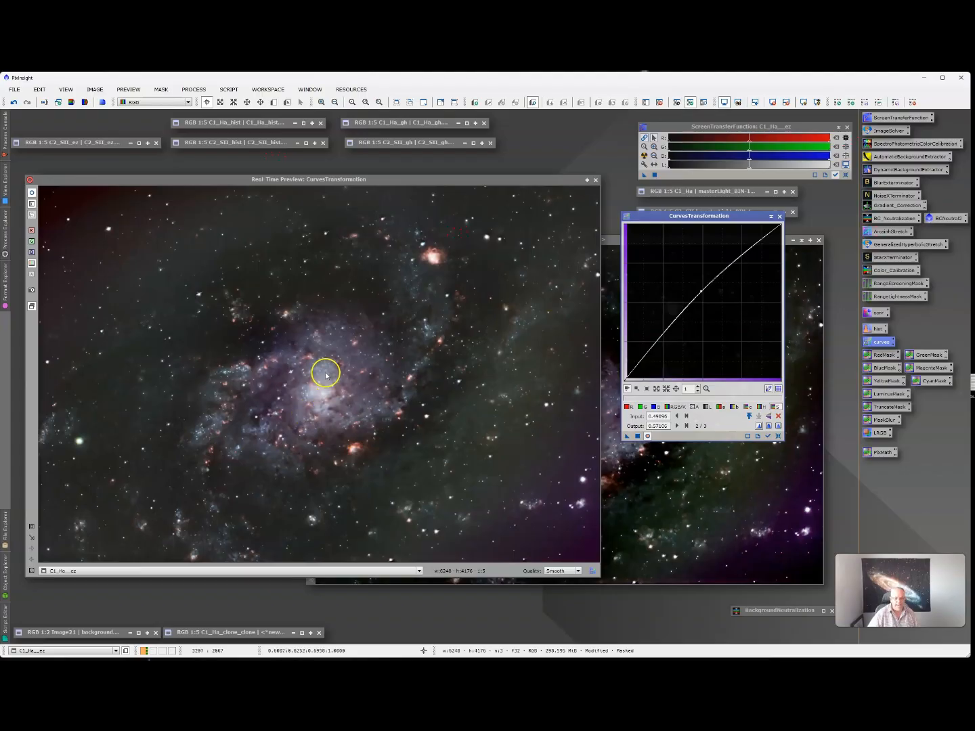
click(637, 436)
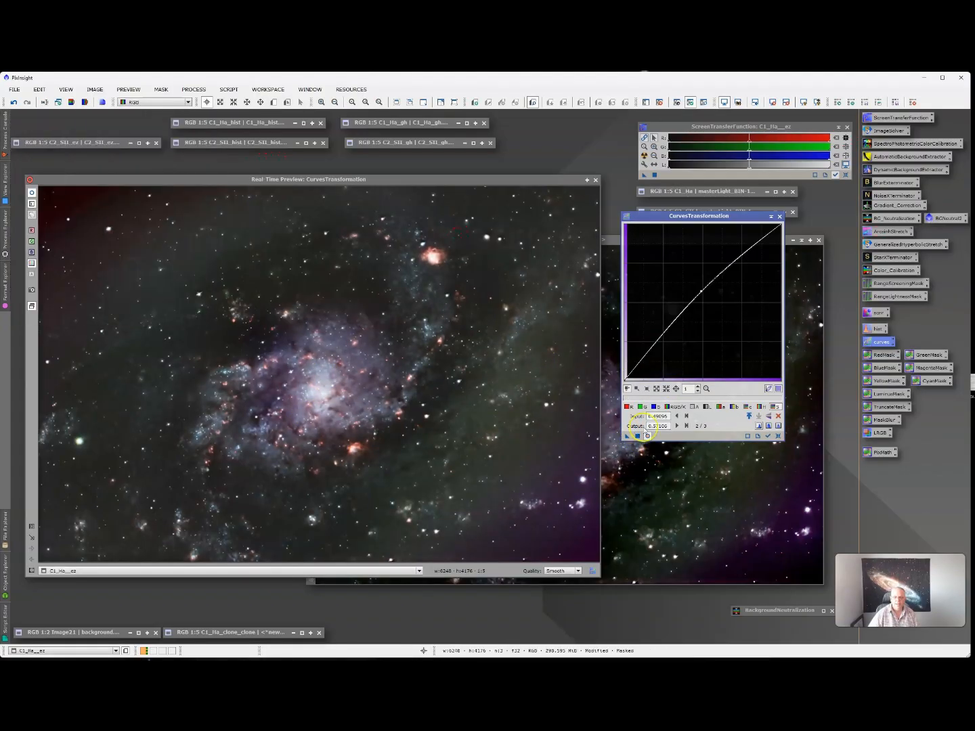
click(777, 435)
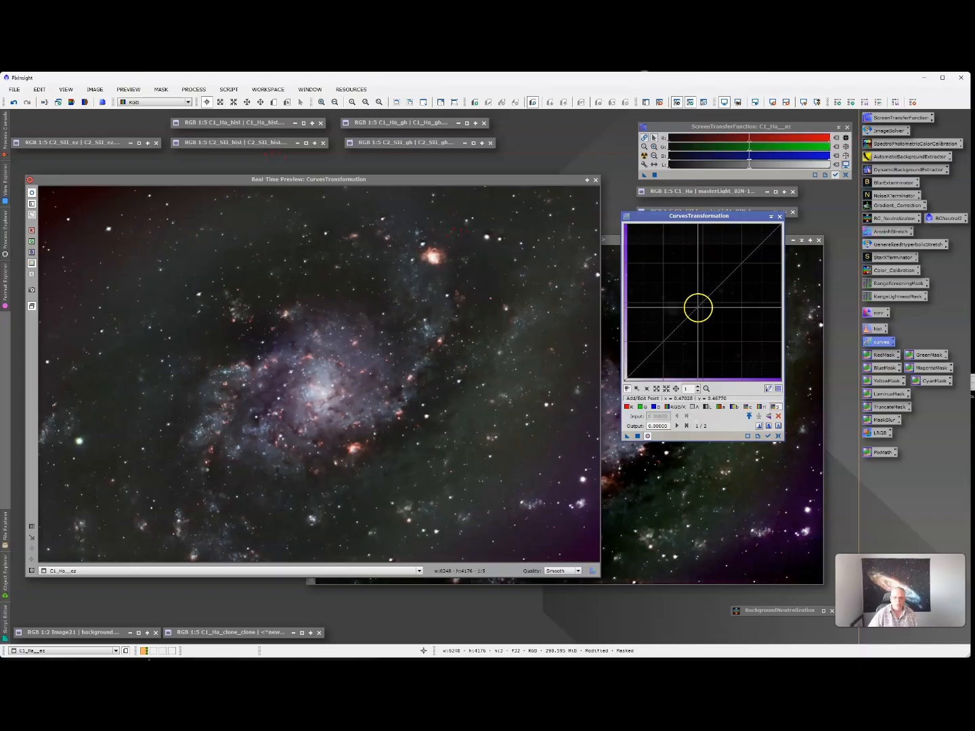
click(697, 308)
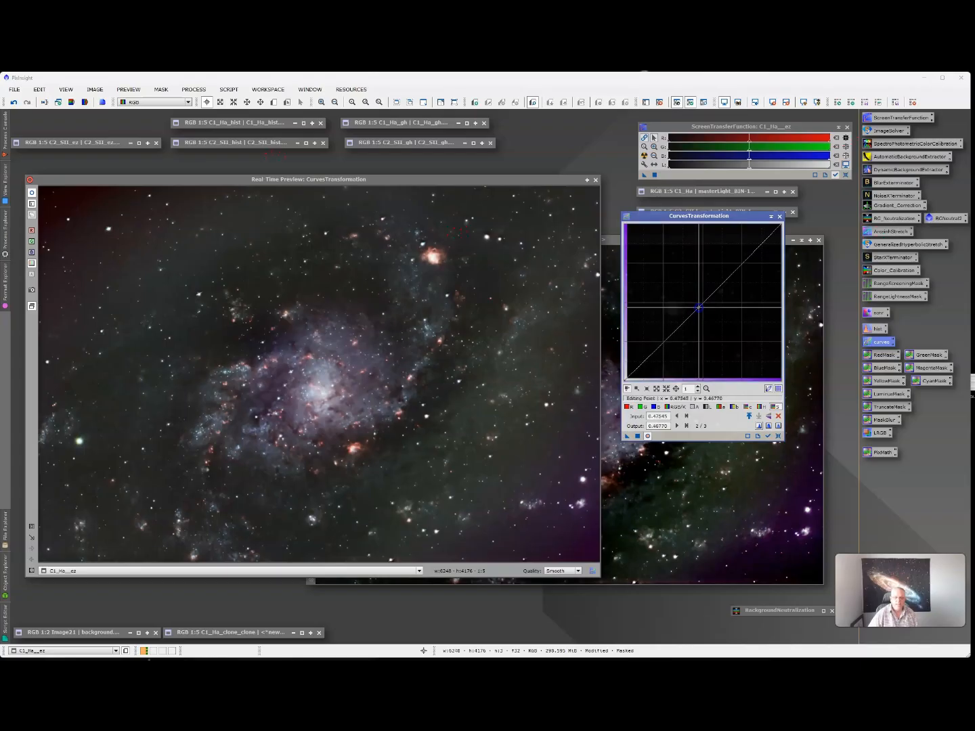
- Darken C1_Ha_ez further with lowered RGB/K and luminance curves, then reset the curve to straight
drag(698, 306, 717, 312)
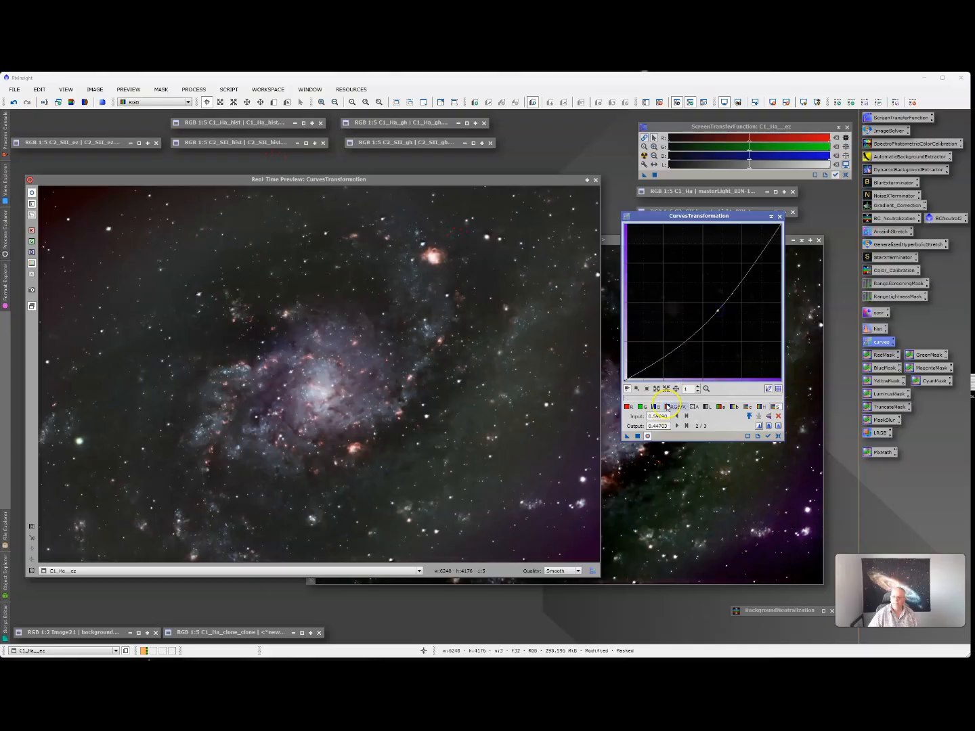
click(668, 405)
click(690, 317)
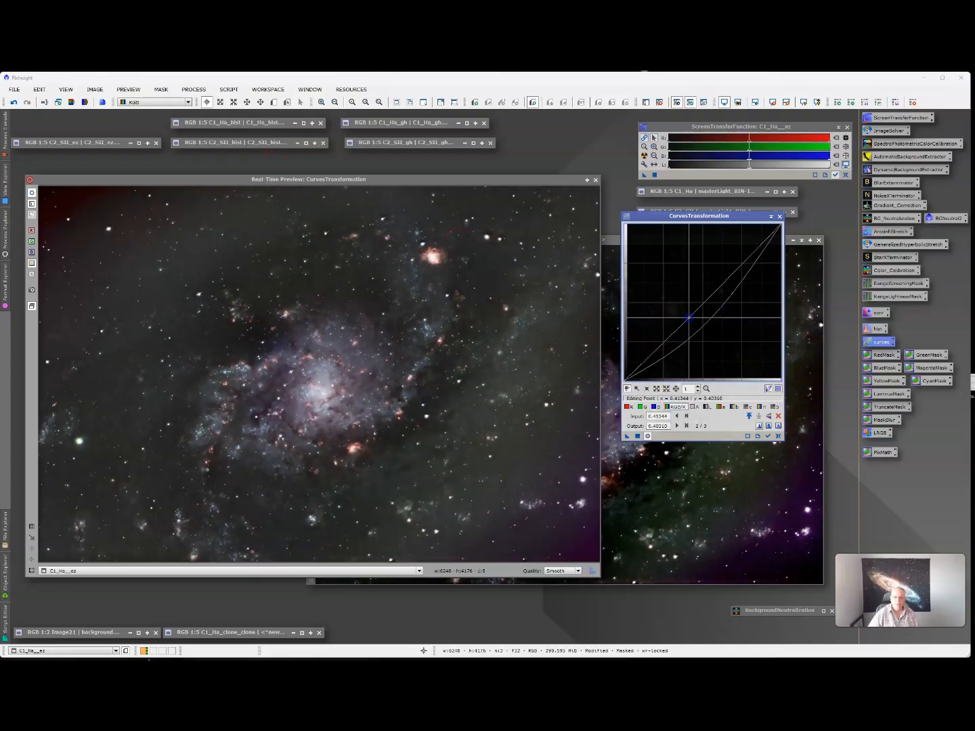
drag(689, 318, 698, 326)
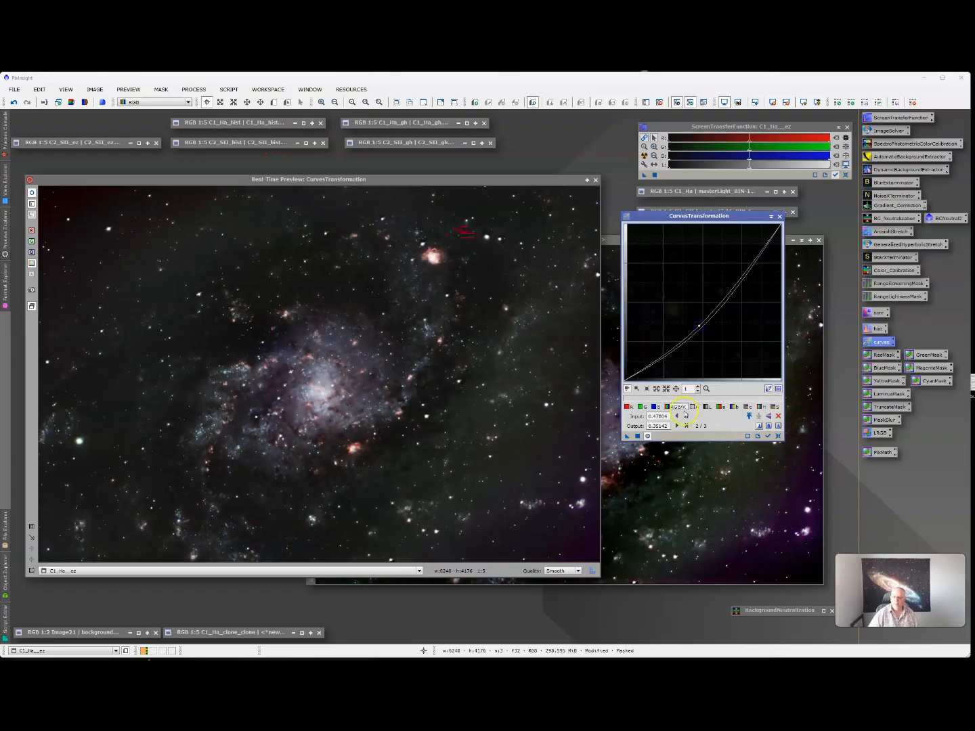
click(705, 405)
drag(698, 313, 705, 315)
click(625, 437)
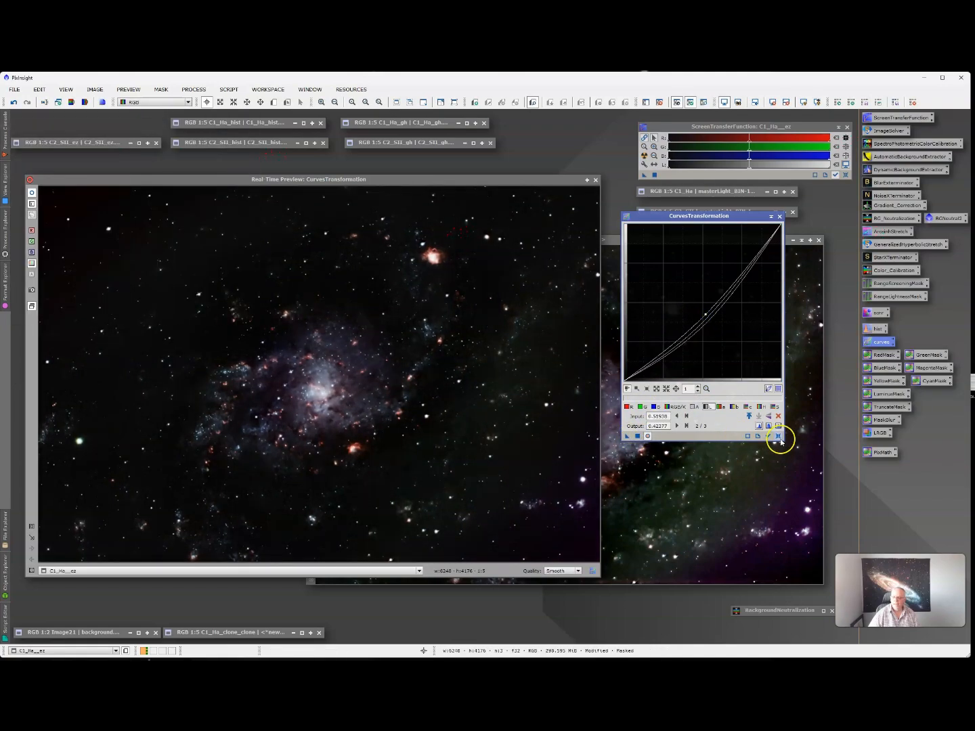
click(778, 435)
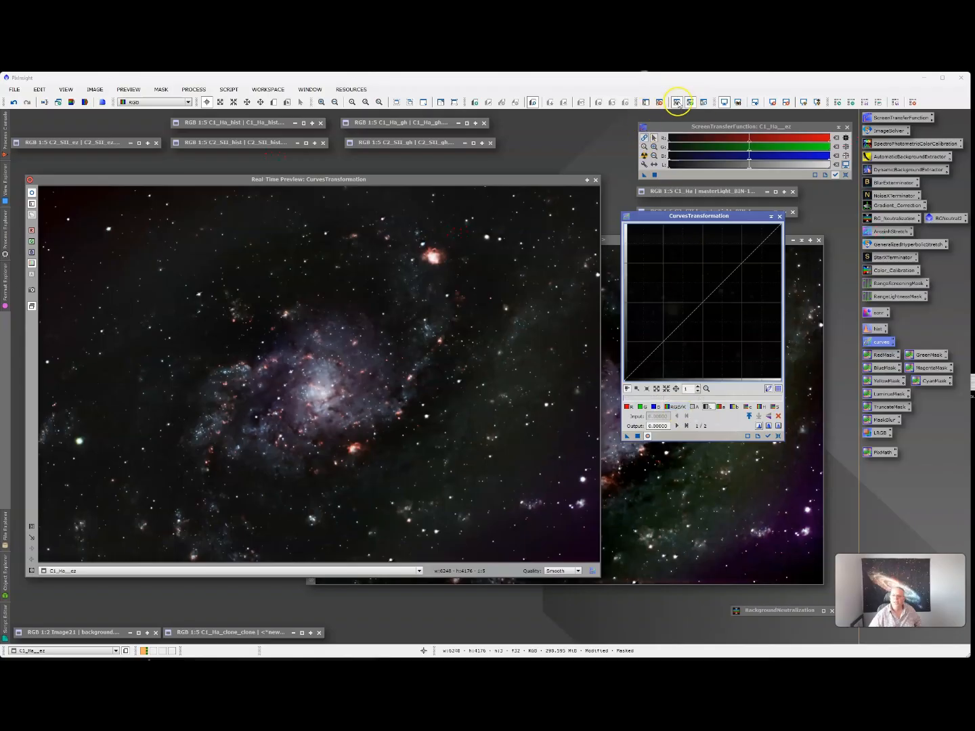
- Apply an upward RGB/K brightening curve to the galaxy image, then reset it
drag(701, 302, 703, 291)
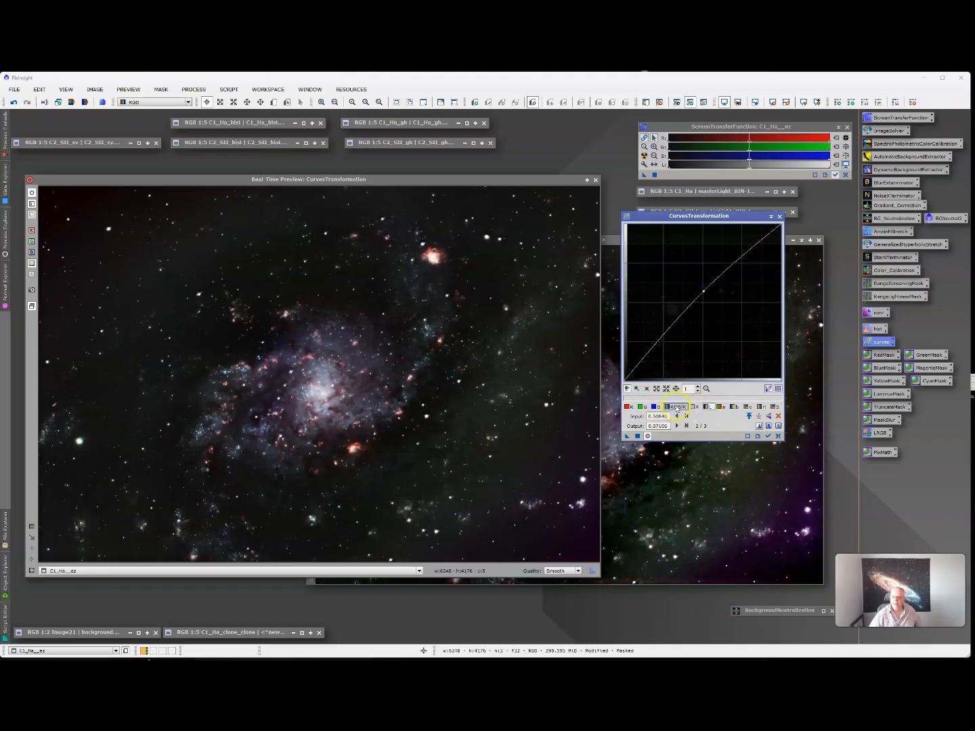
mouse_move(703, 292)
mouse_down()
mouse_move(696, 298)
mouse_move(702, 286)
mouse_up()
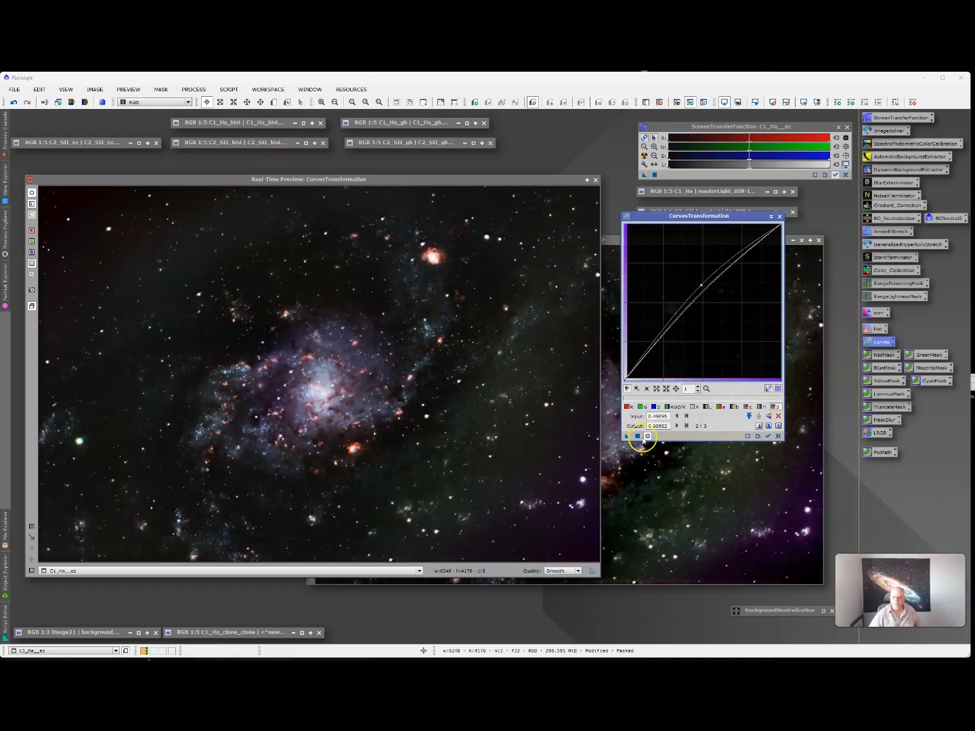
click(636, 436)
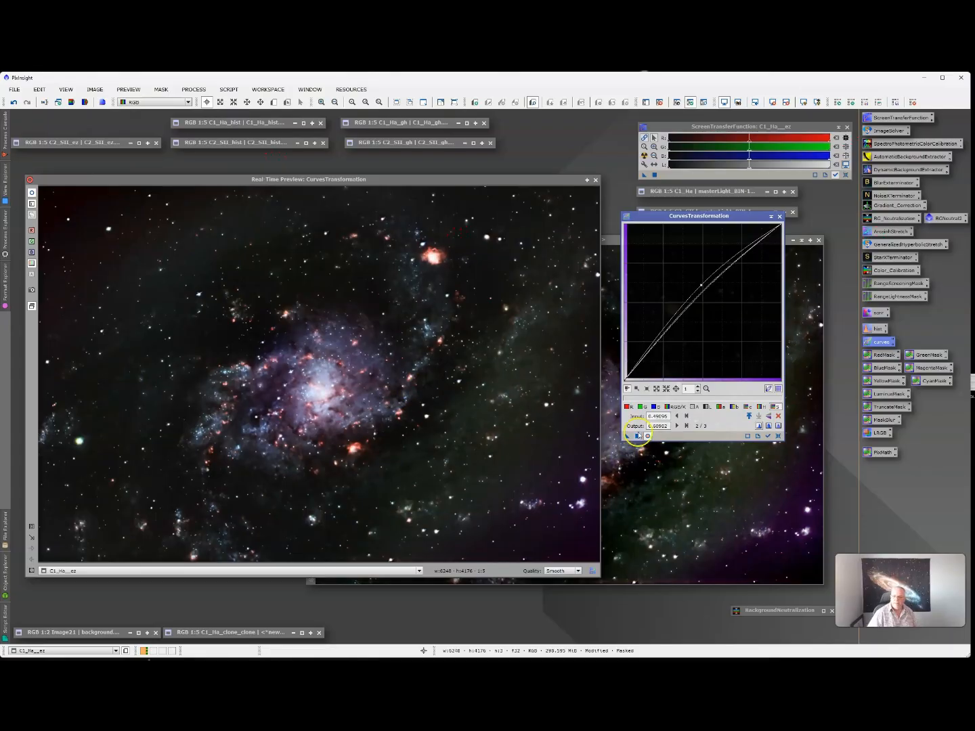
click(778, 436)
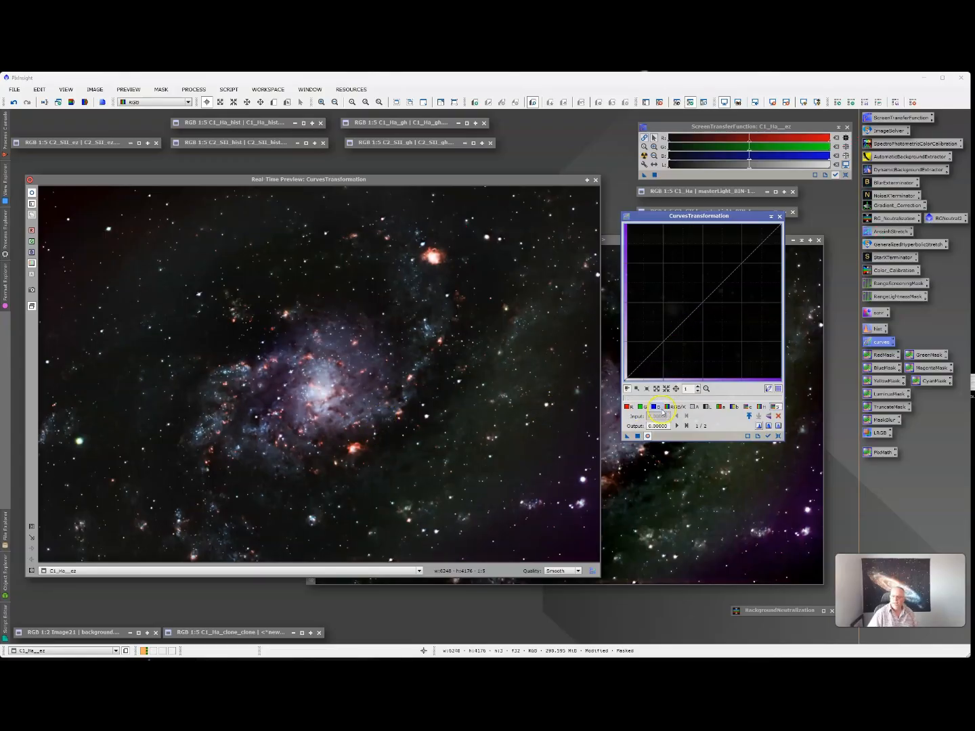
- Raise the RGB/K, lightness and saturation curves, apply the boost, then reset the curve
mouse_move(700, 305)
mouse_down()
mouse_move(701, 296)
mouse_move(694, 318)
mouse_move(692, 304)
mouse_up()
click(708, 407)
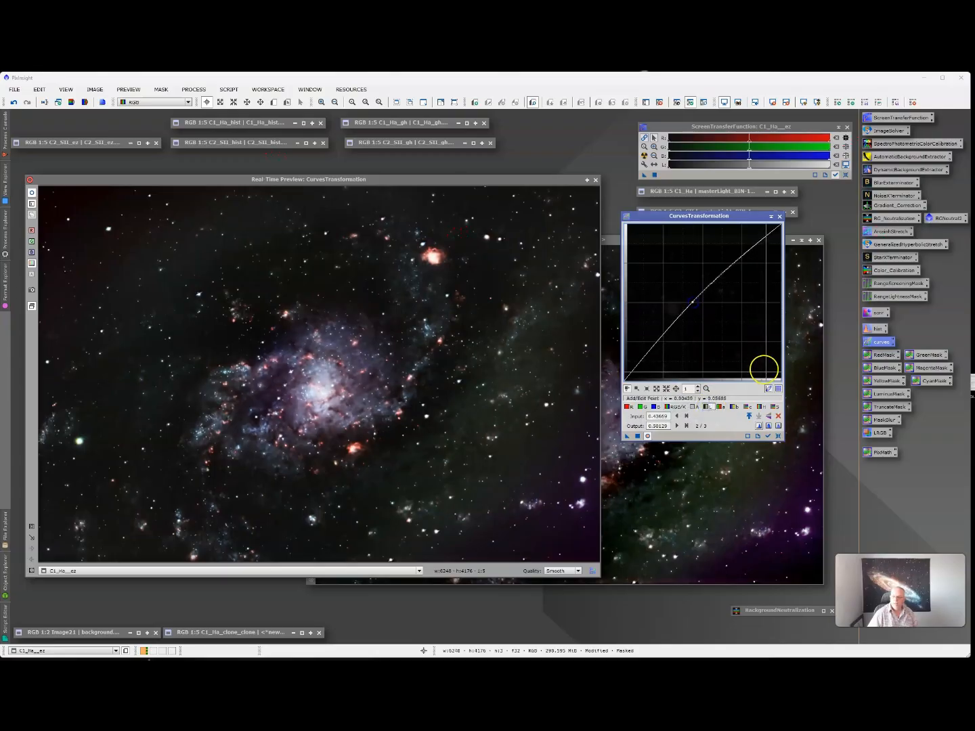
click(777, 406)
click(704, 290)
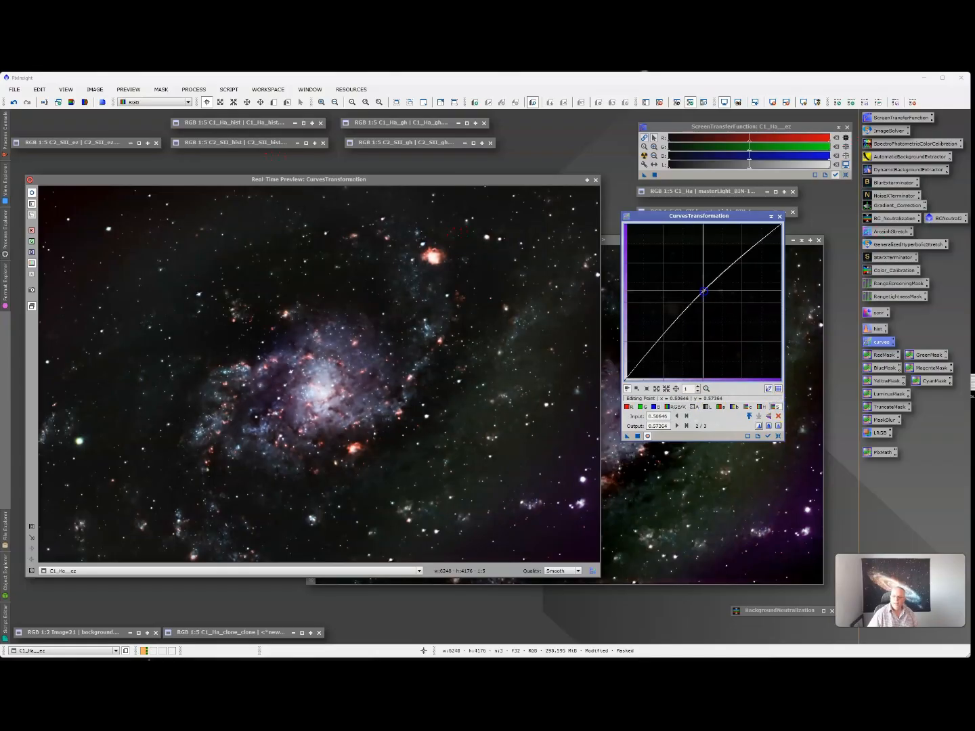
click(636, 437)
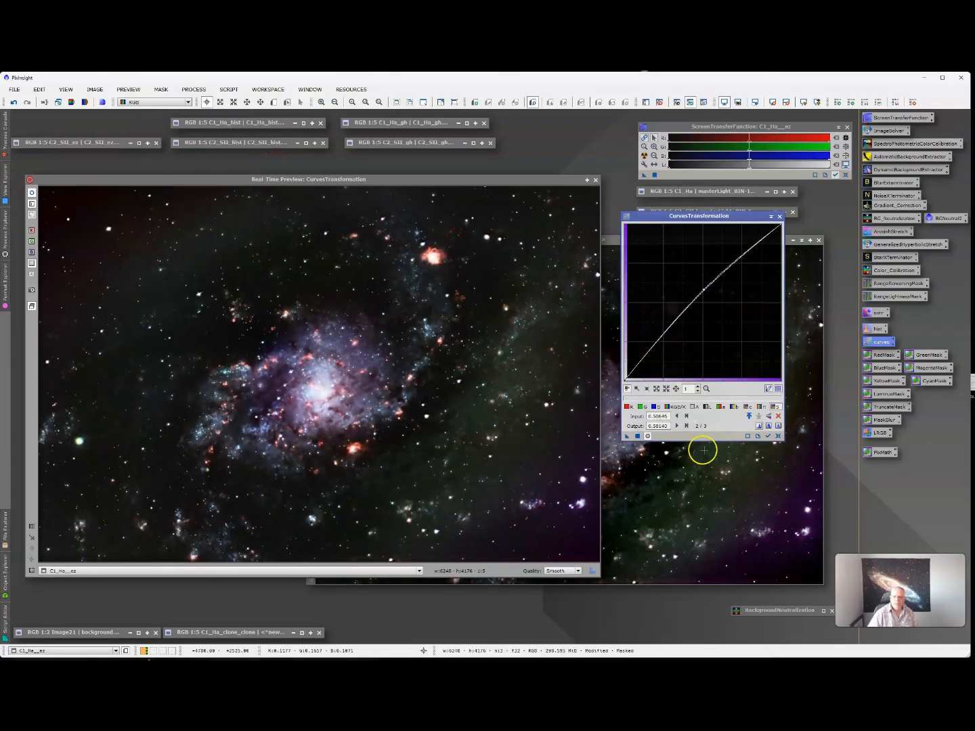
click(778, 436)
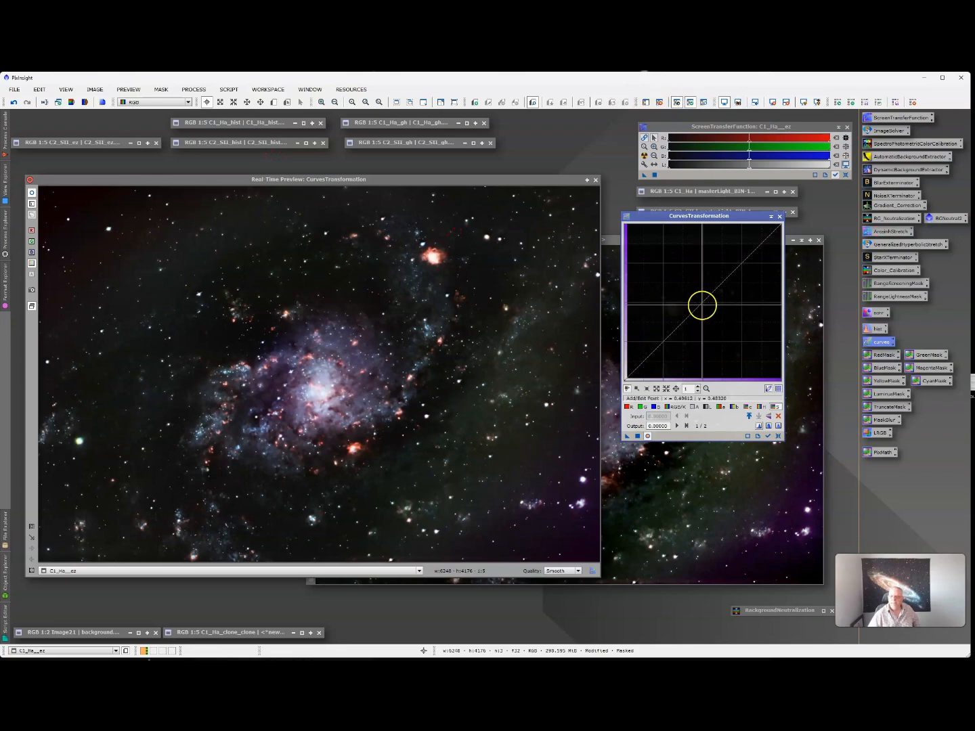
click(703, 305)
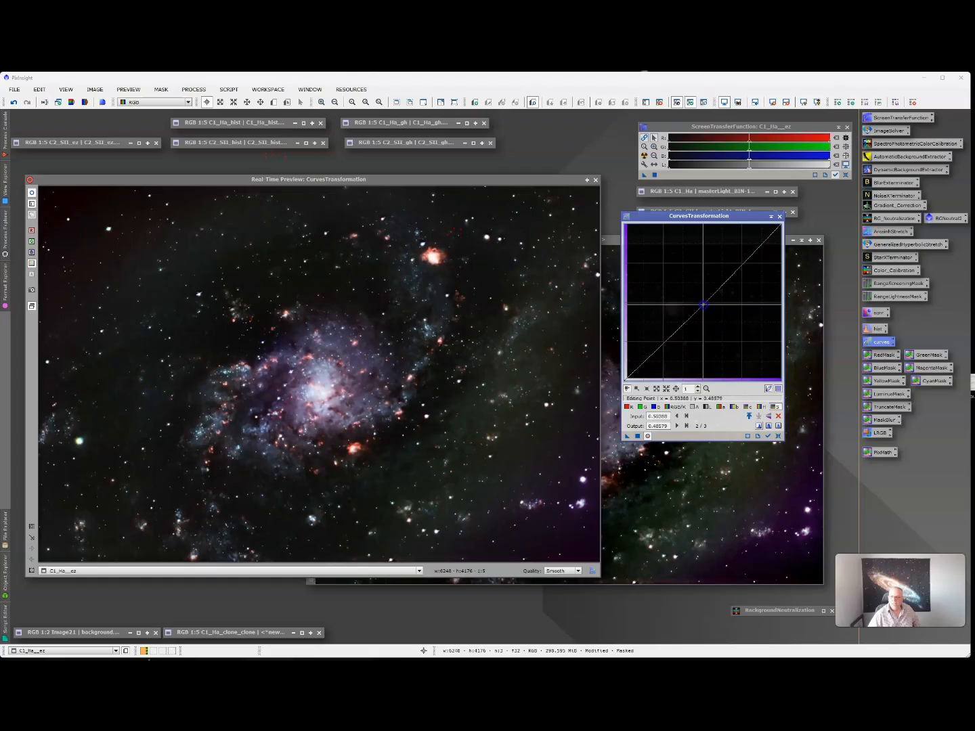
- Apply slightly lowered RGB/K and lightness curves to darken the midtones, then reset
mouse_move(704, 304)
mouse_down()
mouse_move(713, 308)
mouse_move(694, 329)
mouse_move(703, 314)
mouse_up()
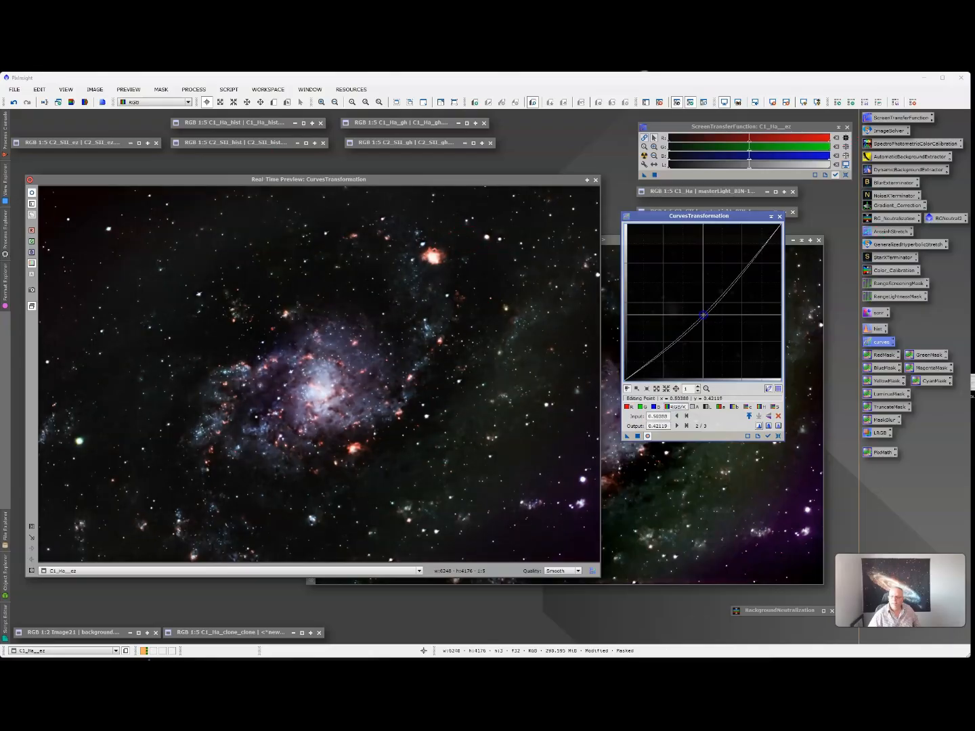
click(706, 407)
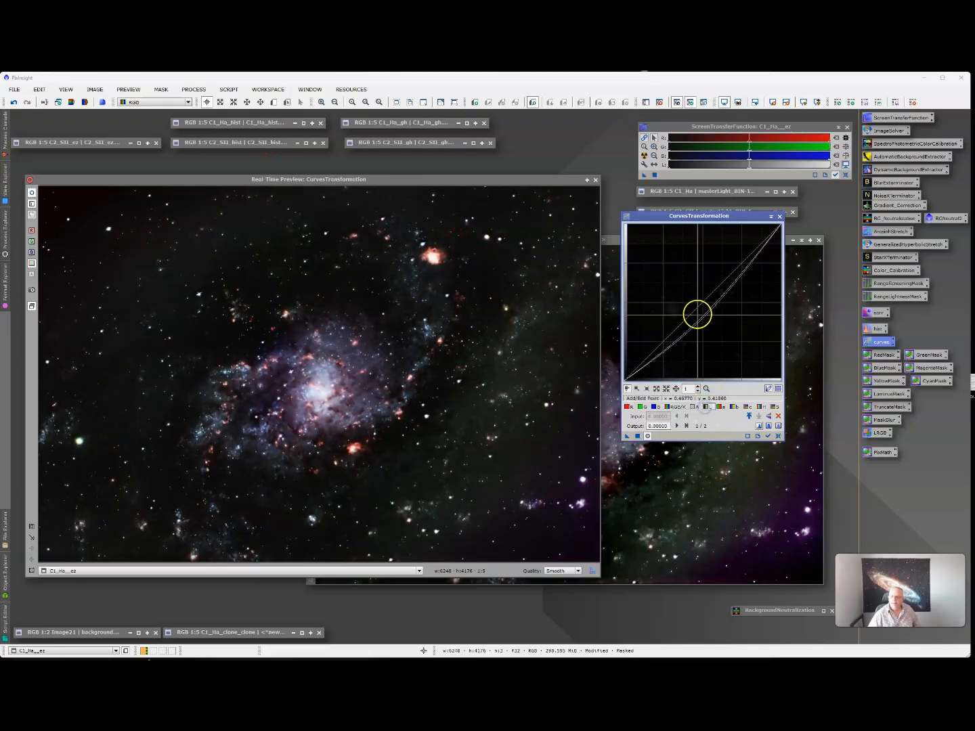
drag(698, 314, 705, 314)
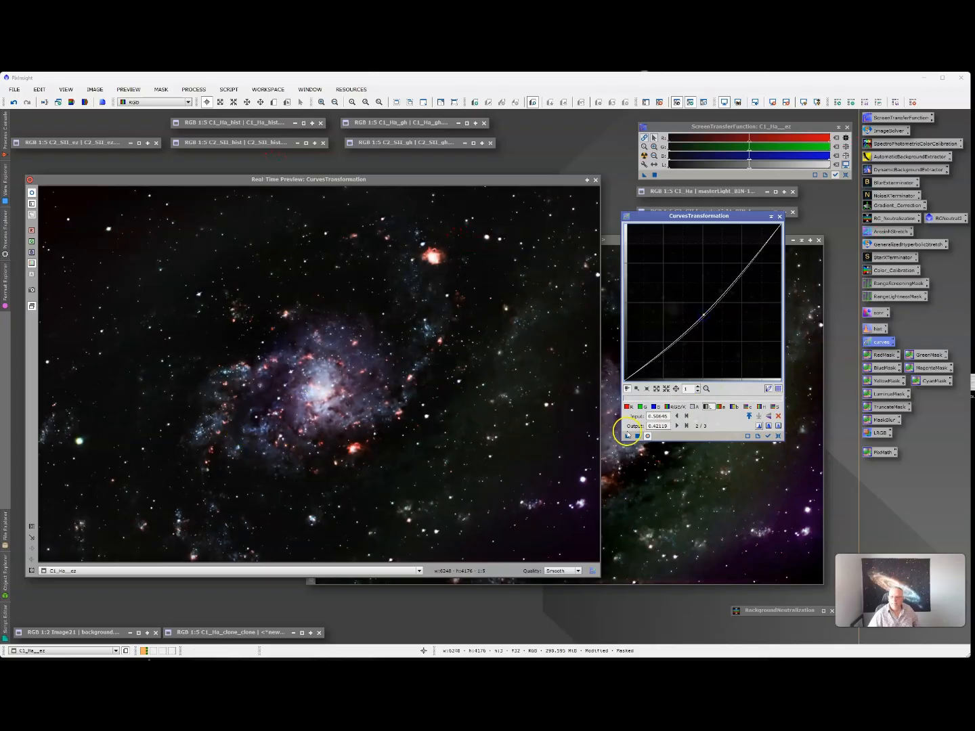
click(637, 436)
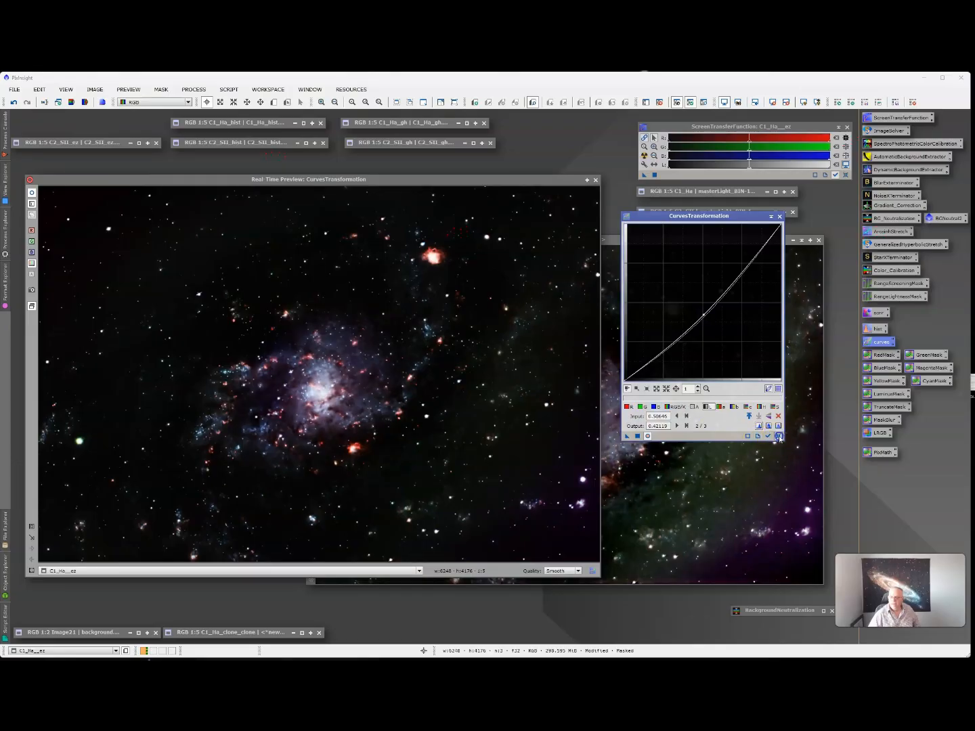
click(778, 436)
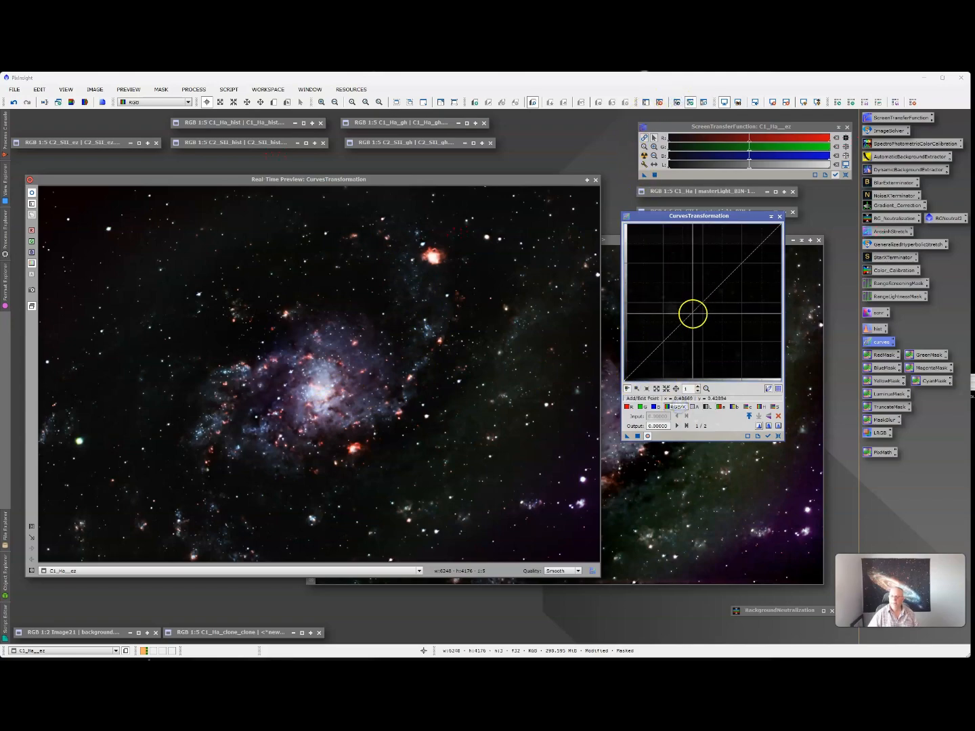
- Set a gentle upward lift near the midpoint on the RGB/K and lightness curves
mouse_move(692, 314)
mouse_down()
mouse_move(702, 228)
mouse_move(703, 318)
mouse_move(705, 293)
mouse_move(690, 308)
mouse_move(718, 338)
mouse_move(700, 297)
mouse_up()
click(709, 407)
click(777, 416)
click(648, 436)
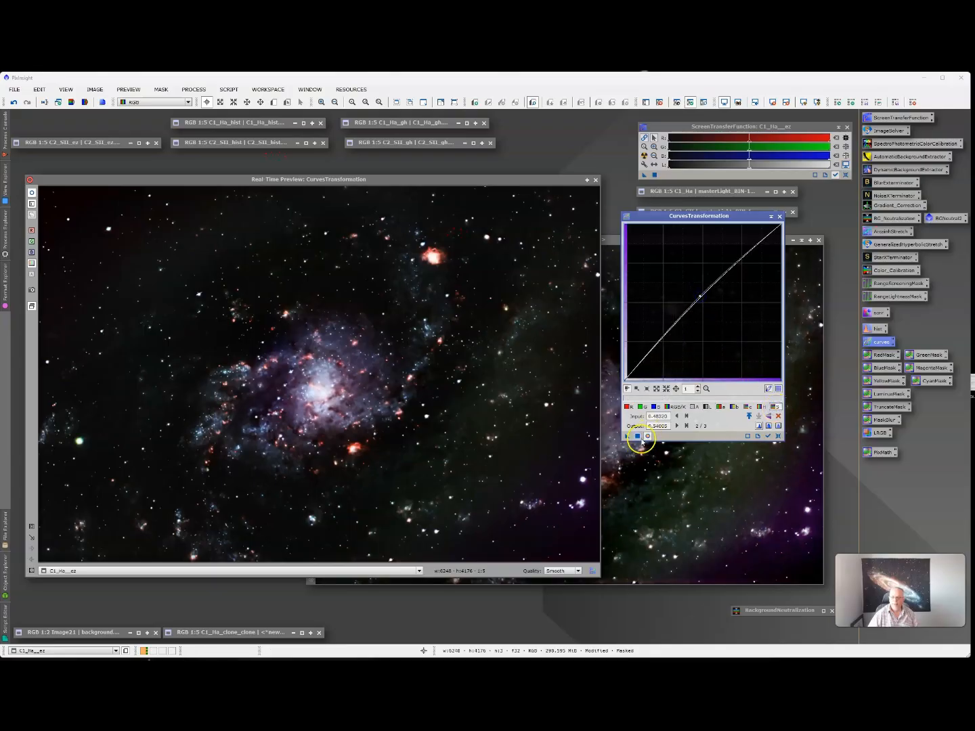
- Apply the gentle brightening curve, reset it, close the real-time preview, and iconize C1_Ha_ez
click(637, 436)
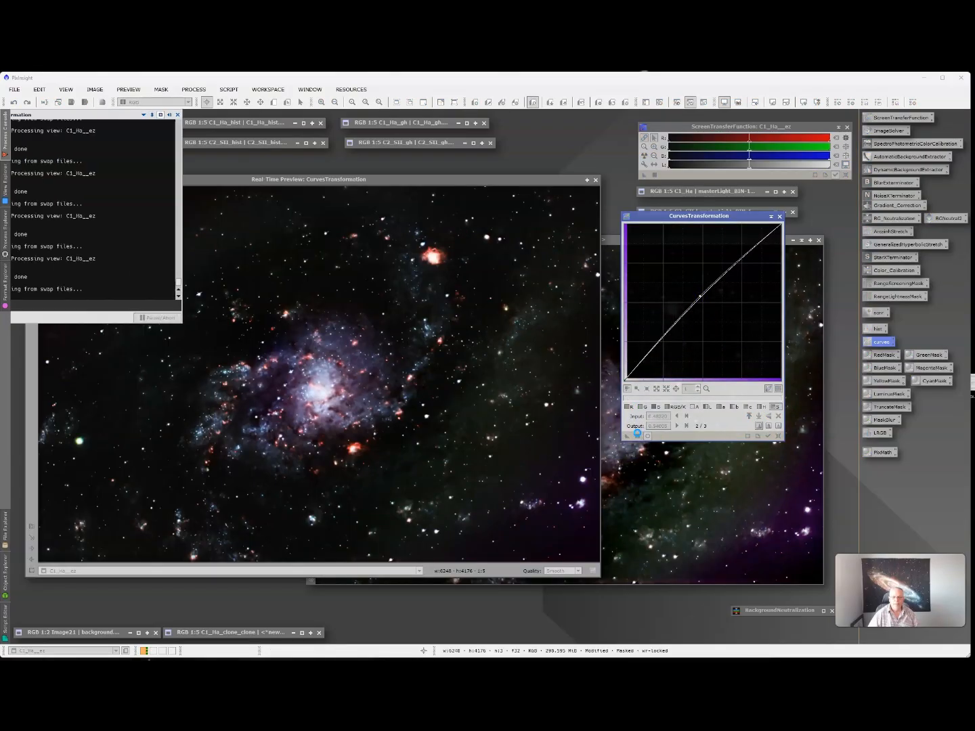
click(636, 434)
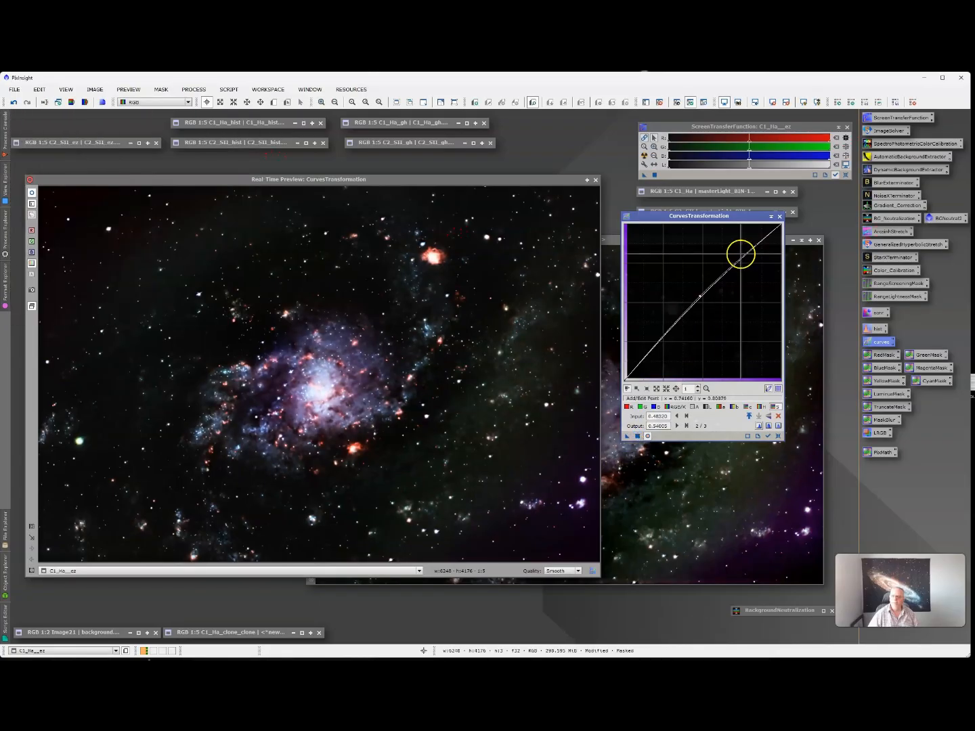
click(783, 217)
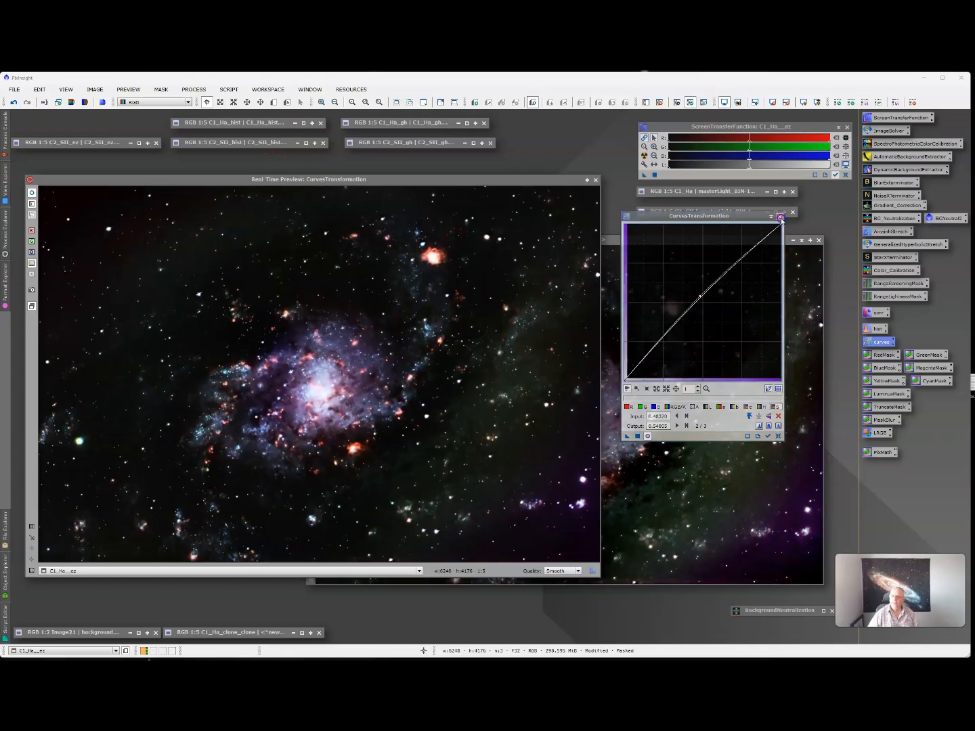
click(778, 436)
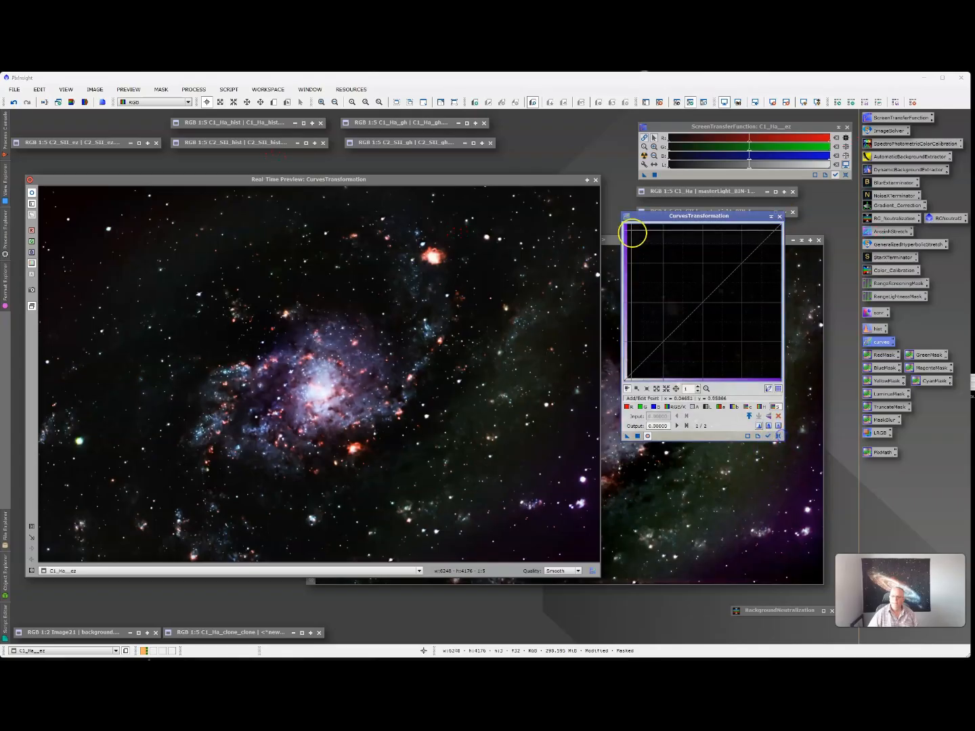
click(595, 180)
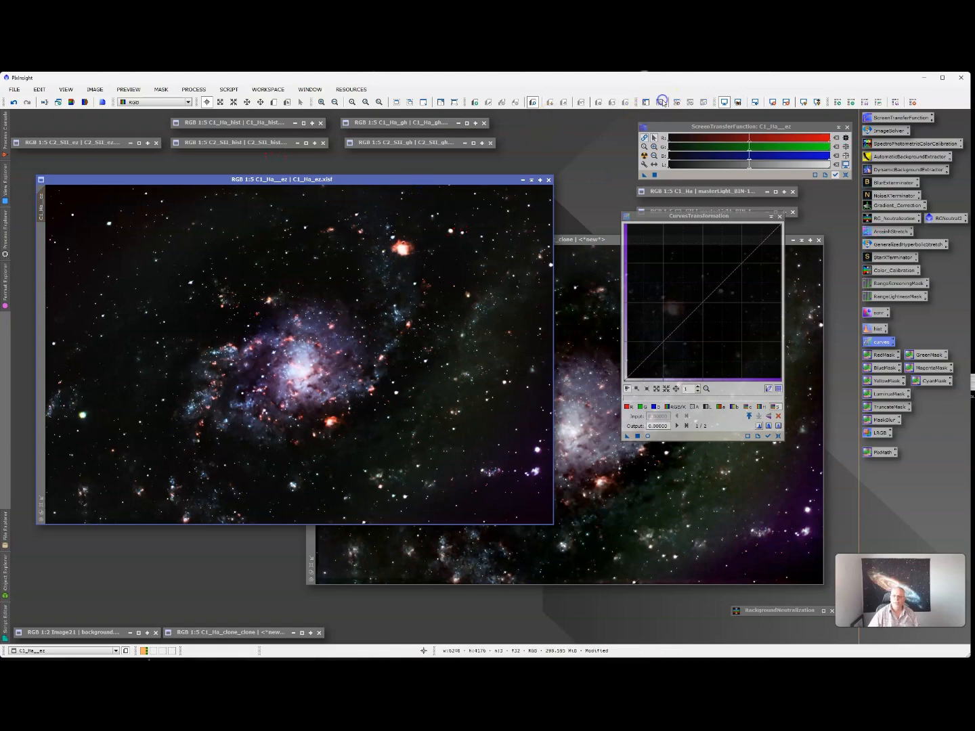
click(533, 183)
- Restore the C2_SII_ez image and bring it in front of C1_Ha_hist_clone
double_click(81, 145)
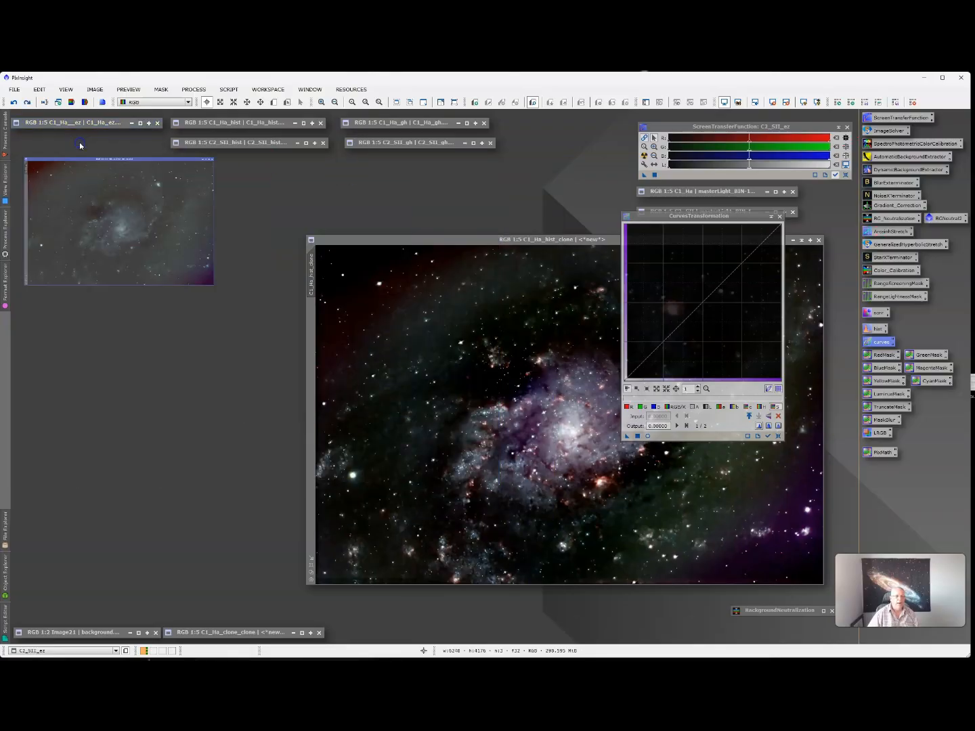
click(579, 241)
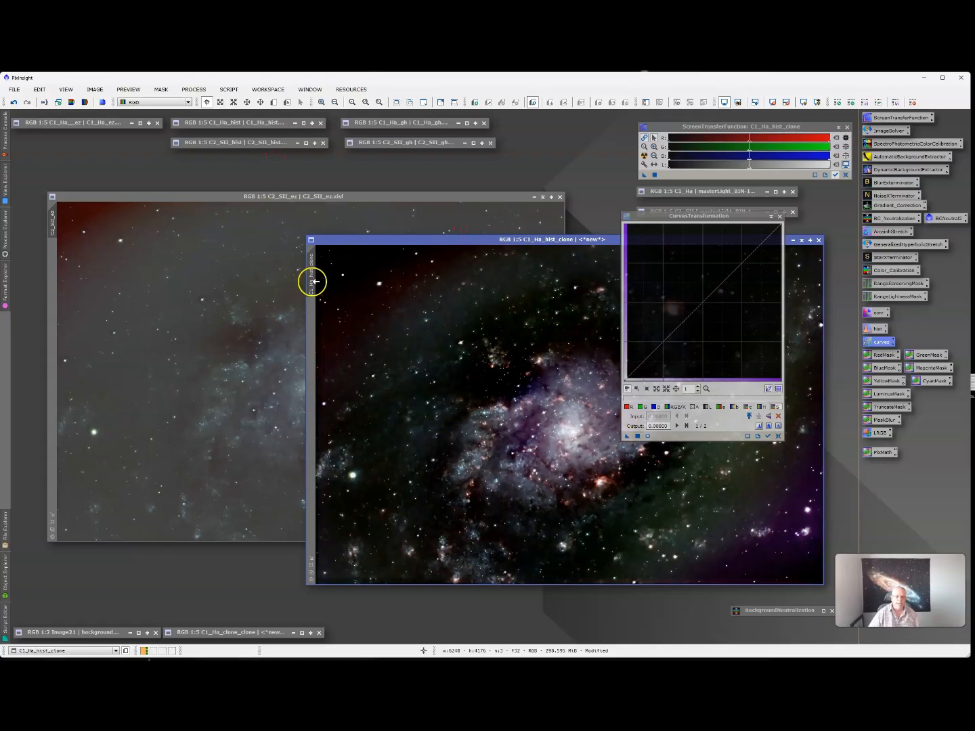
drag(87, 327, 52, 332)
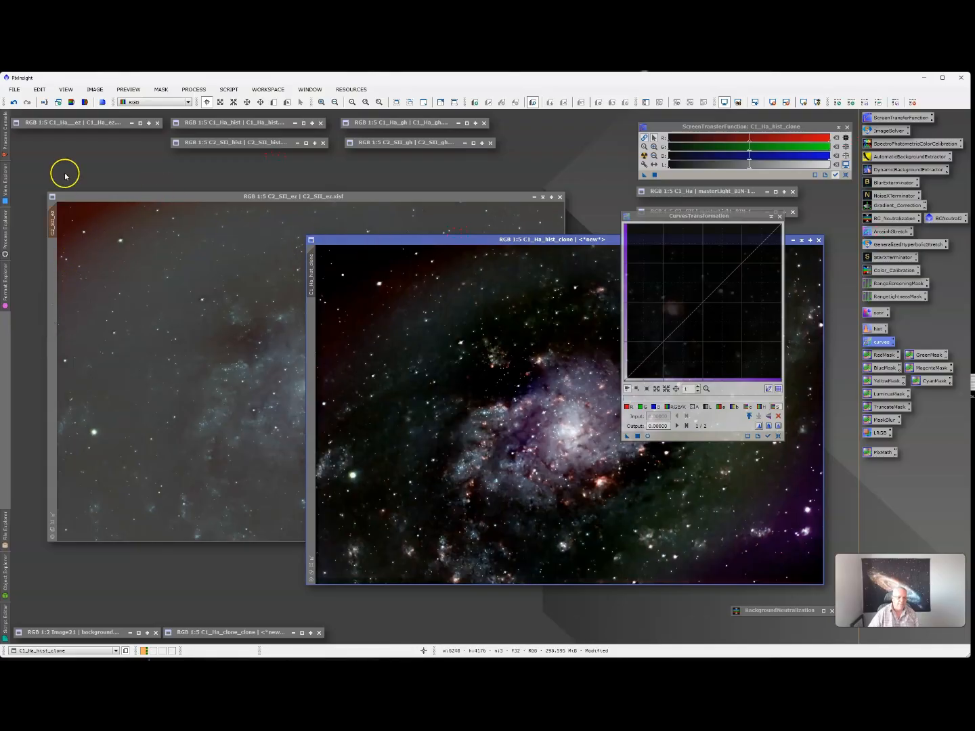
click(113, 200)
click(40, 276)
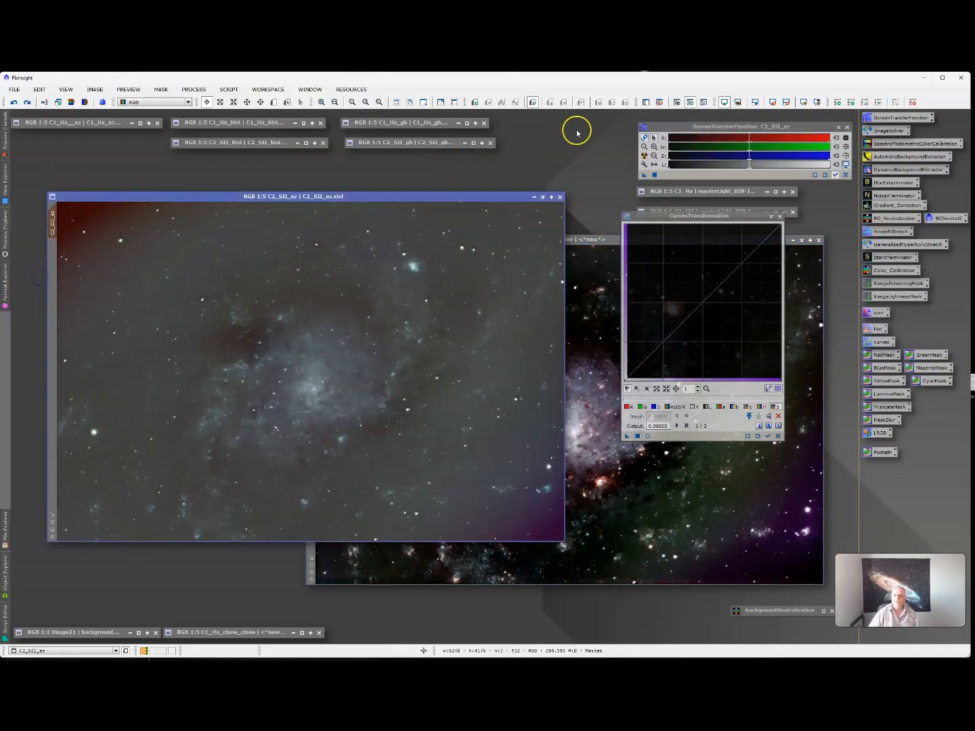
- Toggle the mask display, then live-preview a slight upward RGB/K curve on C2_SII_ez
click(705, 101)
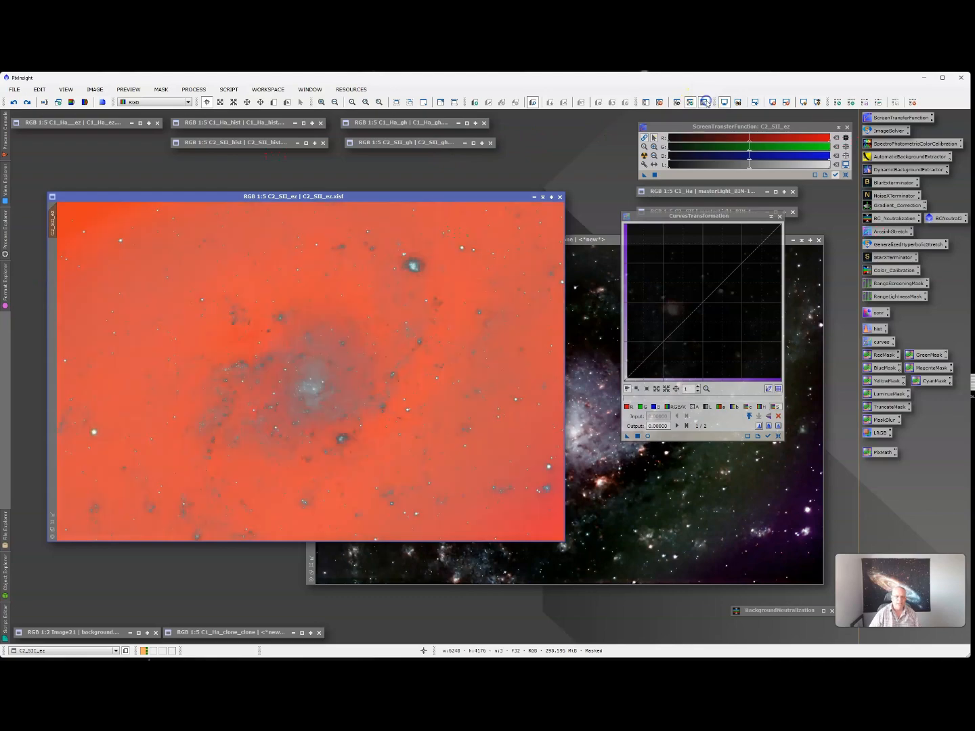
click(705, 101)
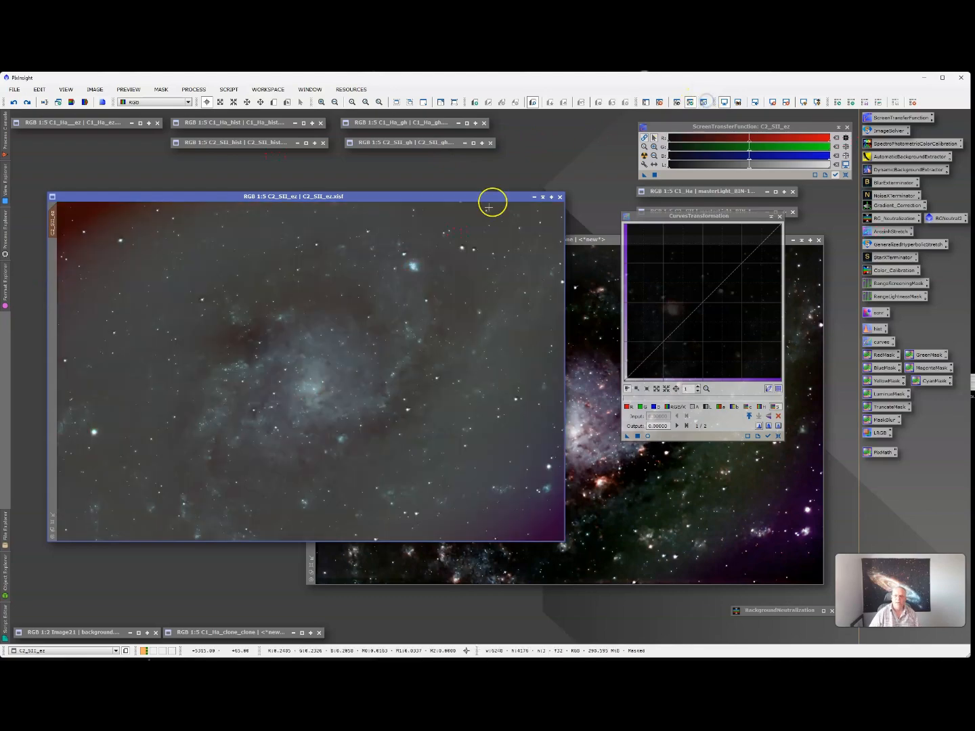
click(649, 436)
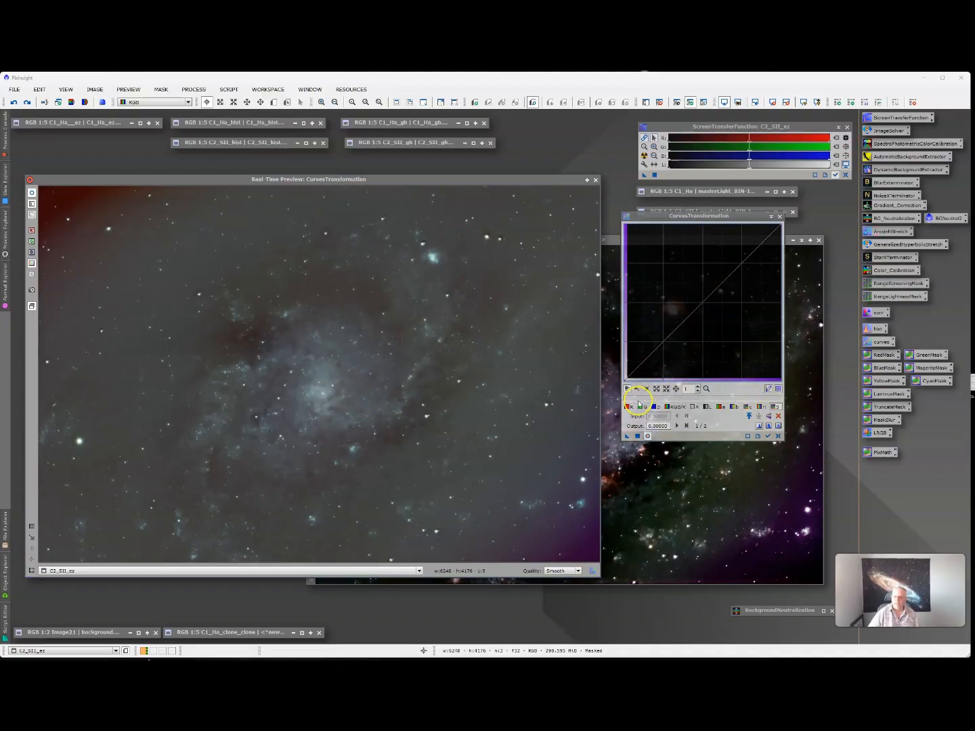
click(666, 405)
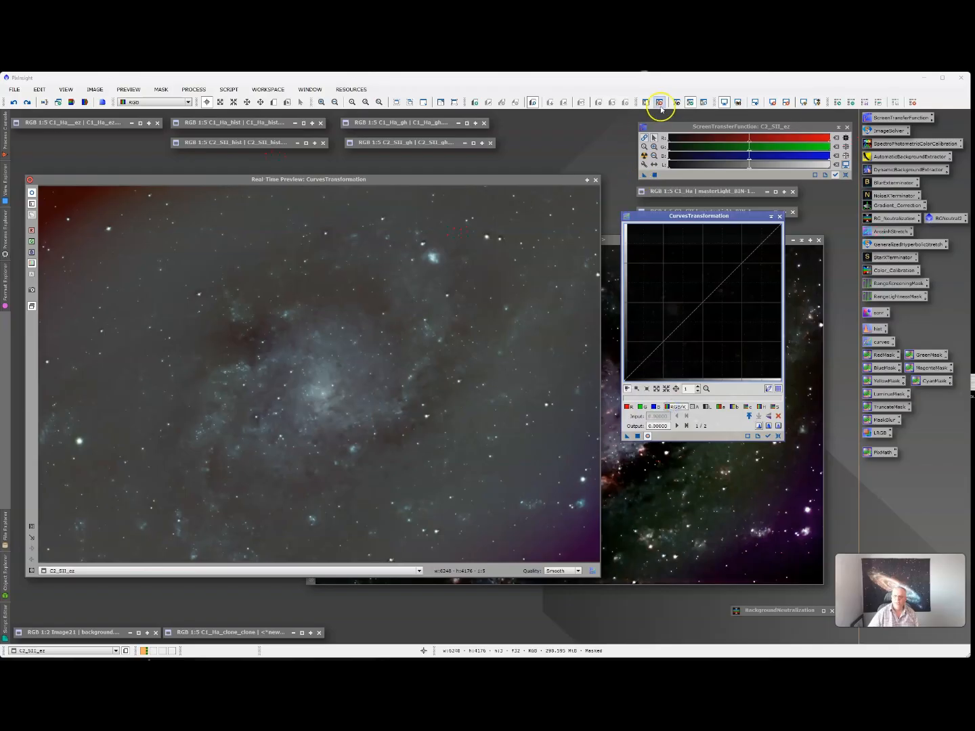
drag(701, 303, 699, 288)
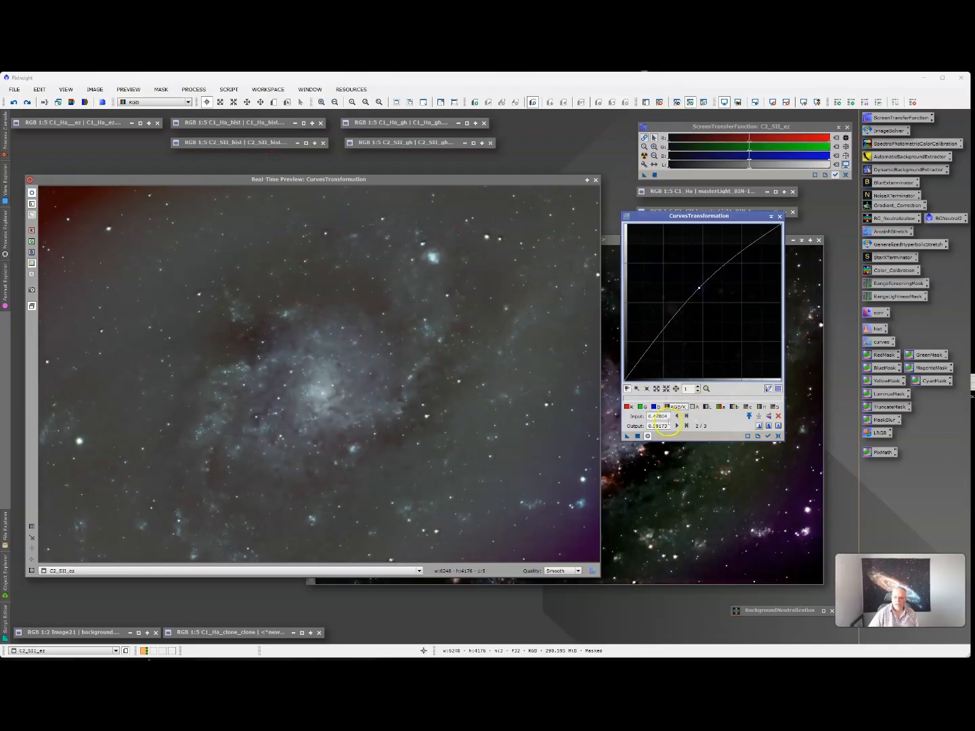
mouse_move(699, 289)
mouse_down()
mouse_move(708, 316)
mouse_move(701, 295)
mouse_up()
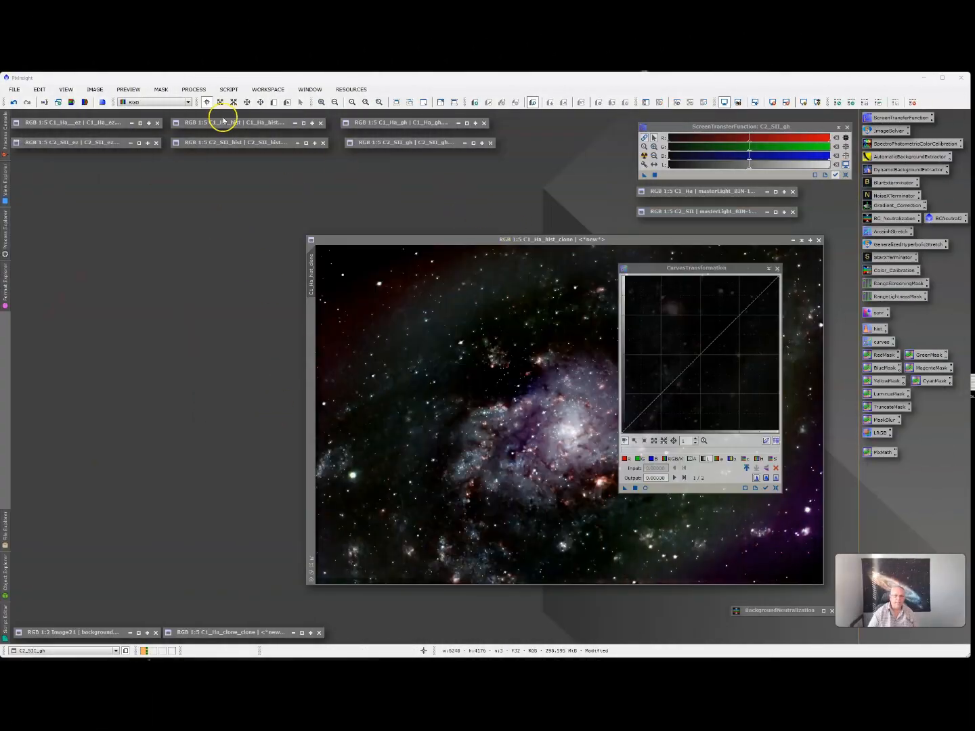
- View the ez and hist stretches of C1_Ha and C2_SII one by one, iconizing each
double_click(108, 123)
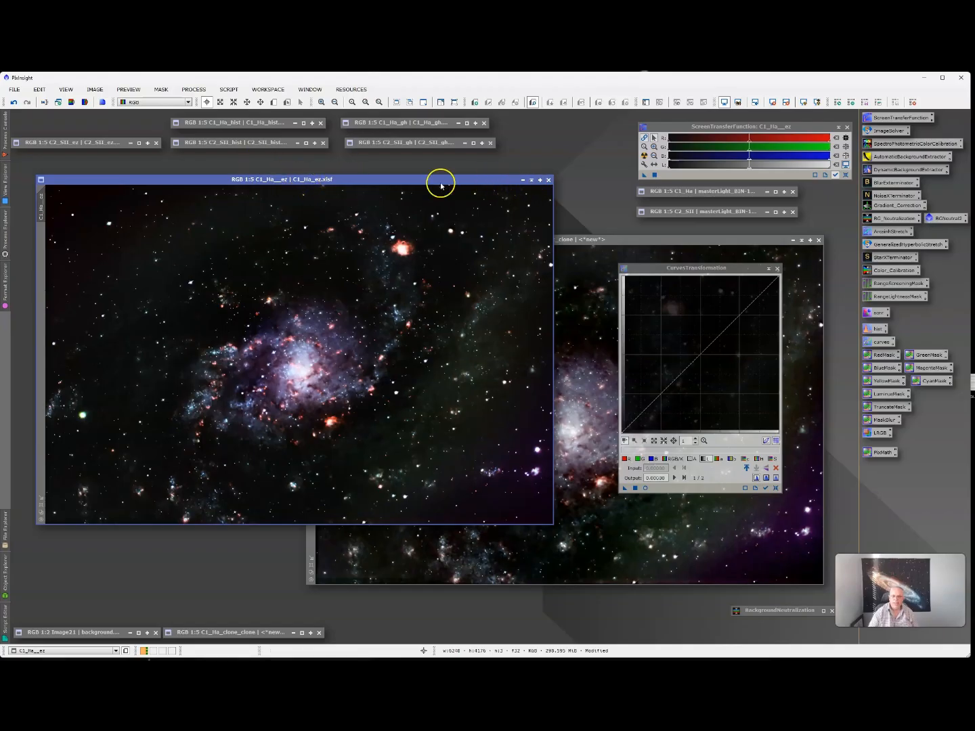
click(532, 179)
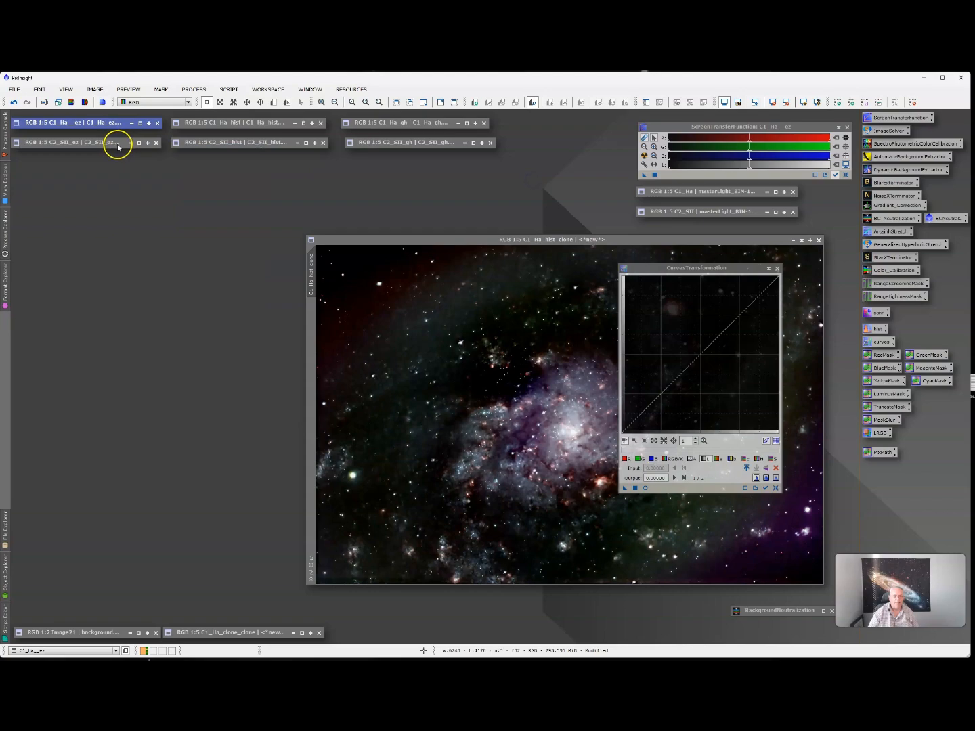
double_click(118, 147)
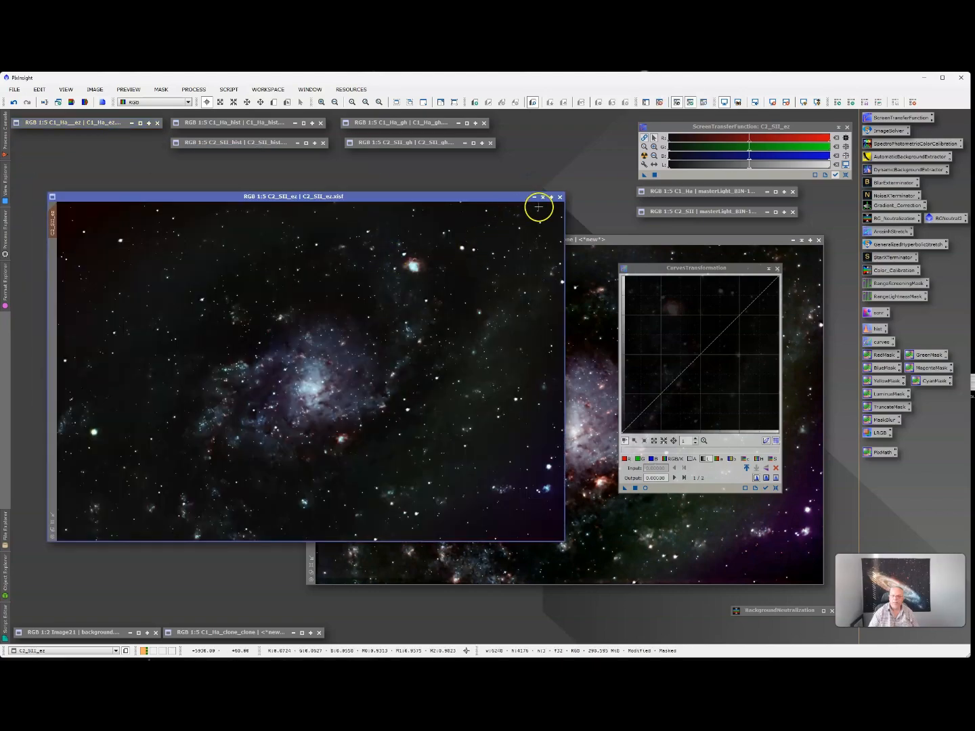
click(534, 198)
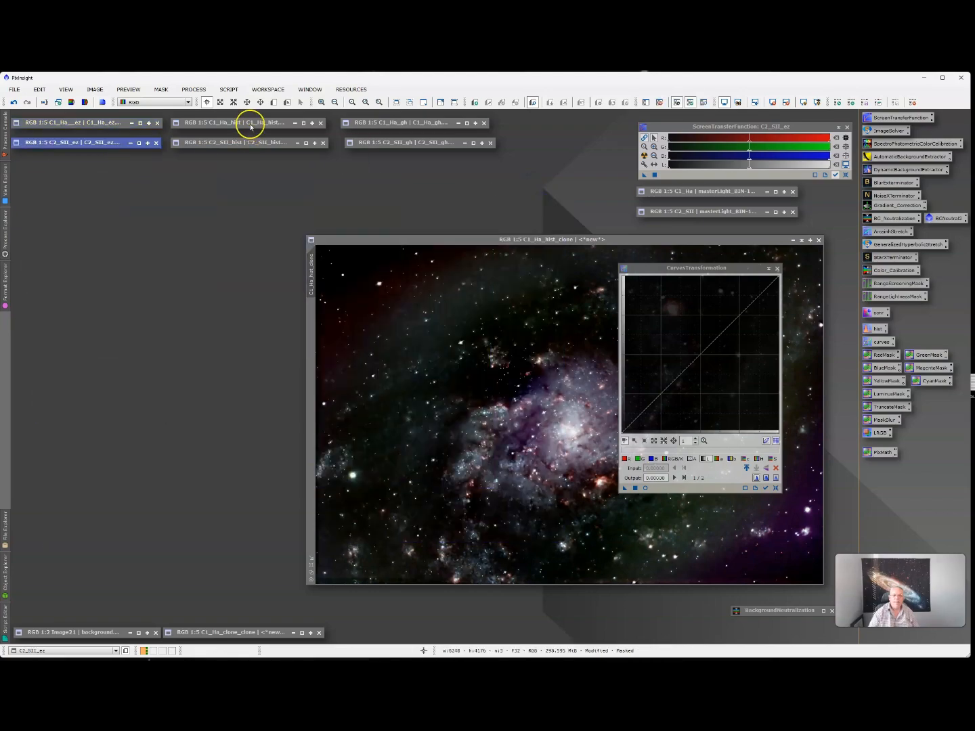
double_click(252, 127)
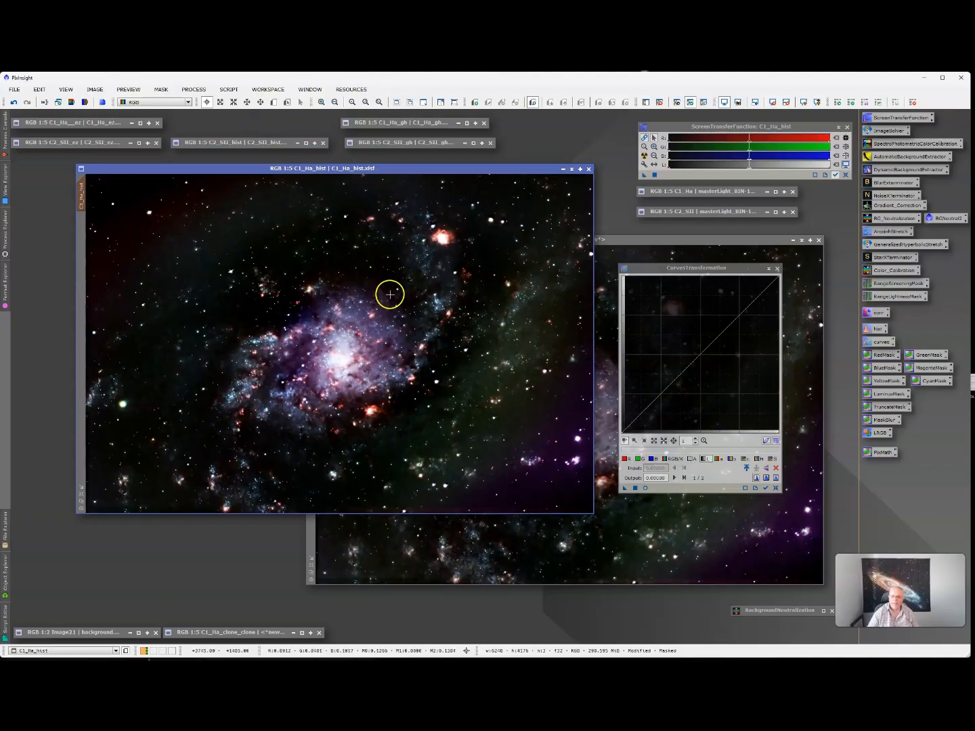
click(571, 170)
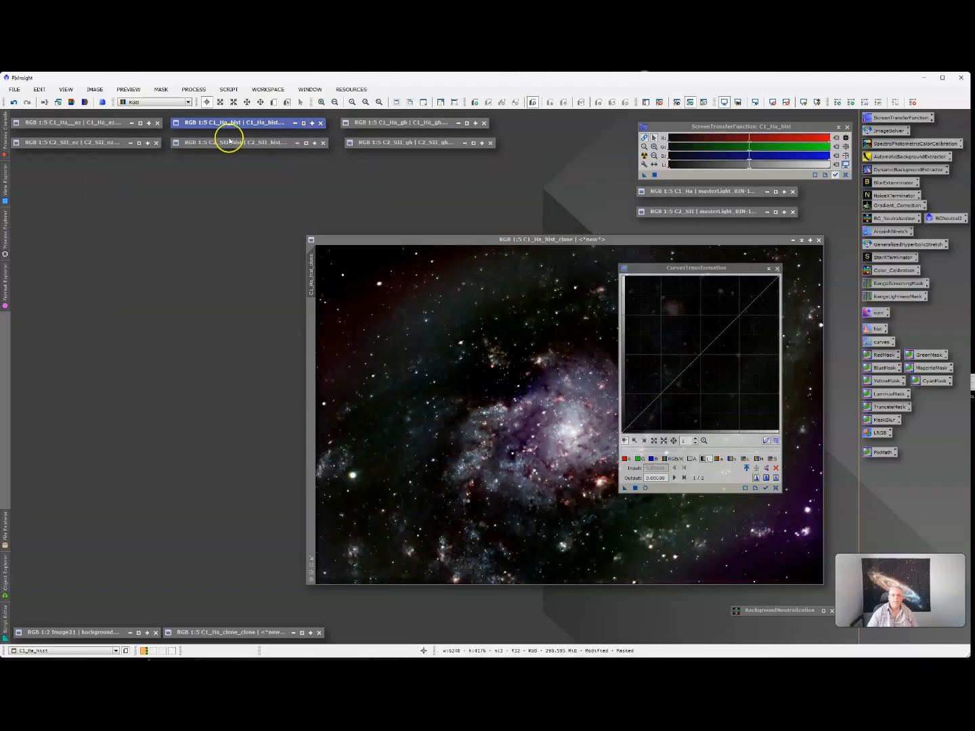
double_click(261, 145)
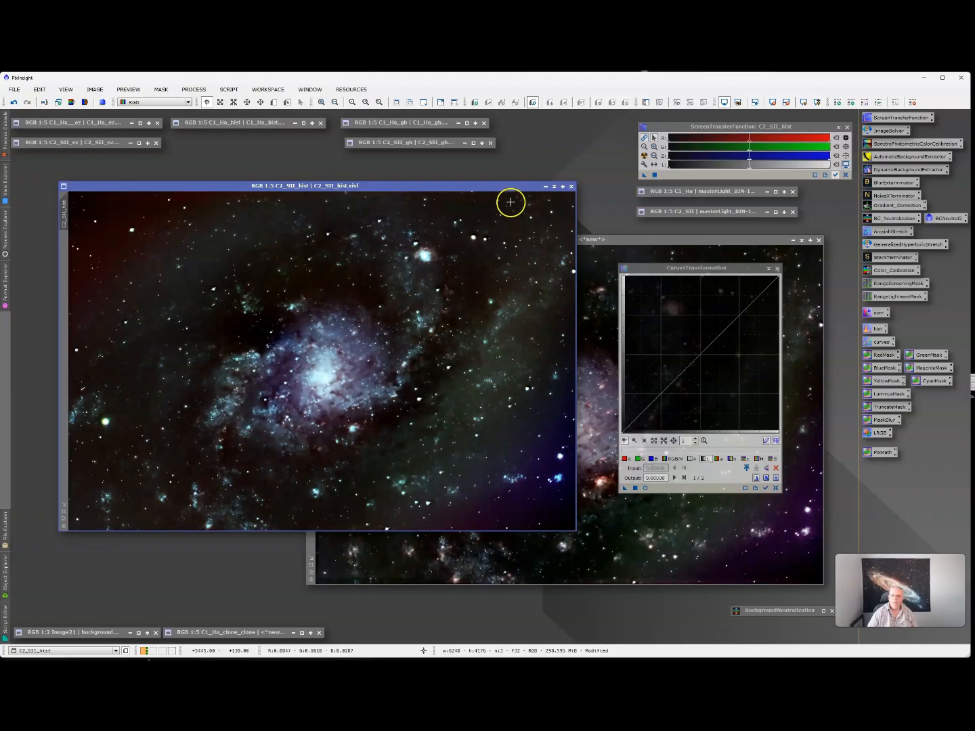
click(555, 187)
- Review the C1_Ha_gh and C2_SII_gh stretches, then move C1_Ha_hist_clone left and close it
double_click(420, 123)
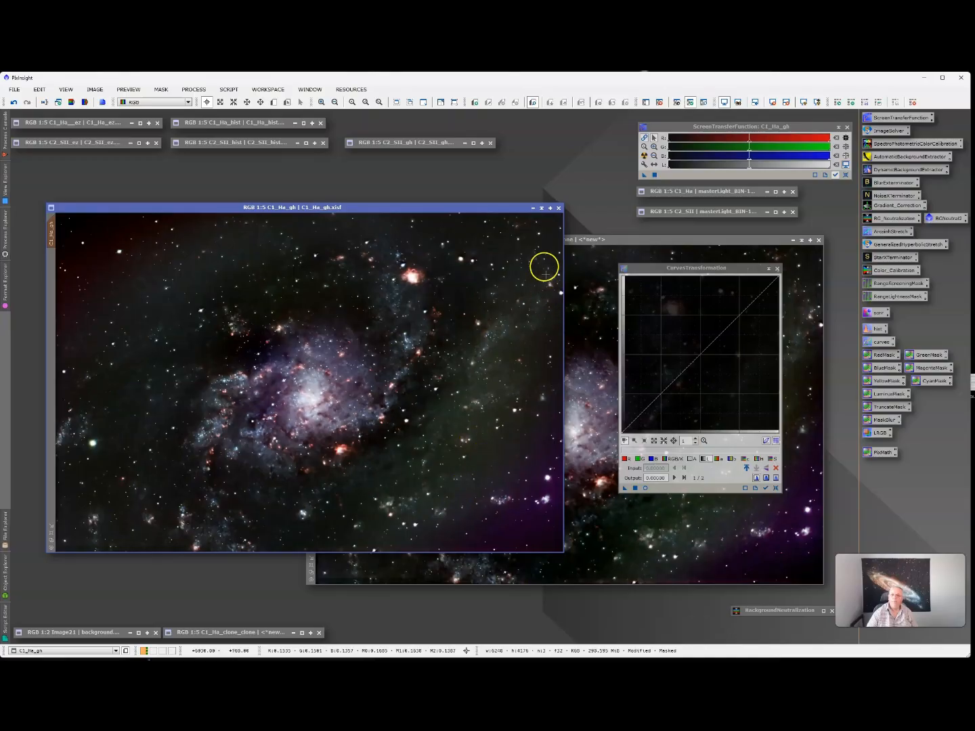
click(539, 209)
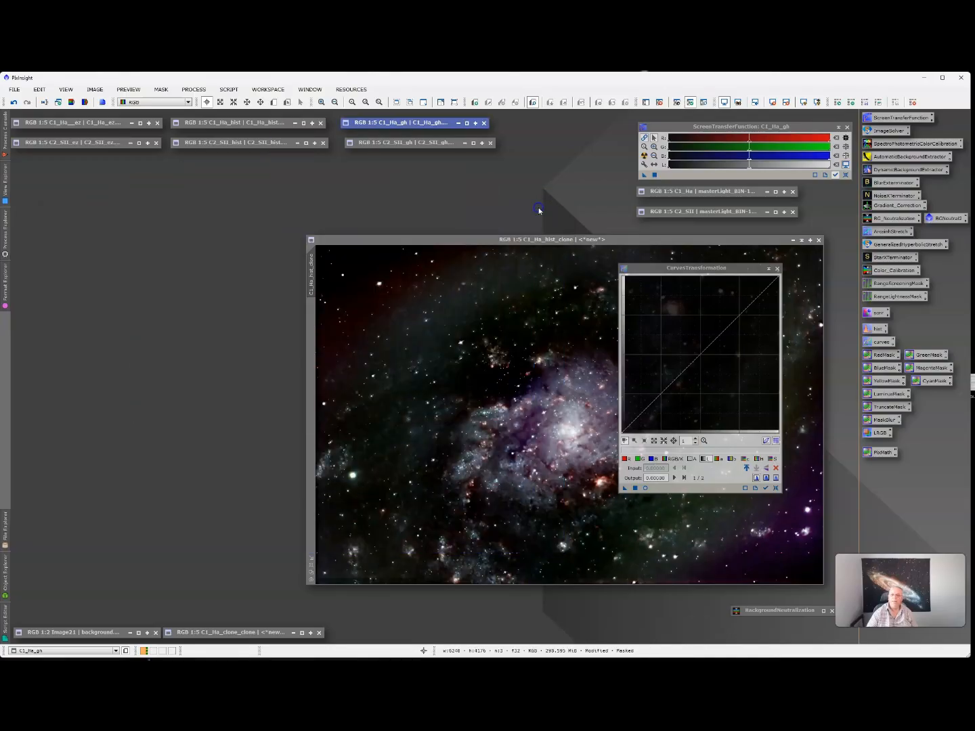
double_click(431, 143)
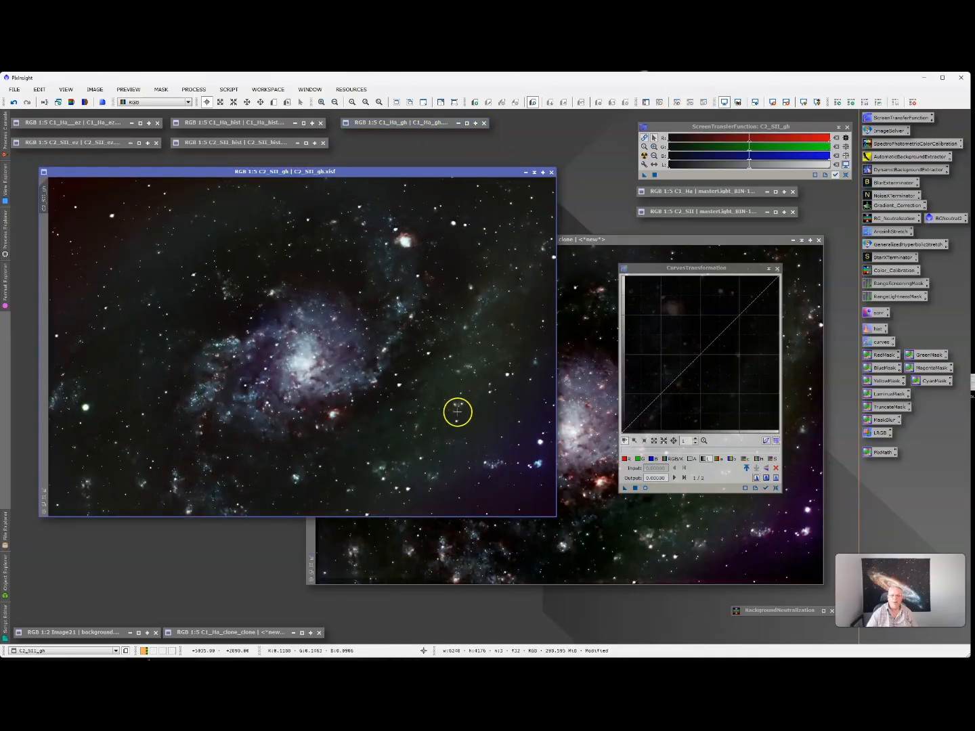
click(534, 173)
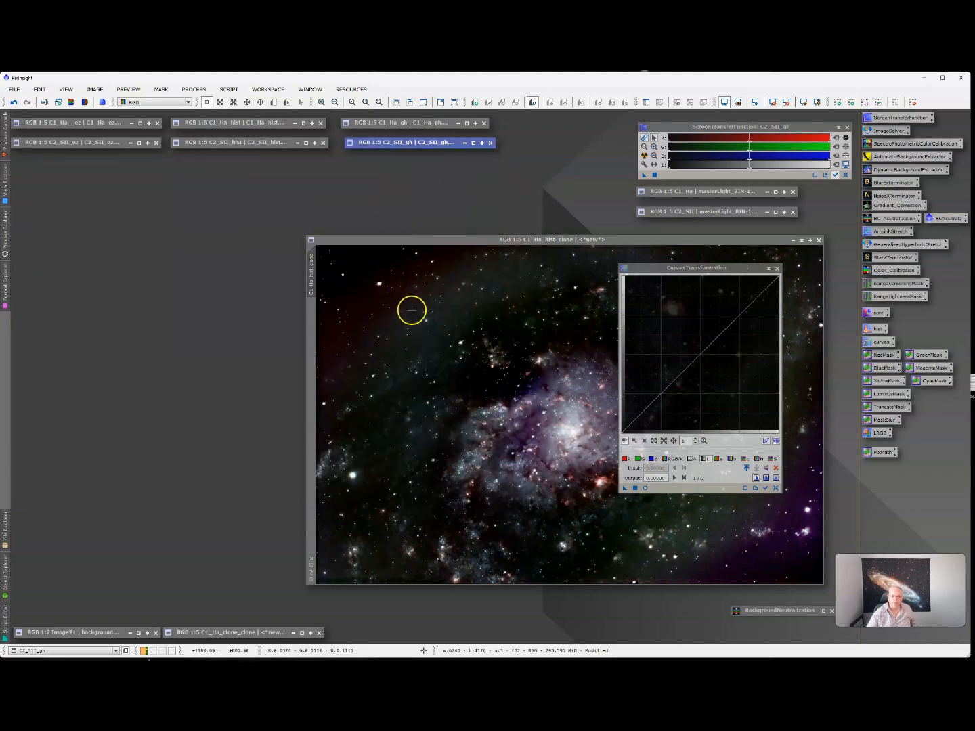
drag(590, 239, 411, 218)
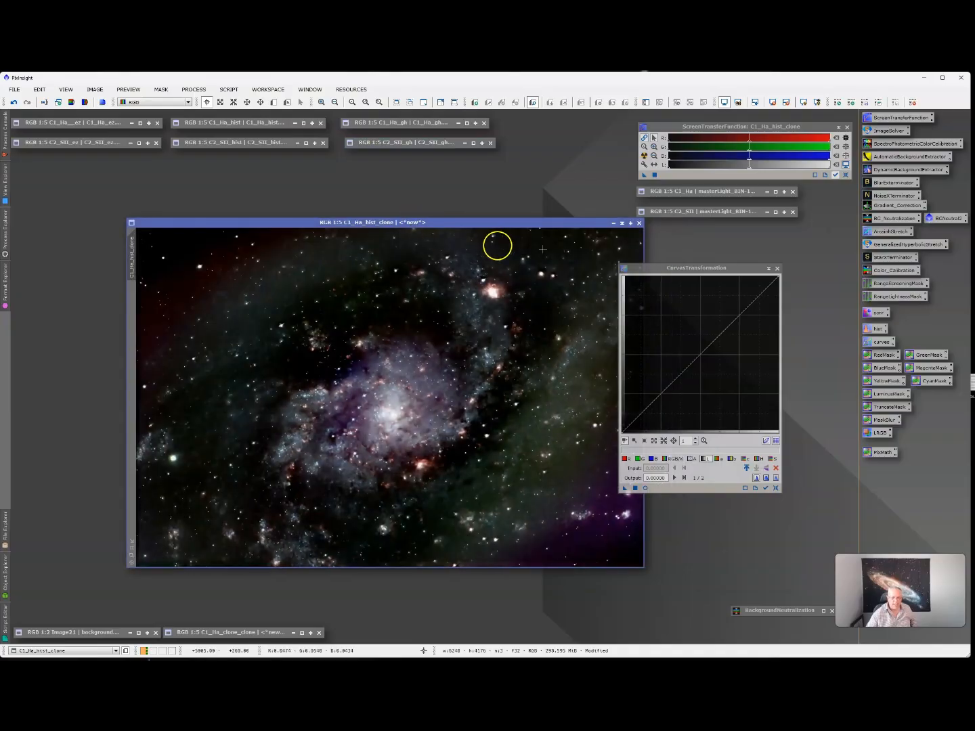
click(640, 223)
- Discard C1_Ha_hist_clone past both warnings, close CurvesTransformation and reopen C1_Ha_ez
click(508, 392)
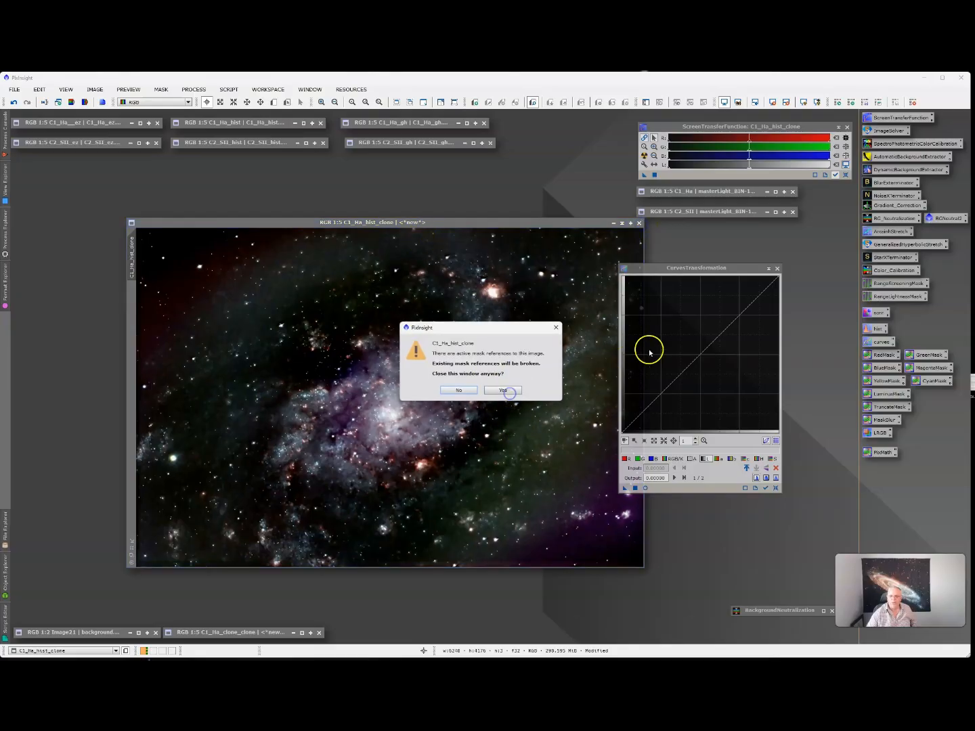
click(508, 391)
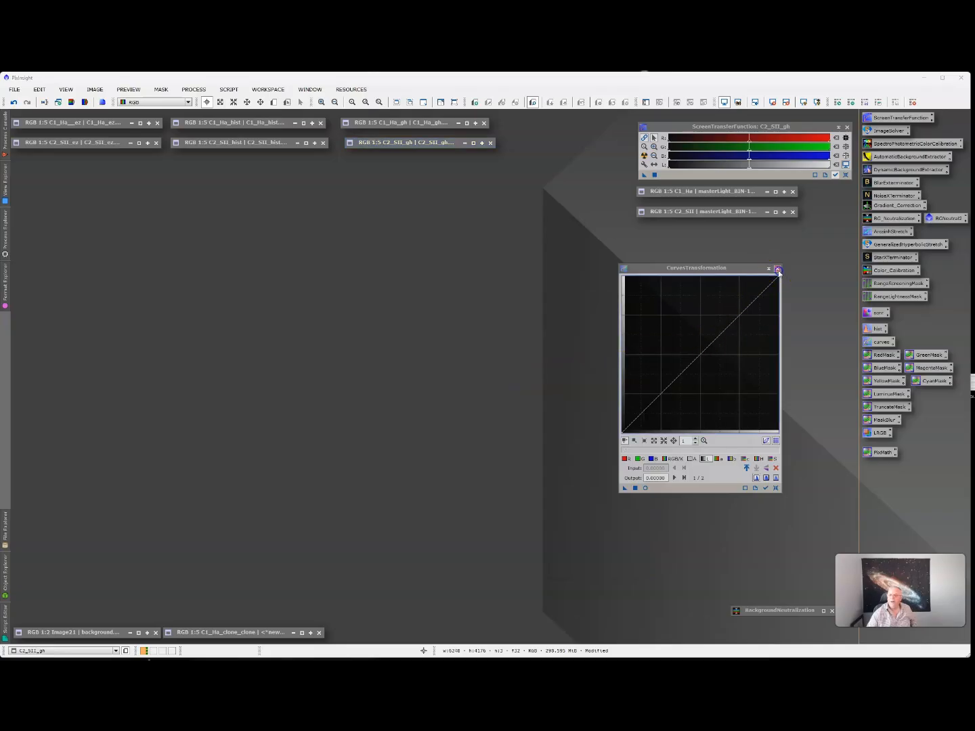
click(776, 270)
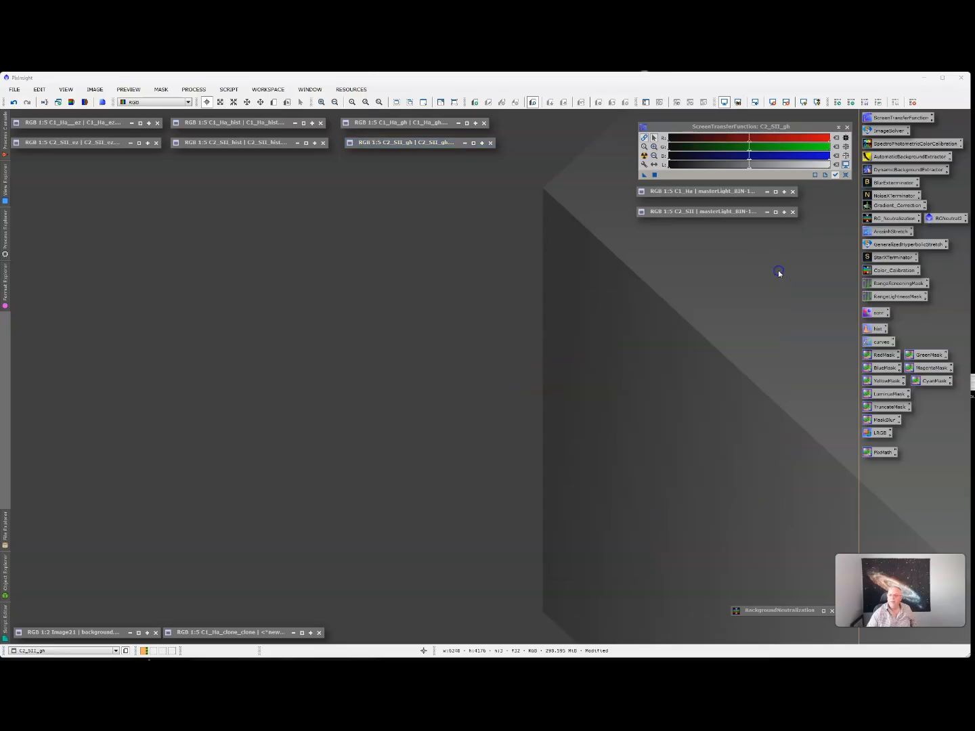
double_click(107, 126)
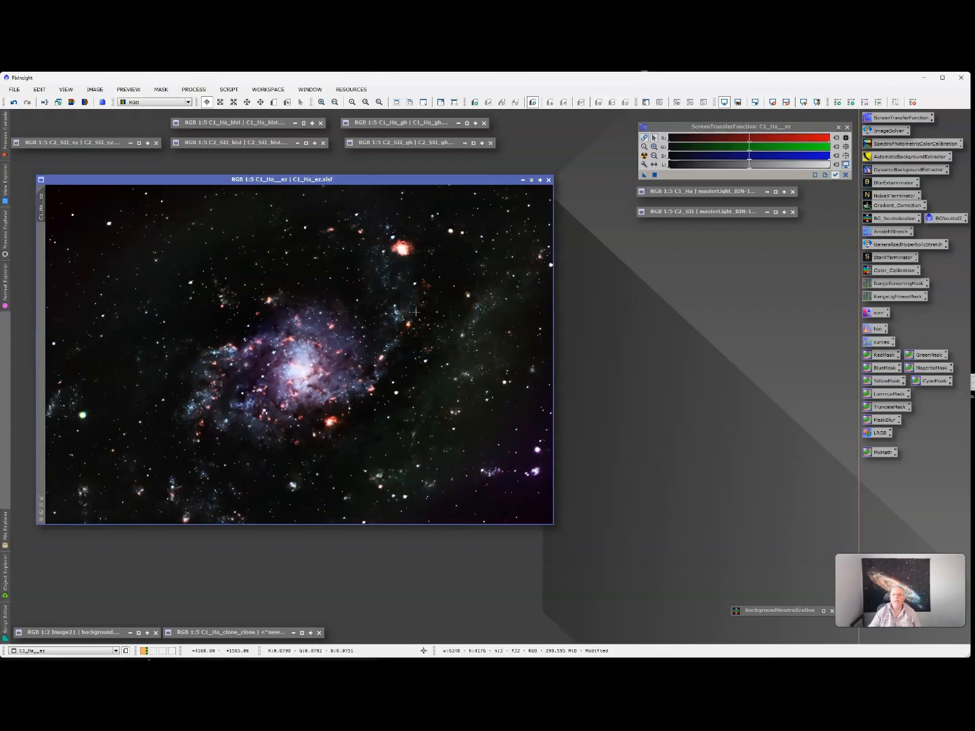
click(447, 317)
- Run StarXTerminator with the StarXTerminator.11.pb AI model on C1_Ha_ez
click(883, 258)
double_click(867, 260)
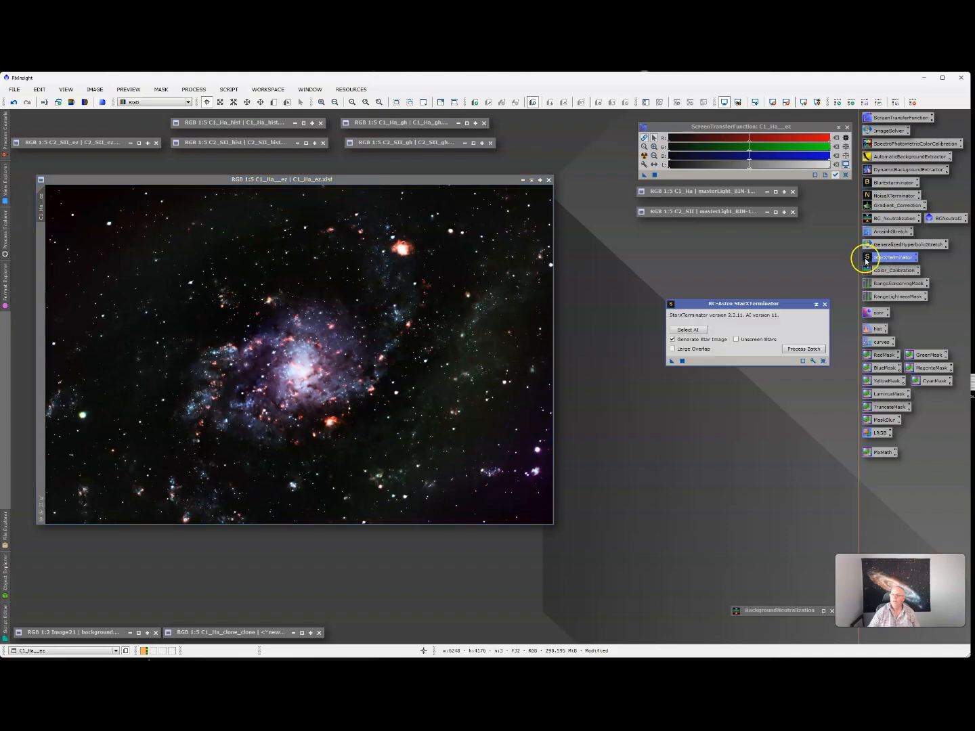
drag(731, 304, 704, 281)
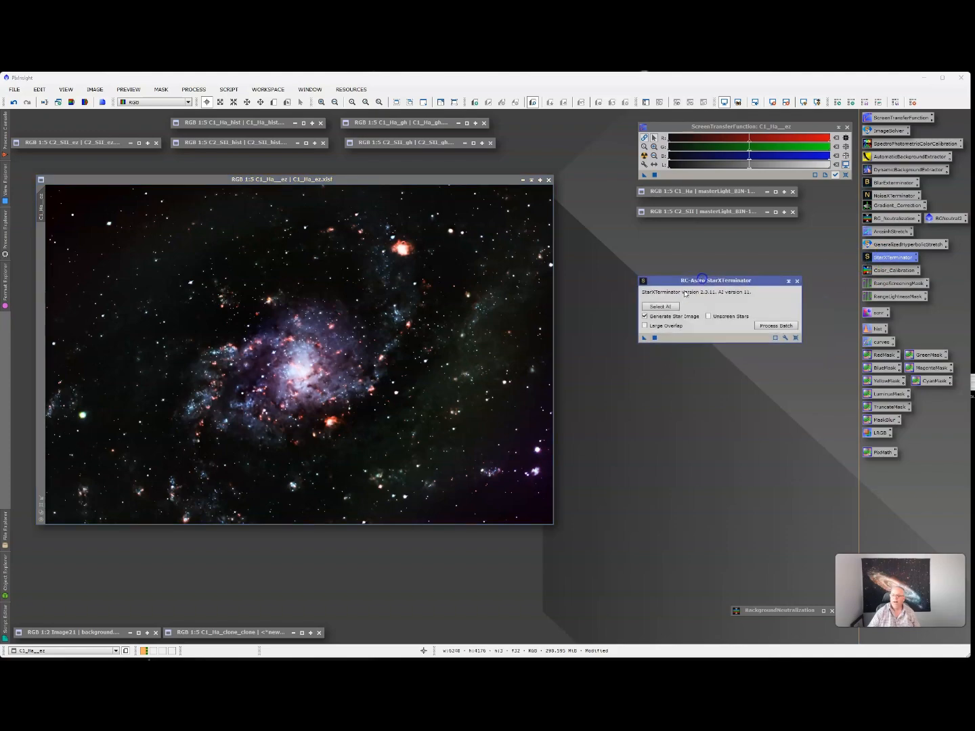
click(661, 306)
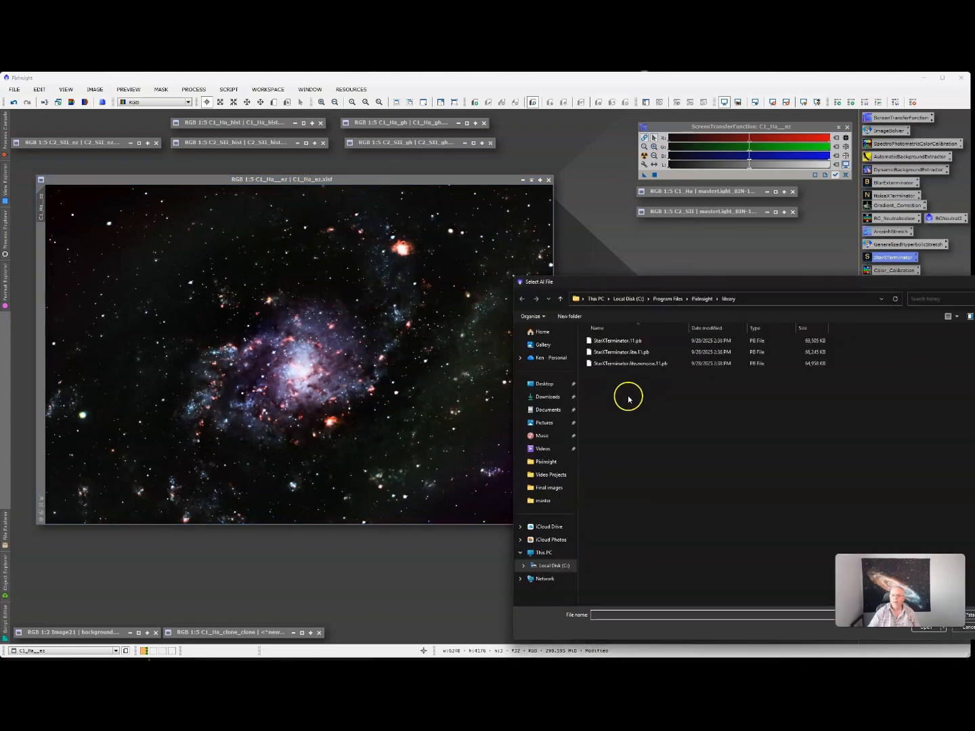
click(617, 340)
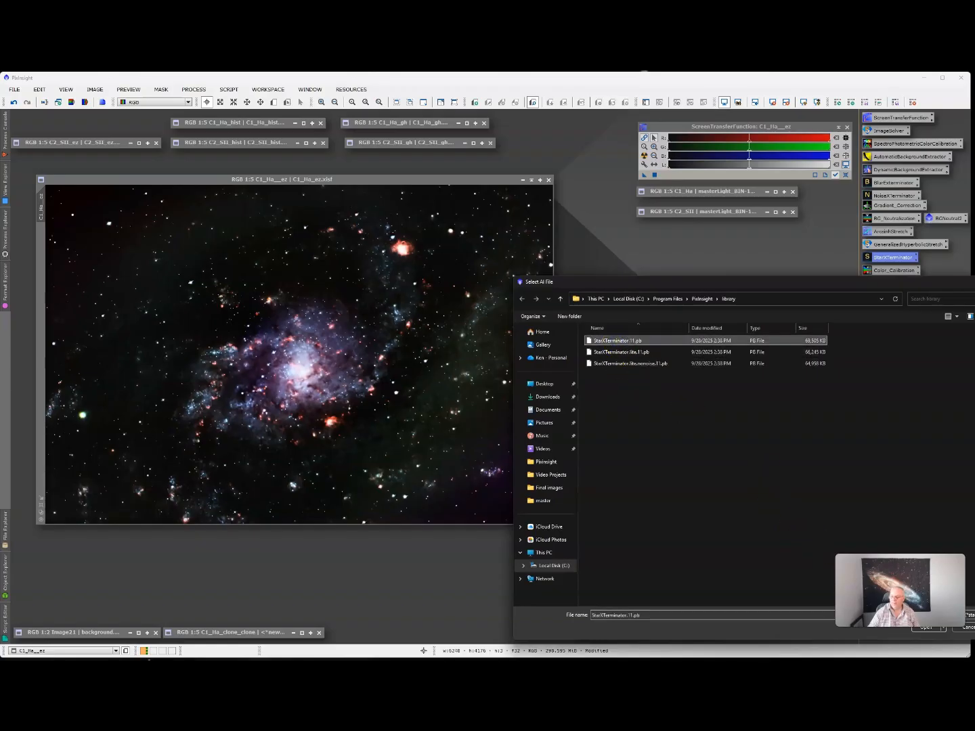
click(928, 633)
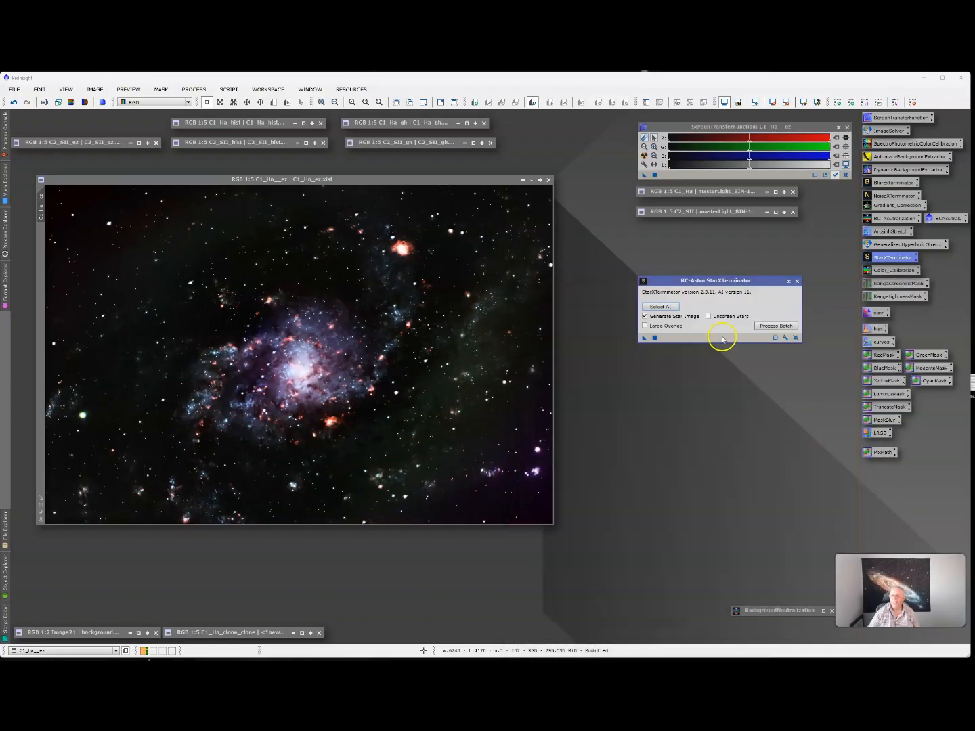
drag(492, 345, 490, 342)
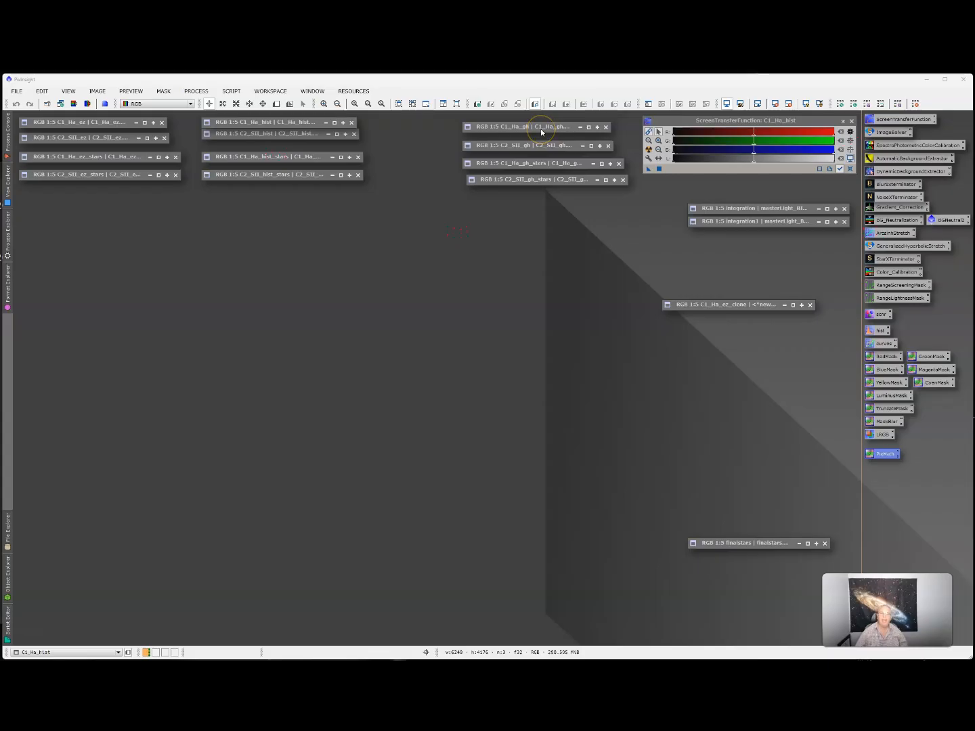
- Restore the starless C1_Ha_ez image and shift it slightly left
double_click(83, 125)
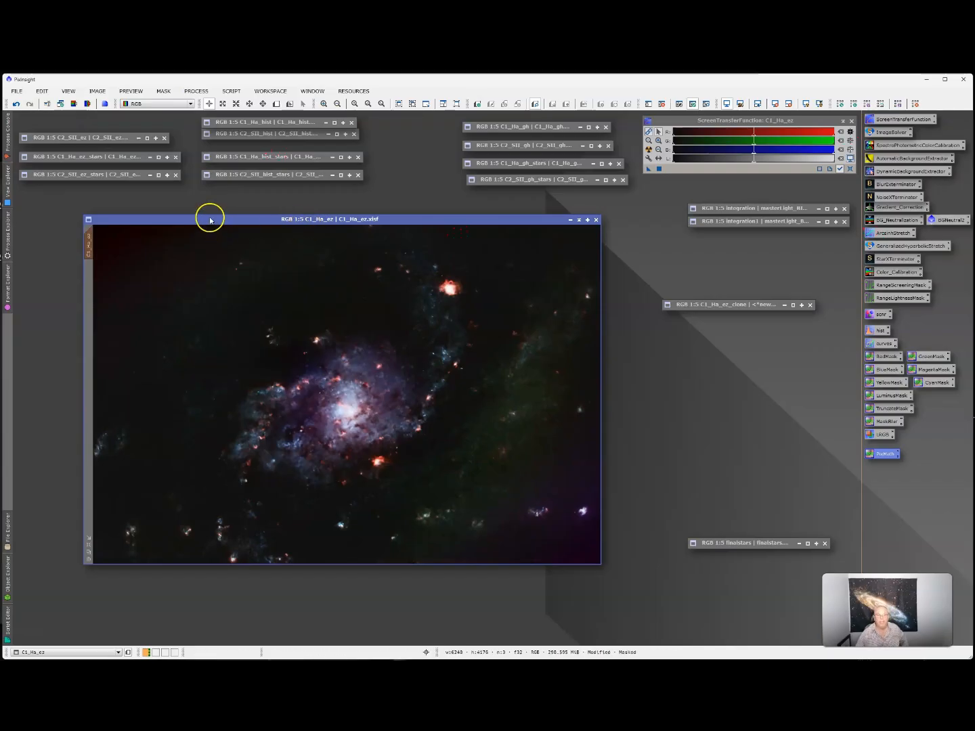
drag(209, 219, 163, 220)
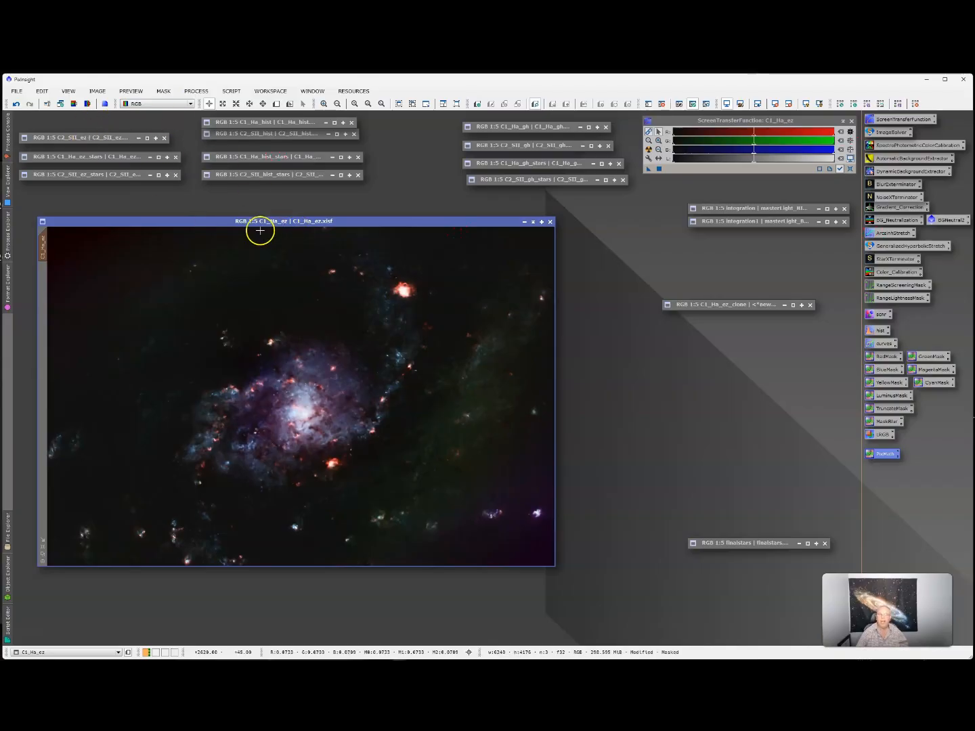
click(216, 222)
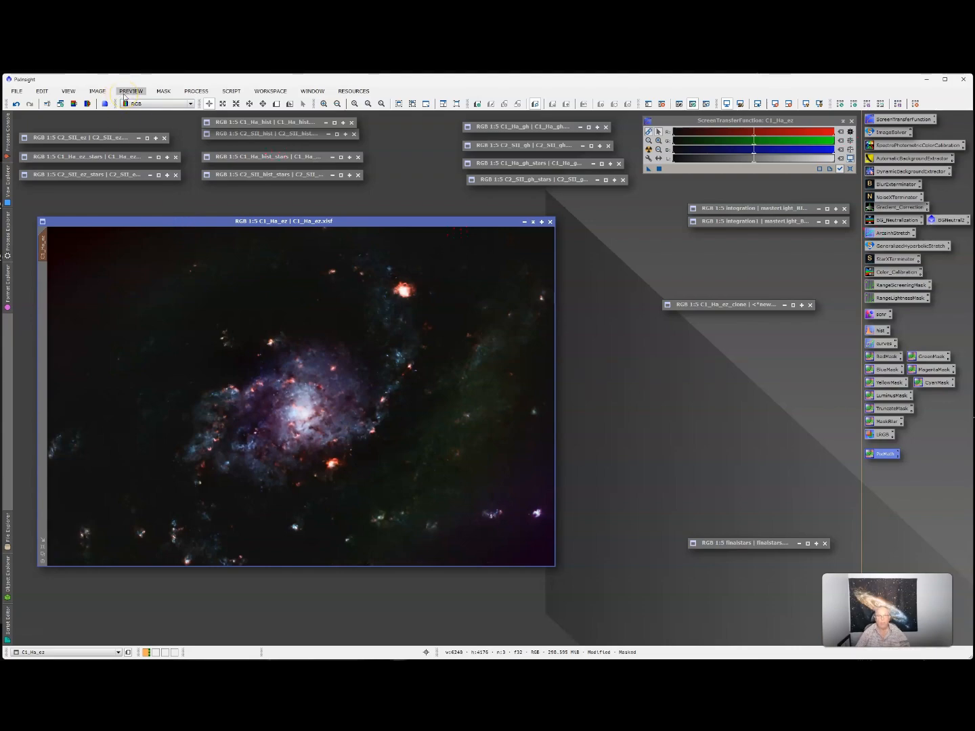
- Split C1_Ha_ez into separate R, G and B grayscale images
click(100, 92)
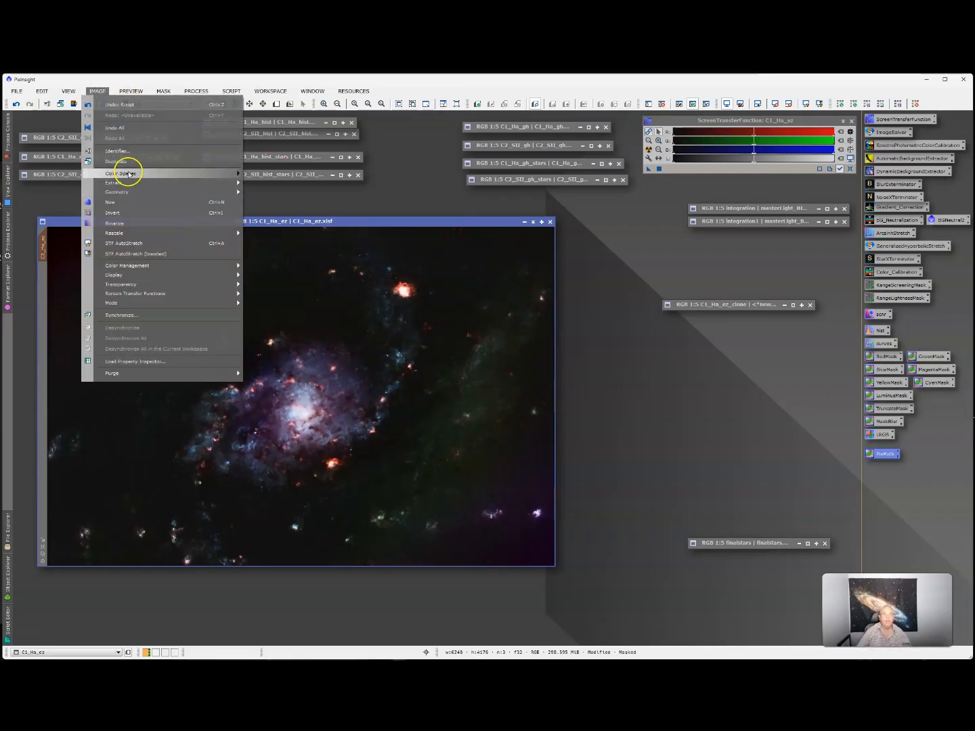
mouse_move(130, 174)
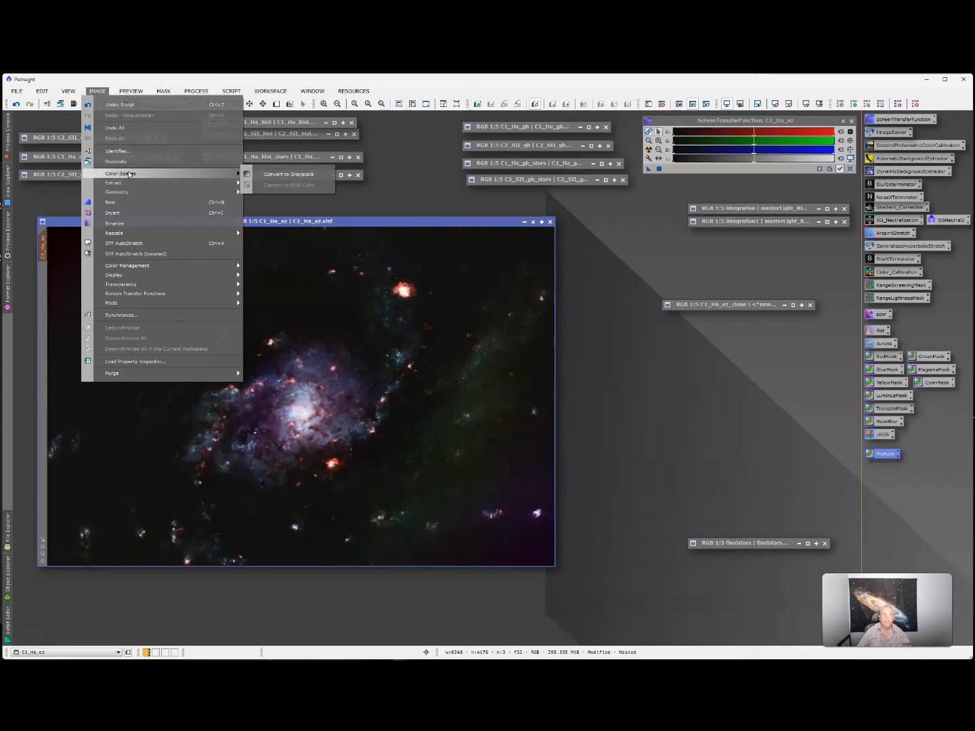
click(124, 189)
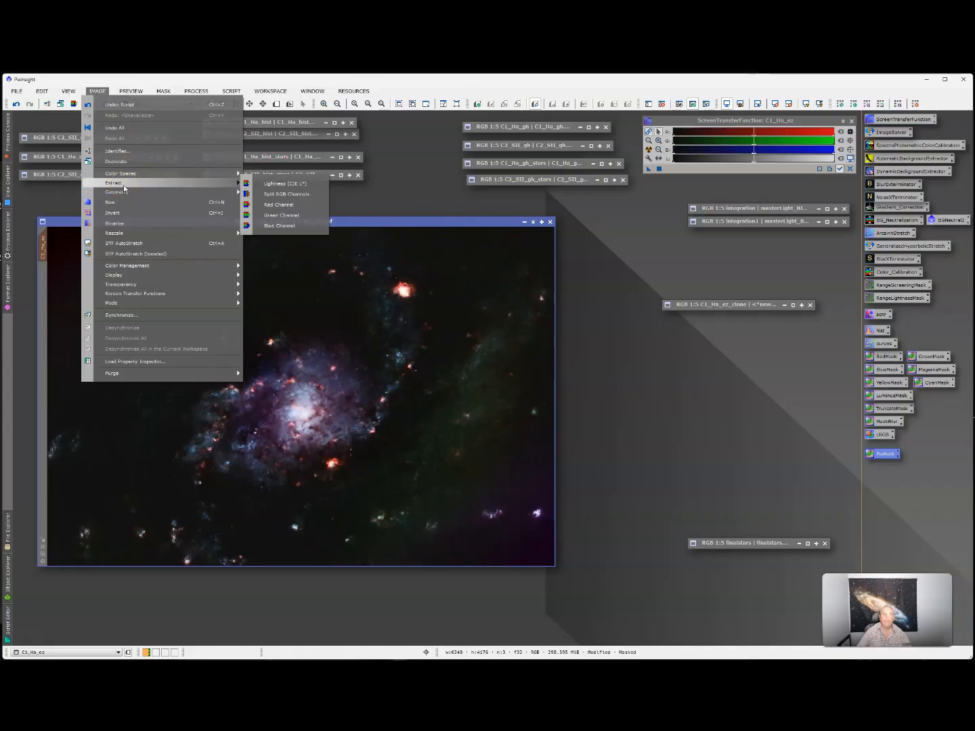
click(291, 195)
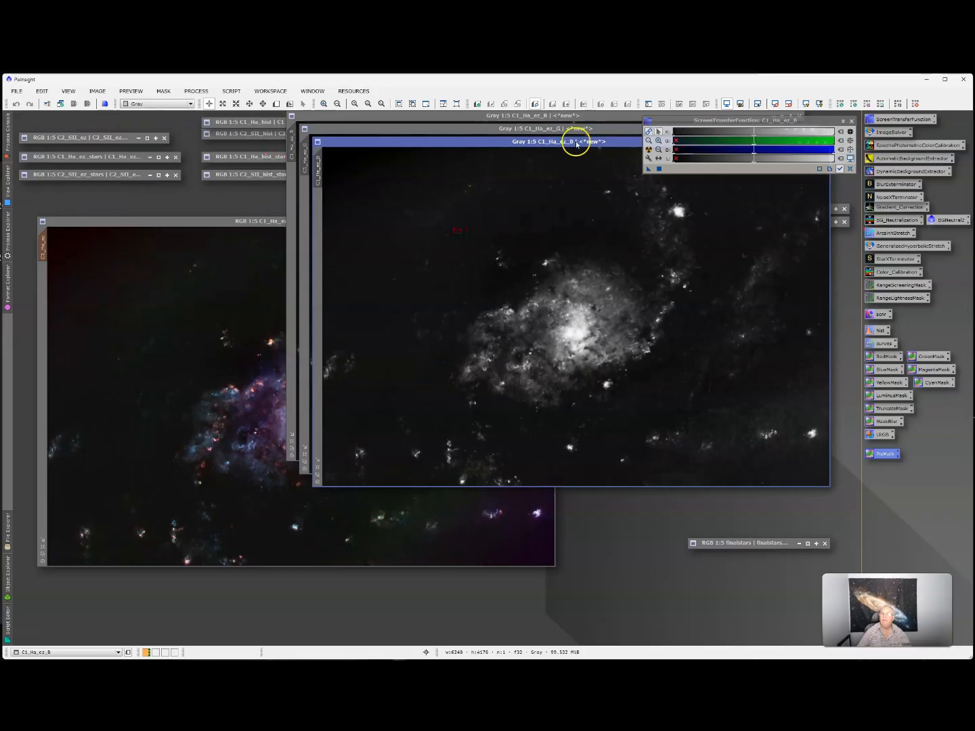
click(851, 121)
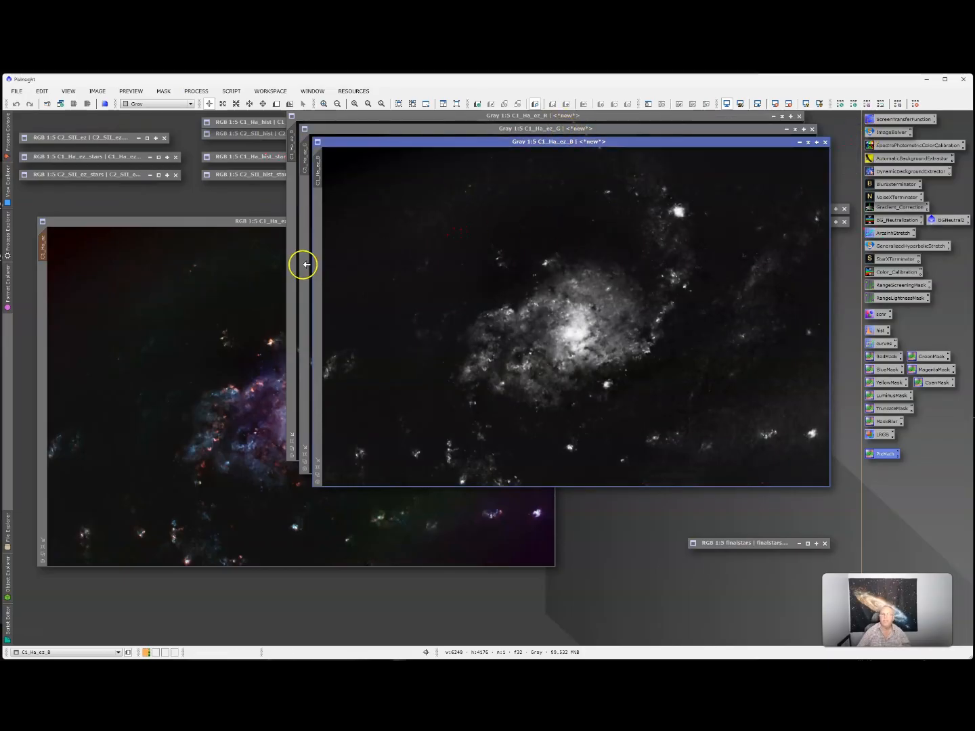
- Extract the CIE L* lightness of C1_Ha_ez, then iconize the colour original
click(165, 225)
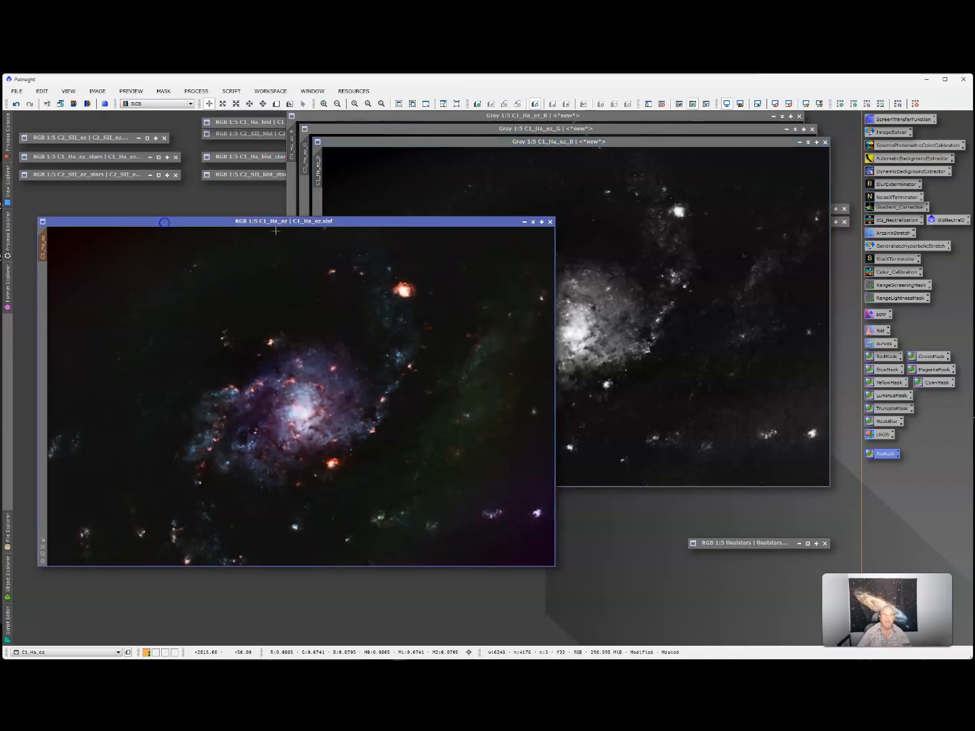
click(94, 91)
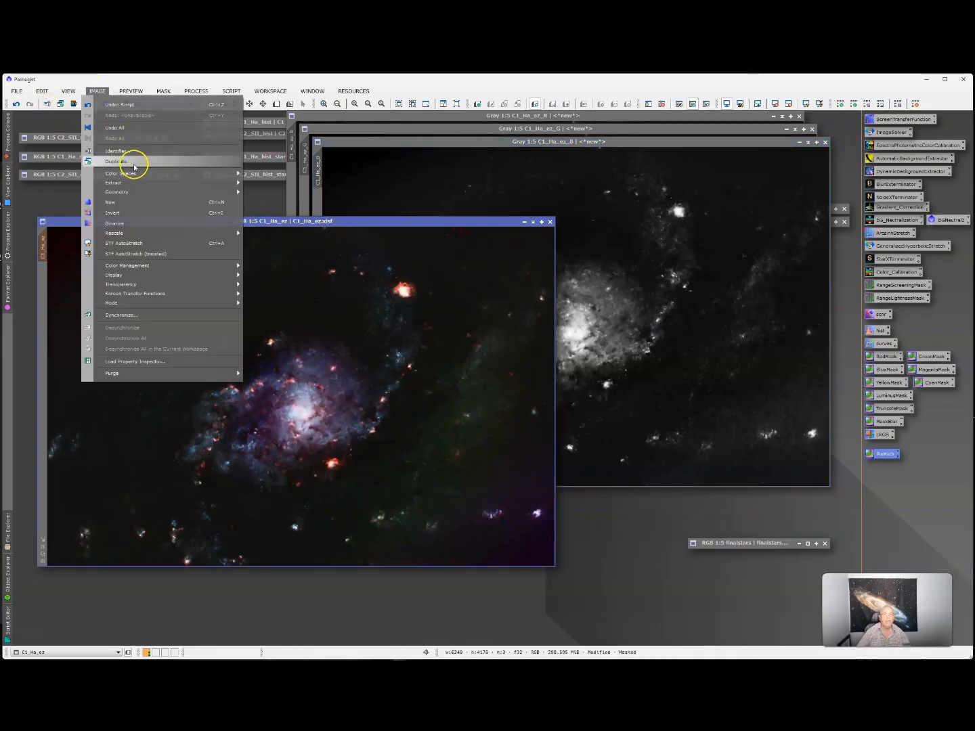
mouse_move(124, 183)
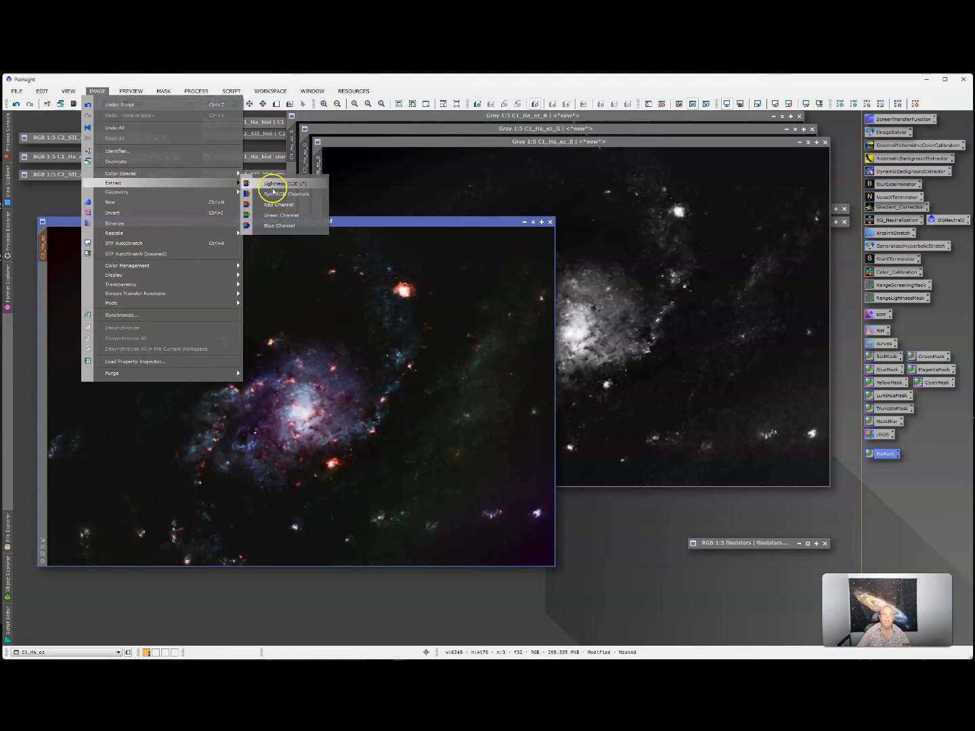
click(276, 185)
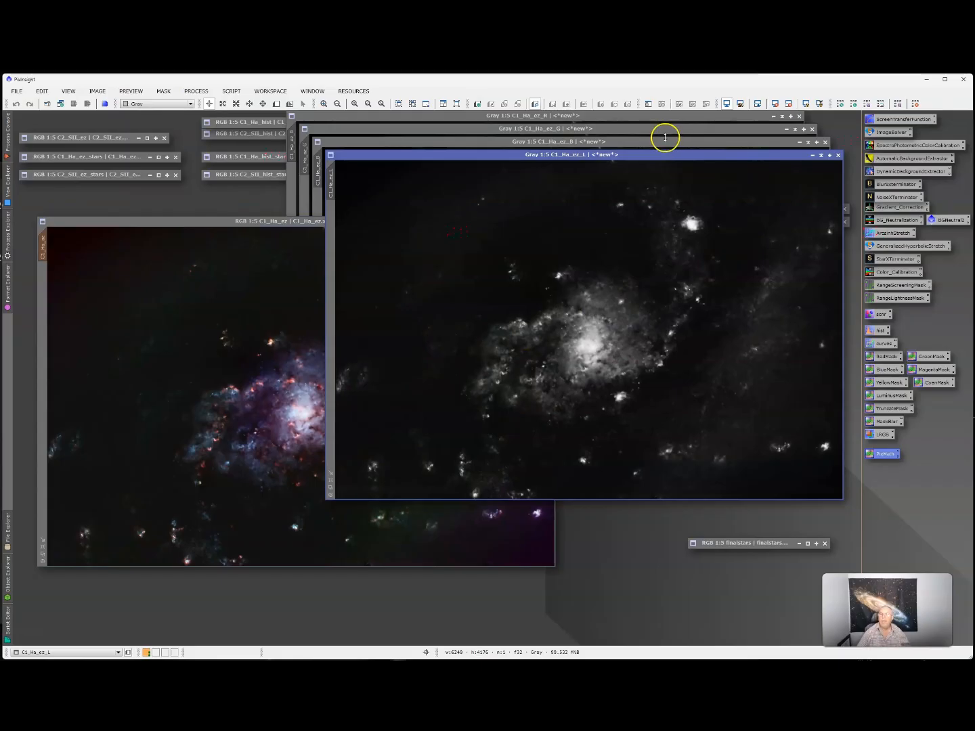
click(198, 221)
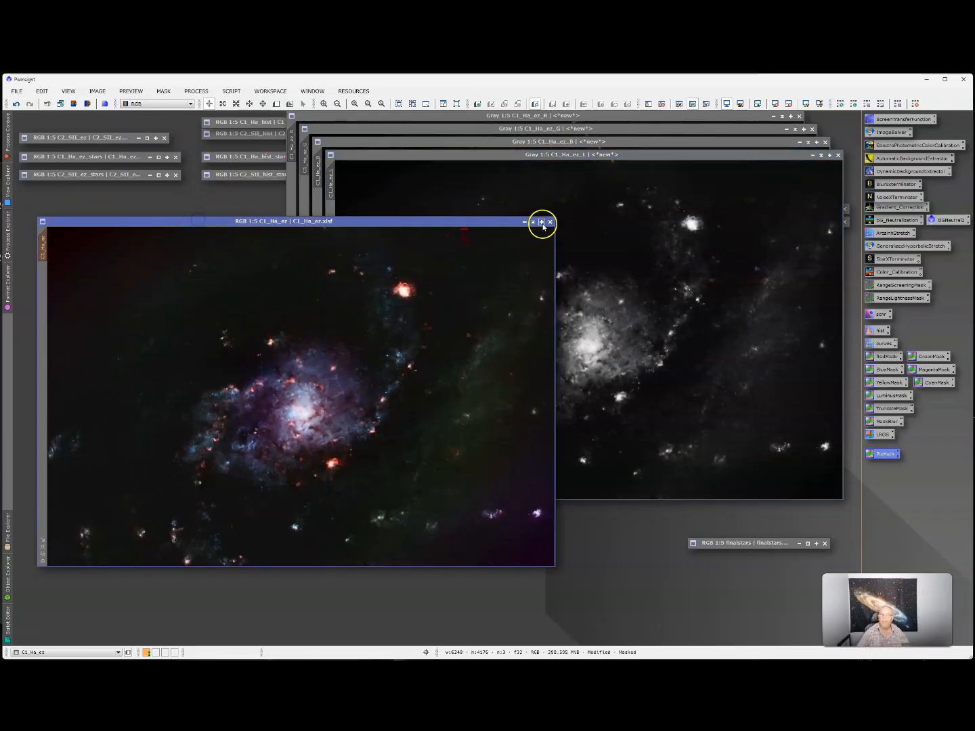
click(534, 223)
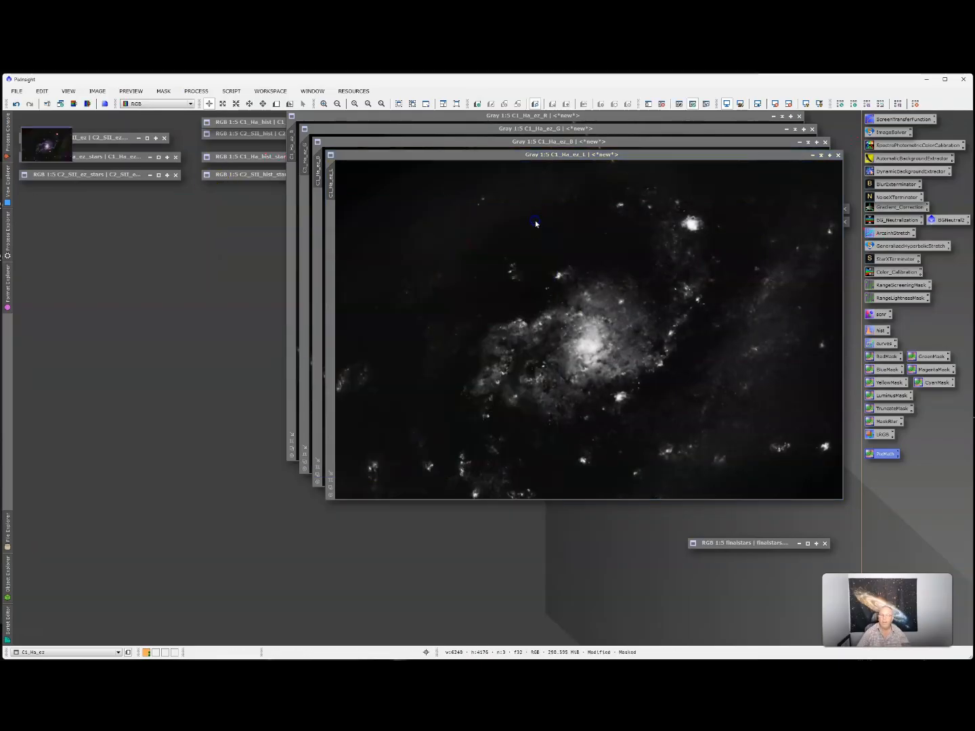
- Restore C2_SII_ez and move it slightly left
double_click(92, 138)
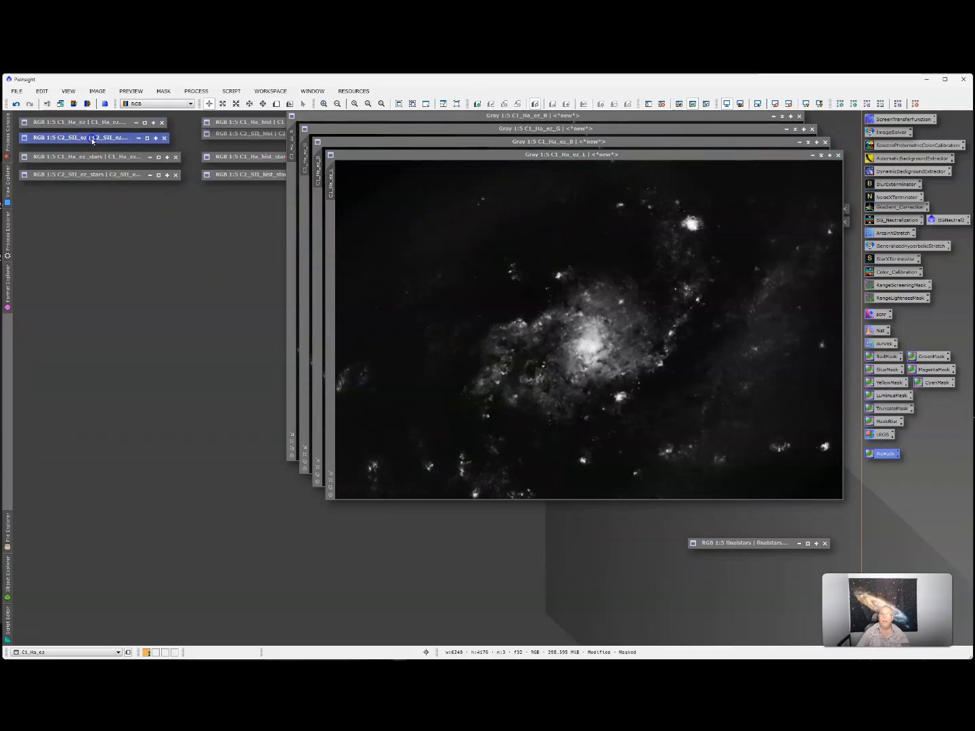
drag(283, 232, 244, 228)
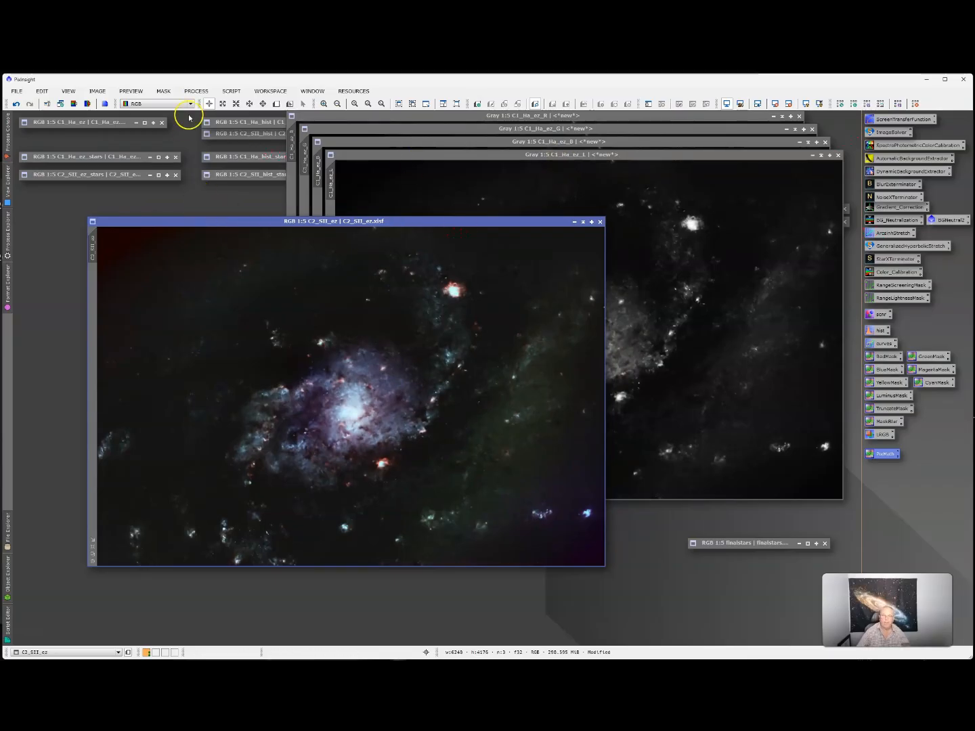
click(95, 92)
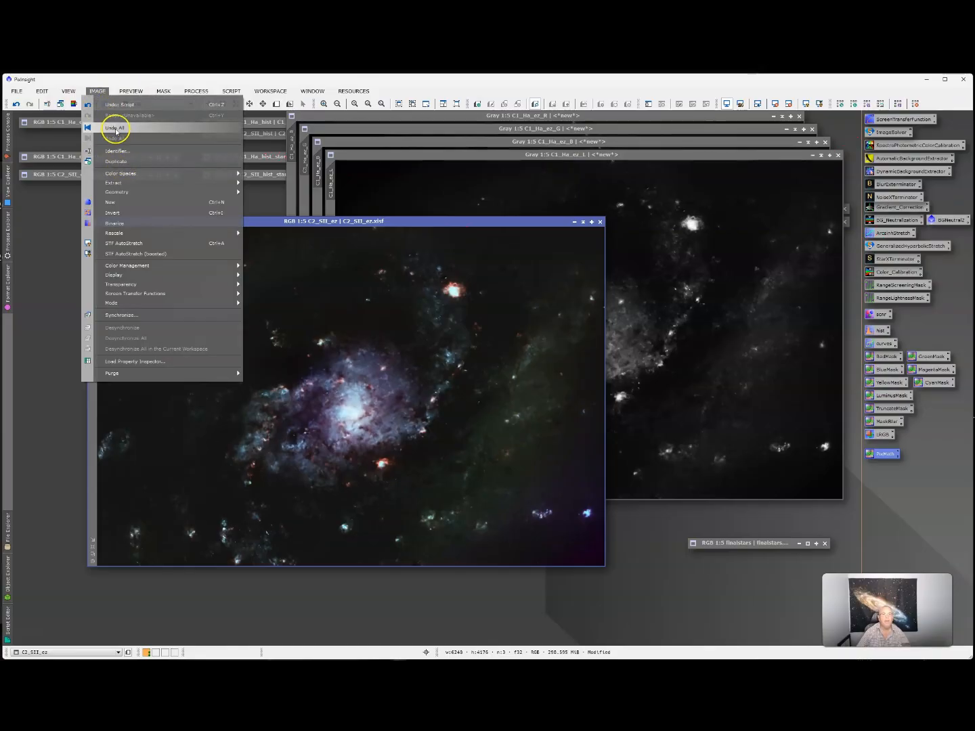
- Split C2_SII_ez into R, G, B channels, iconize the colour original and move C2_SII_ez_B left
mouse_move(119, 183)
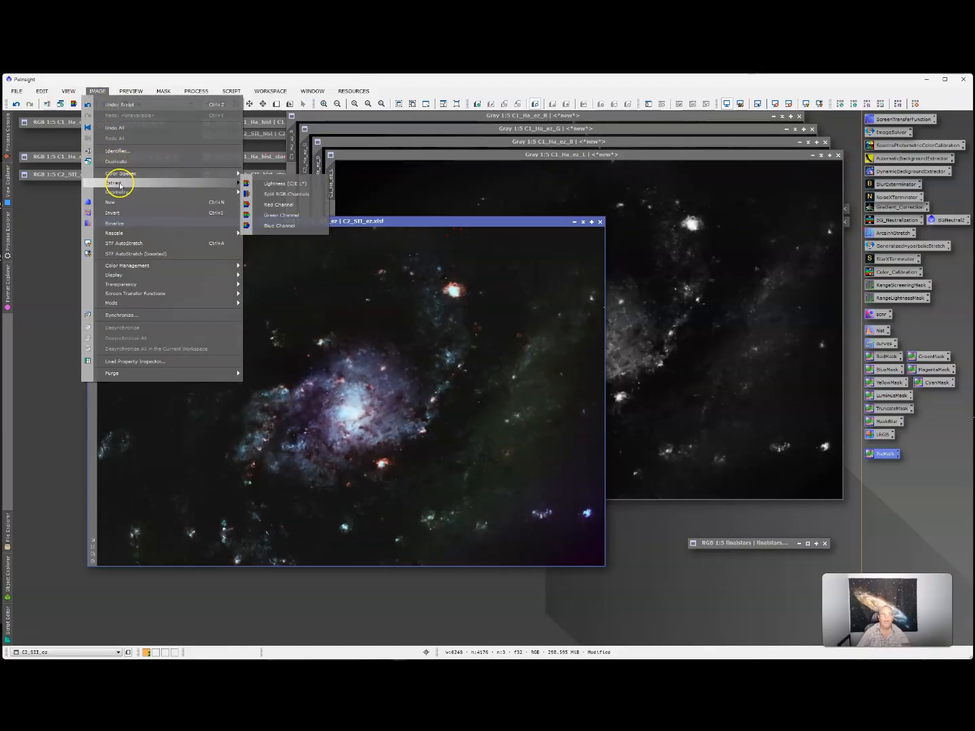
click(290, 198)
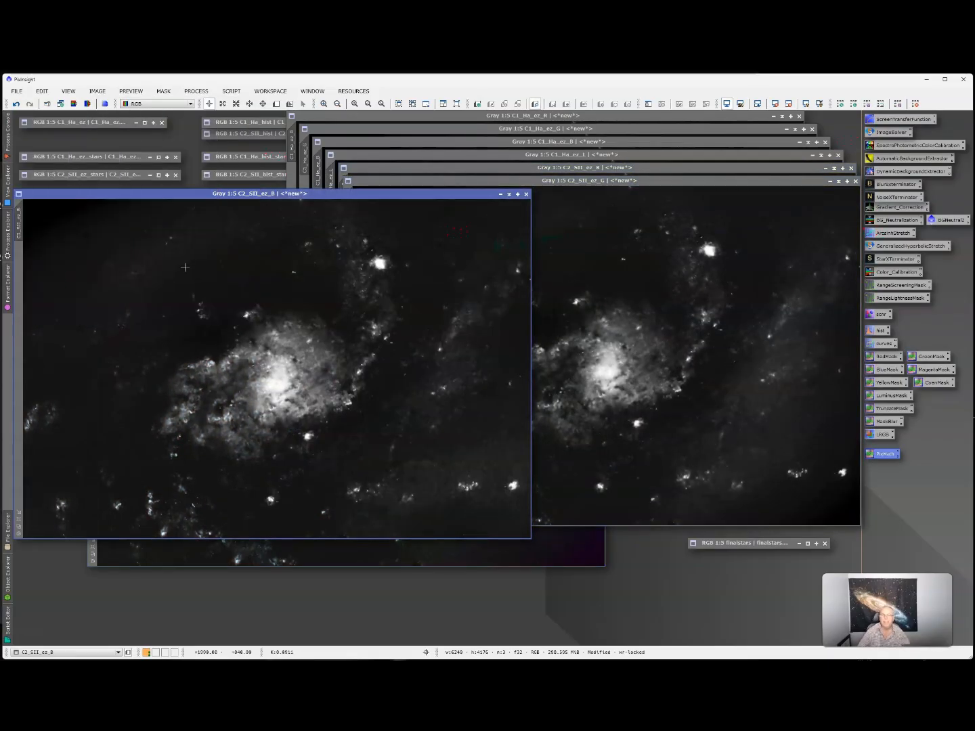
drag(319, 195, 649, 277)
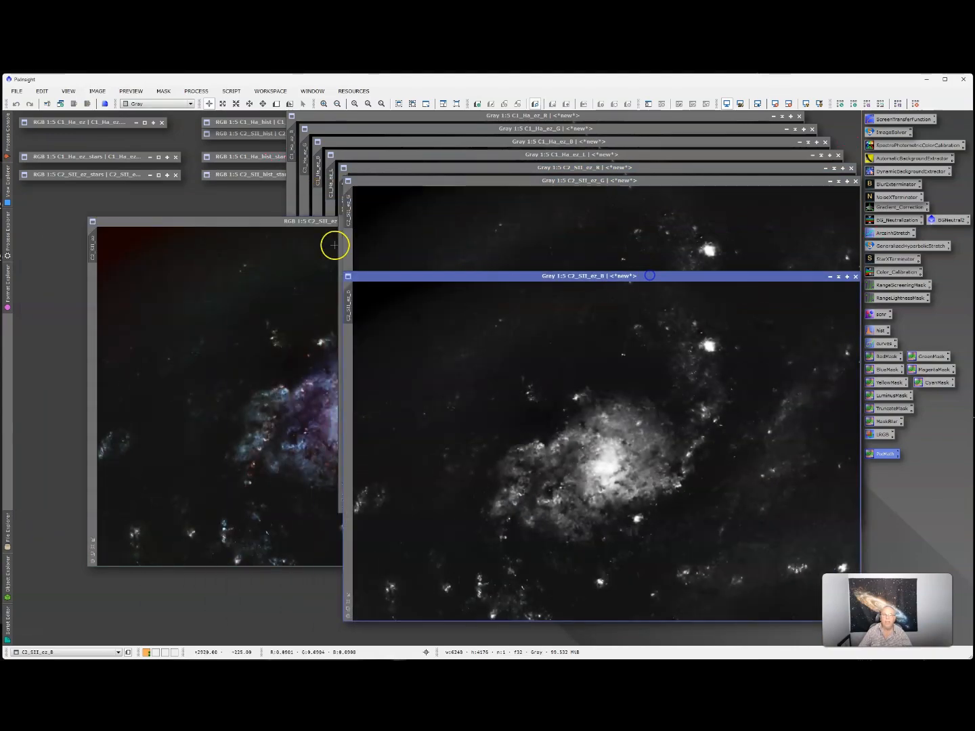
click(241, 221)
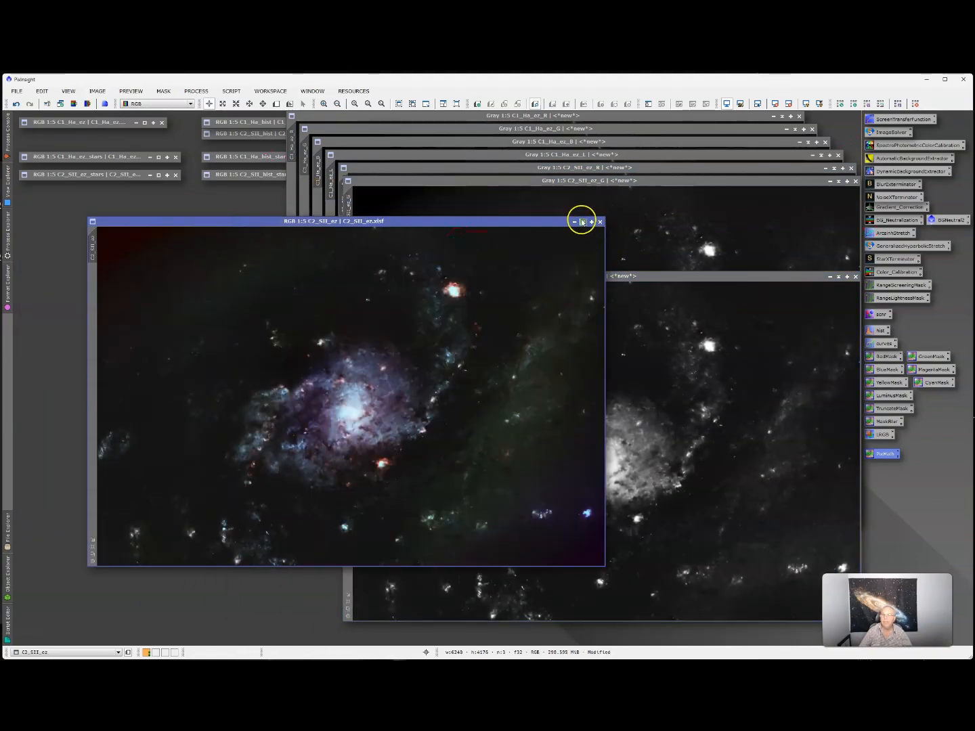
click(575, 222)
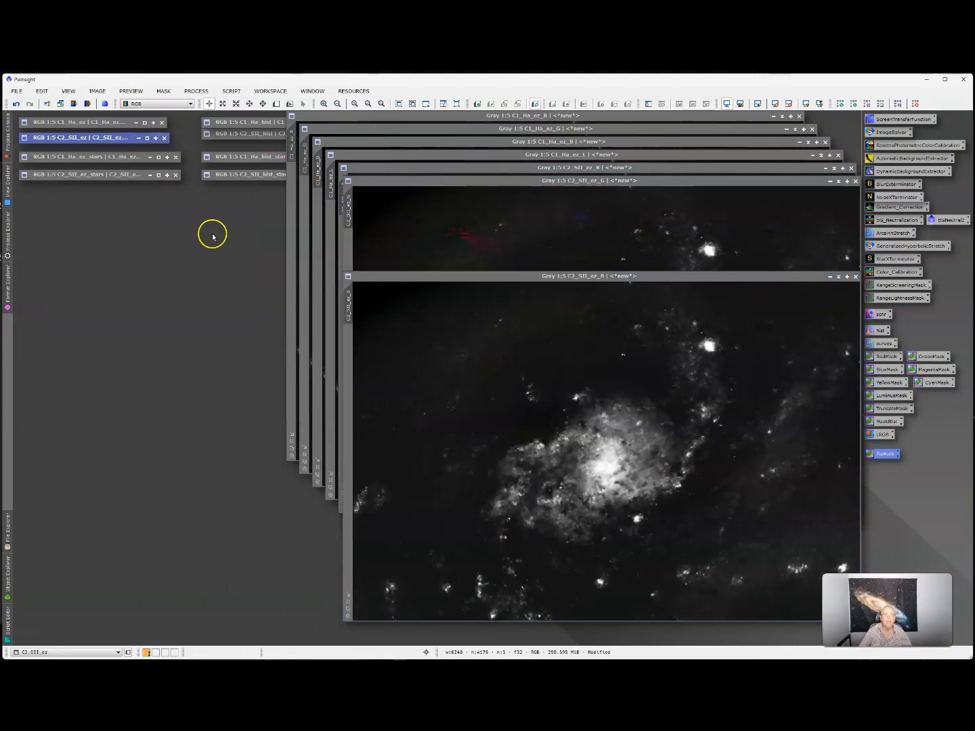
click(684, 277)
drag(684, 277, 379, 246)
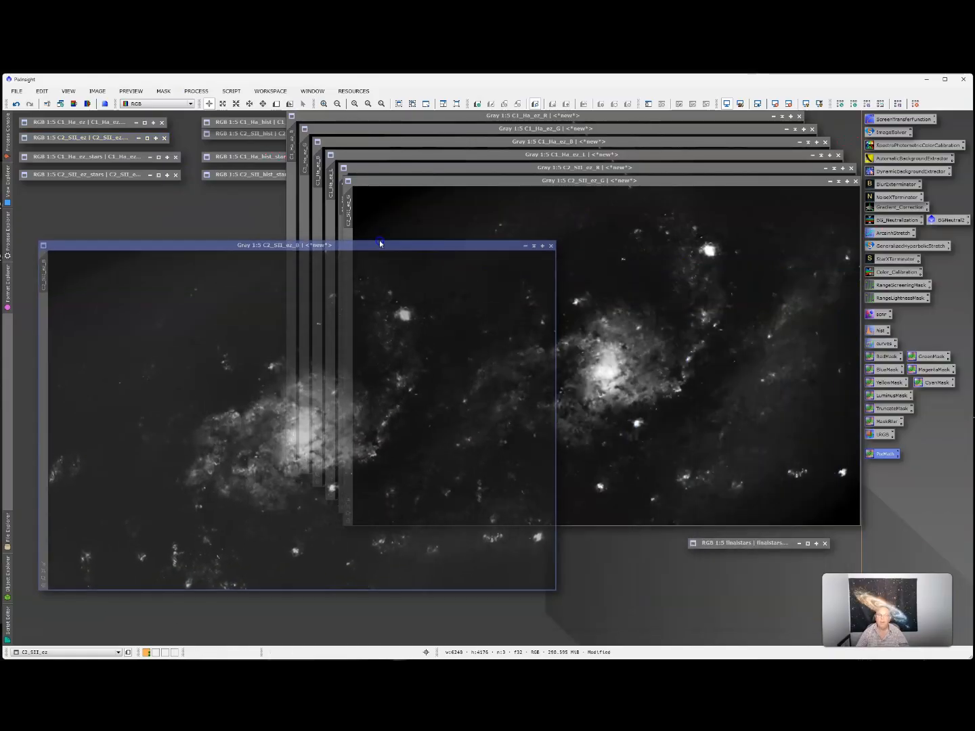
- Place C1_Ha_ez_B beside C2_SII_ez_B, iconize it, and nudge C2_SII_ez_G down-left
click(509, 142)
drag(491, 144, 563, 245)
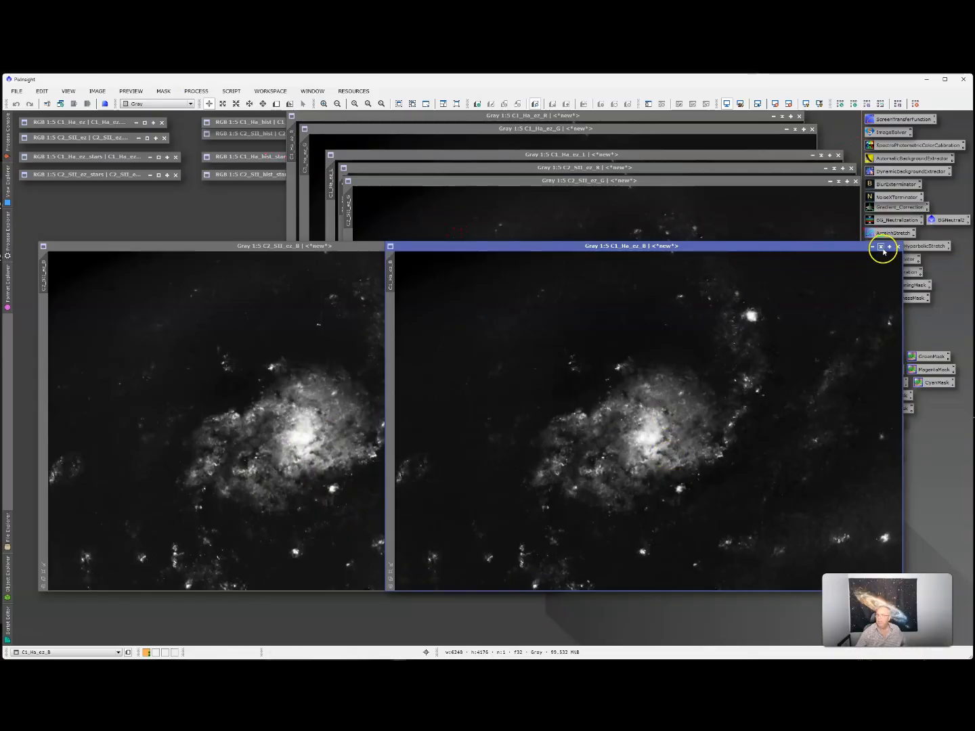
click(881, 246)
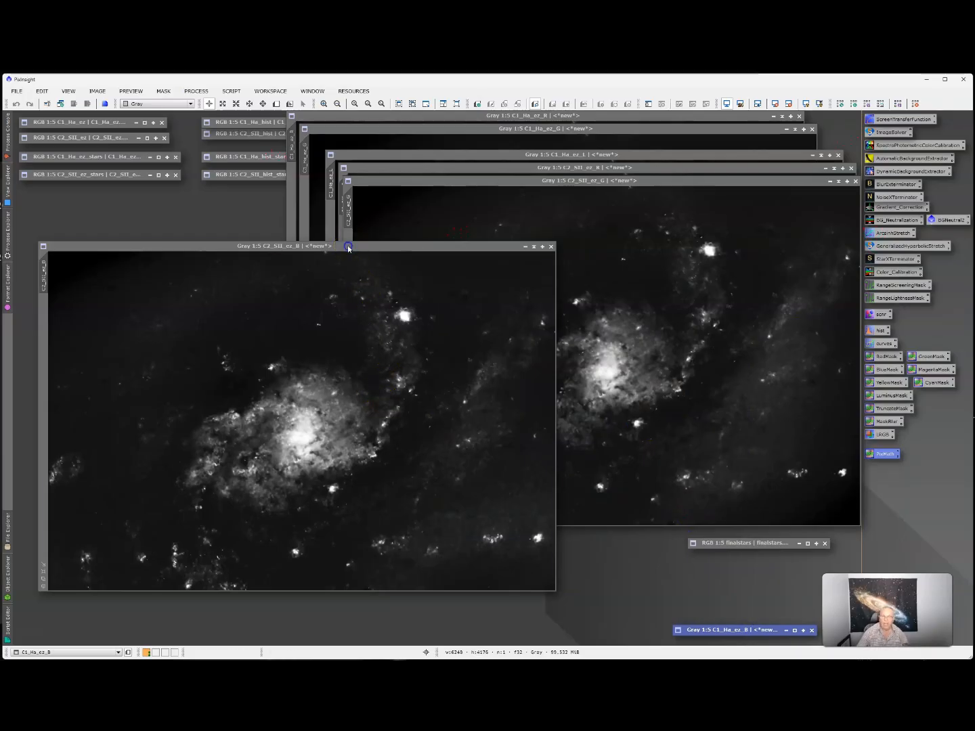
click(349, 247)
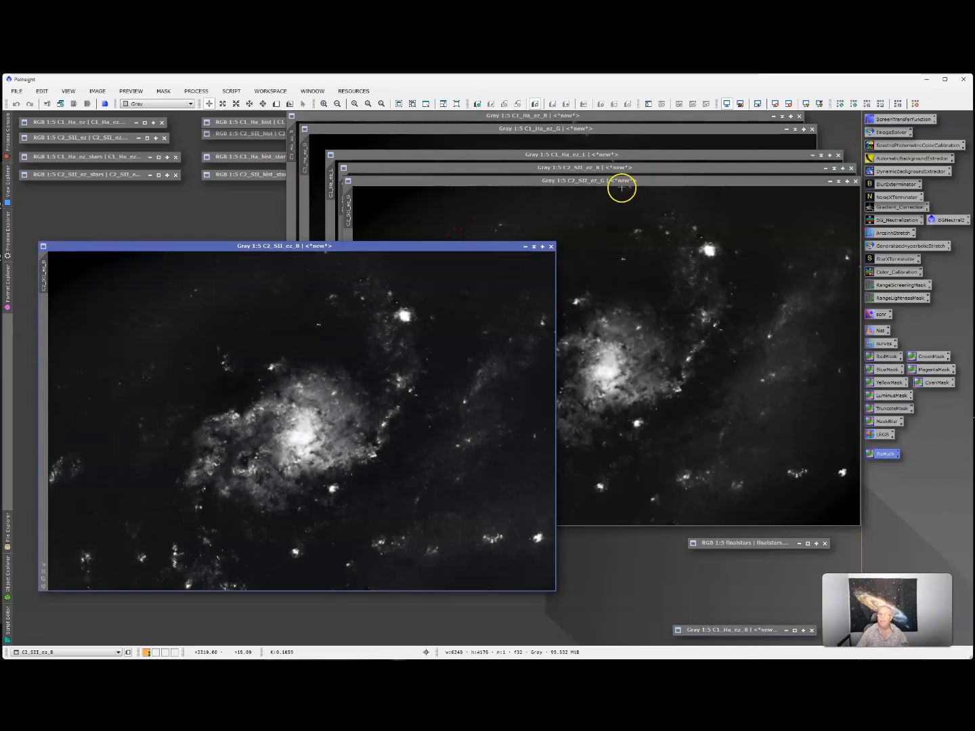
click(585, 182)
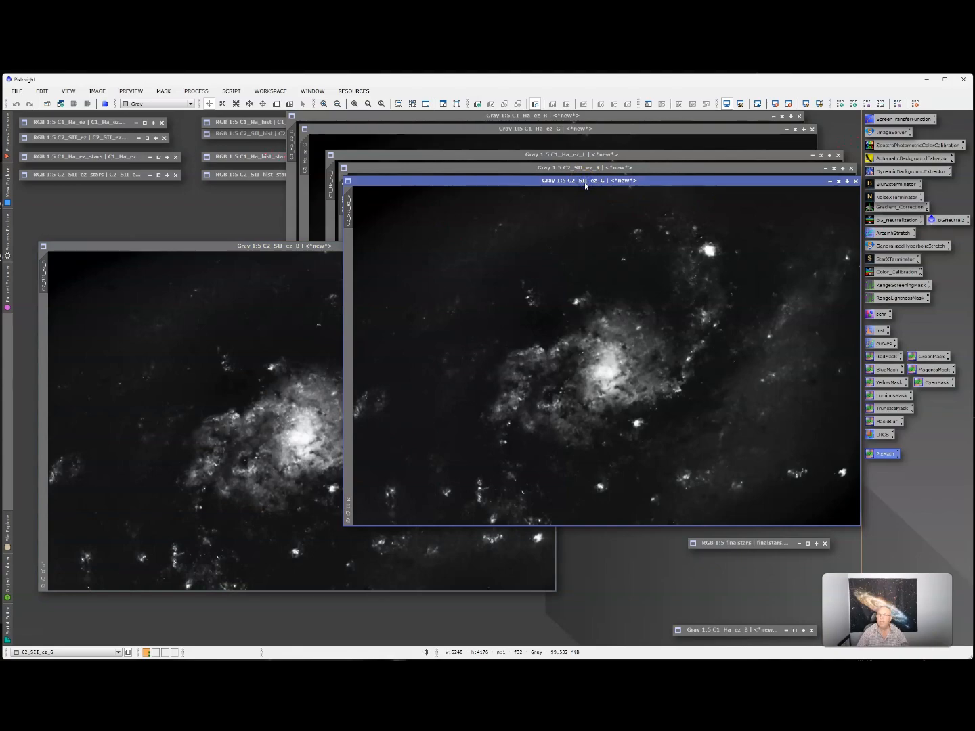
drag(584, 182, 571, 205)
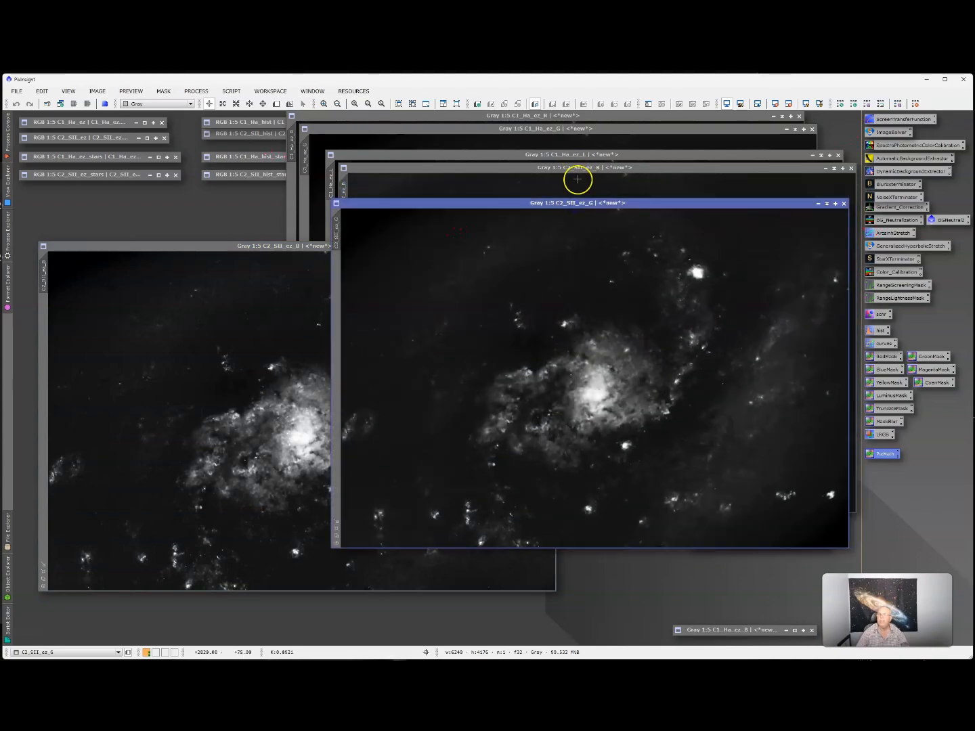
- Iconize C1_Ha_ez_L, C2_SII_ez_R and C1_Ha_ez_G and park their icons aside
click(568, 159)
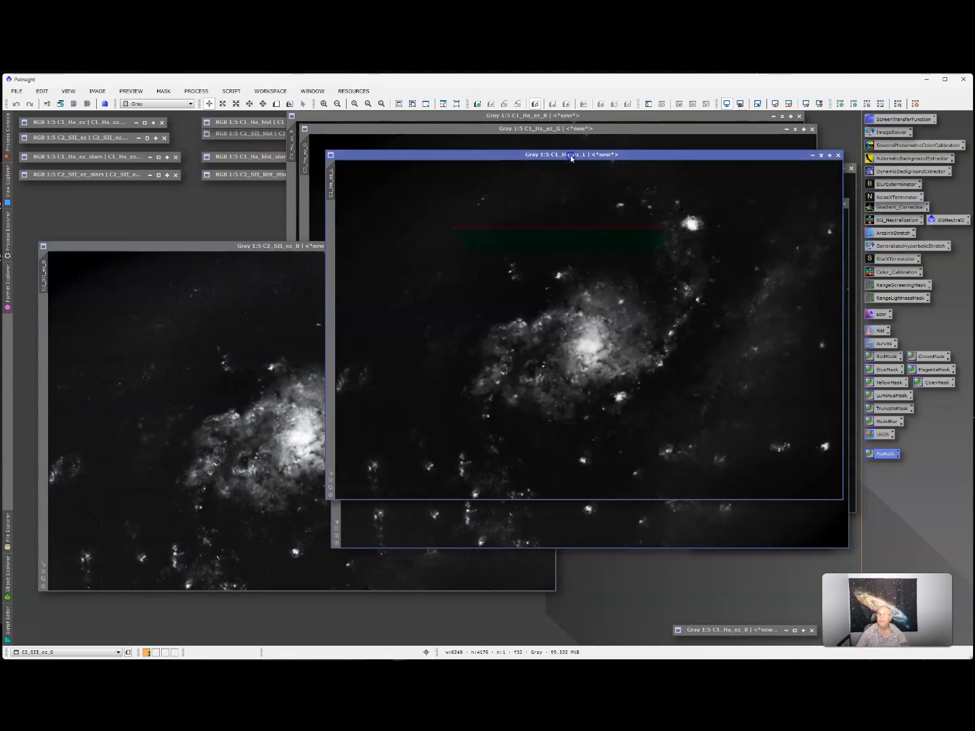
click(820, 156)
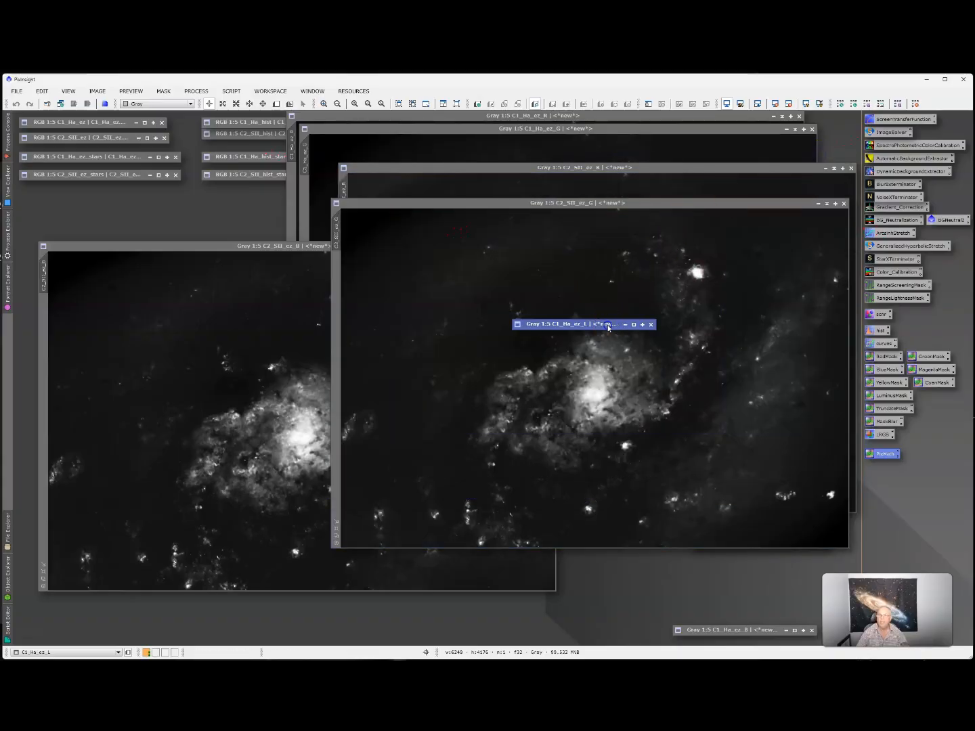
drag(610, 322, 115, 214)
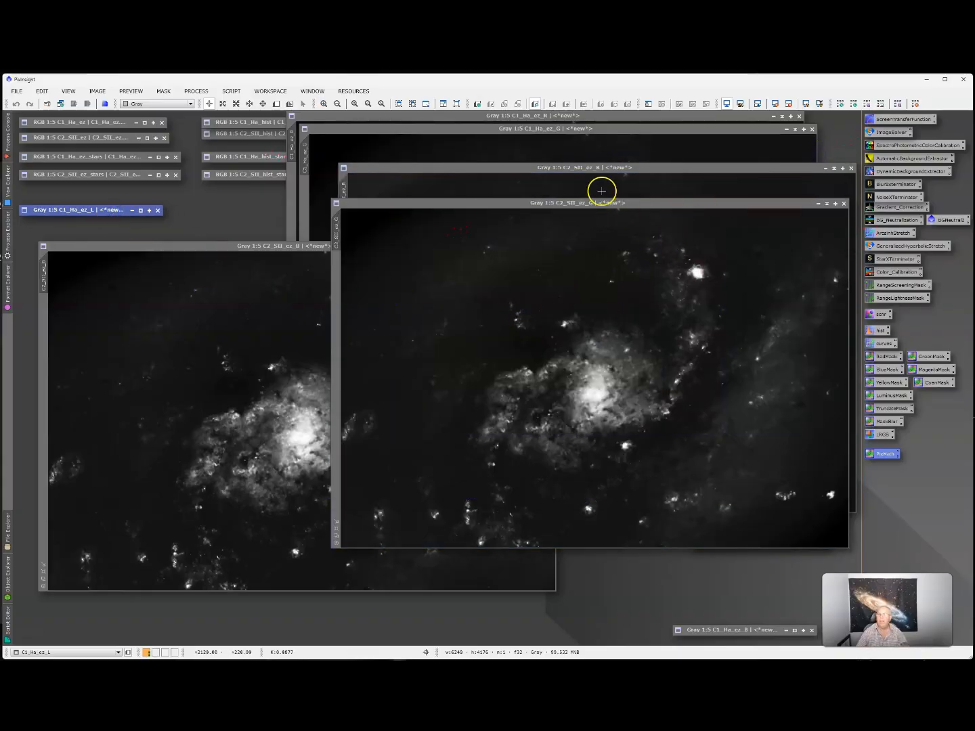
click(572, 168)
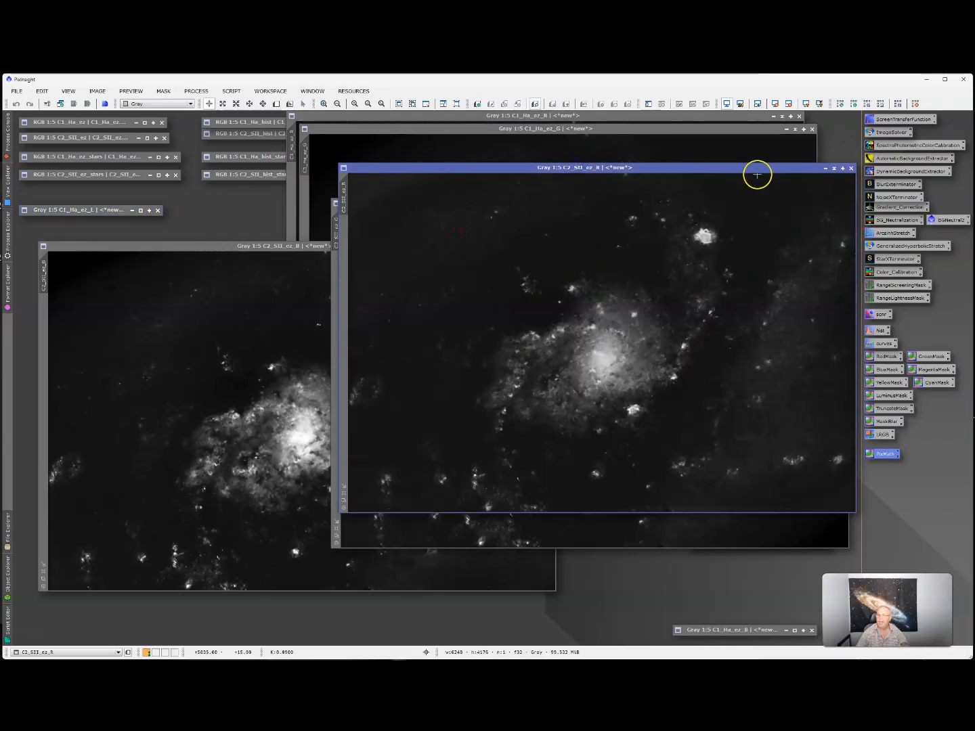
click(834, 168)
drag(611, 344, 753, 616)
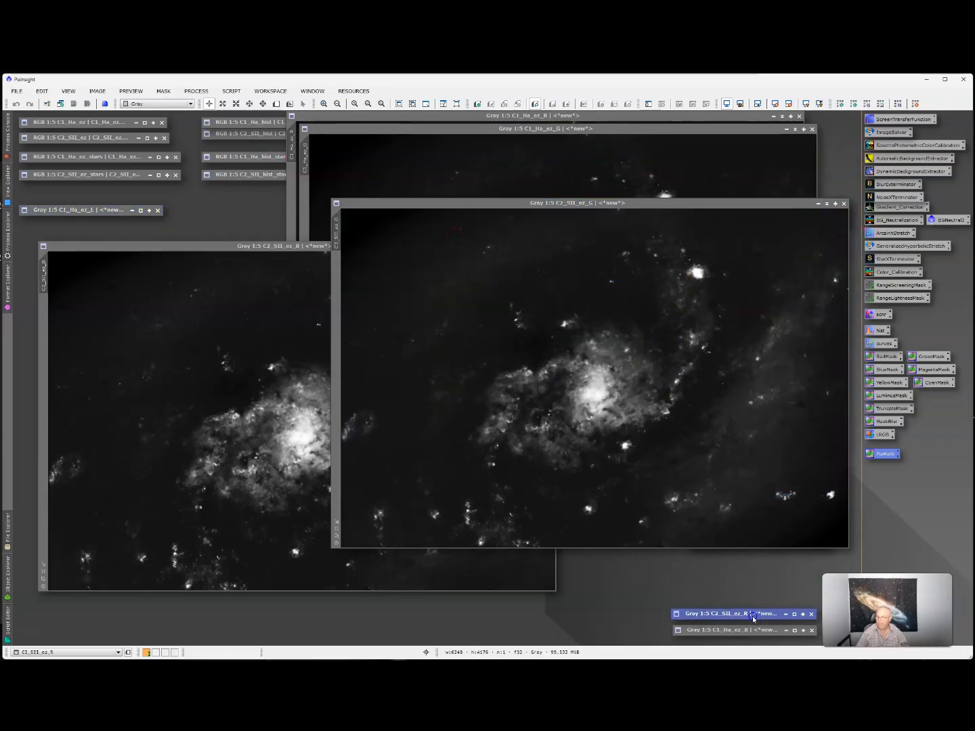
click(601, 129)
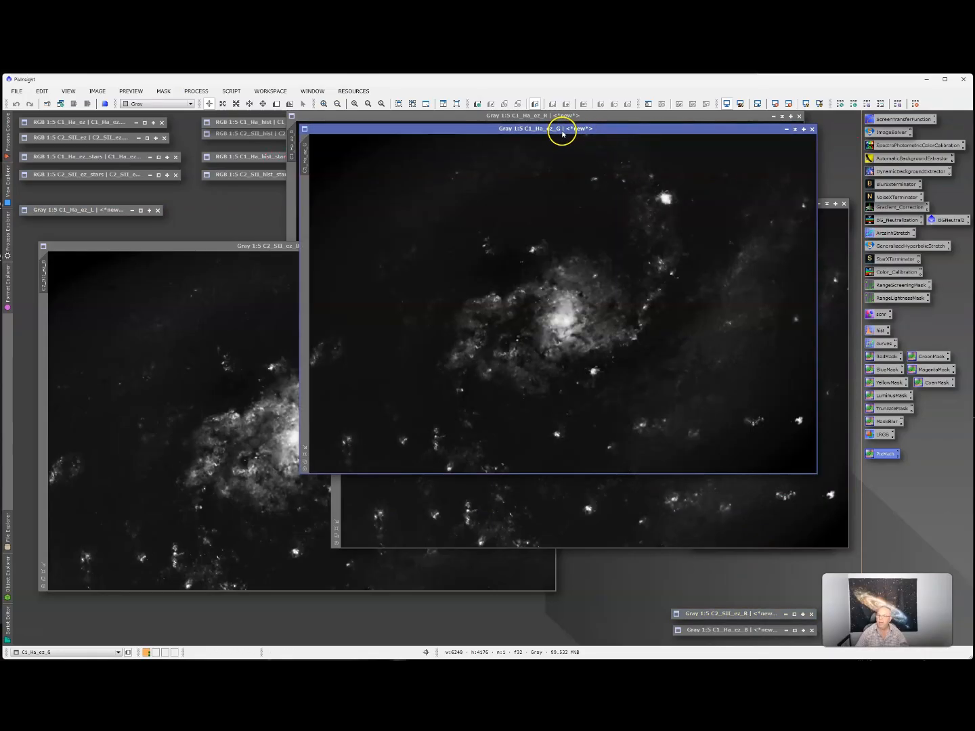
click(795, 129)
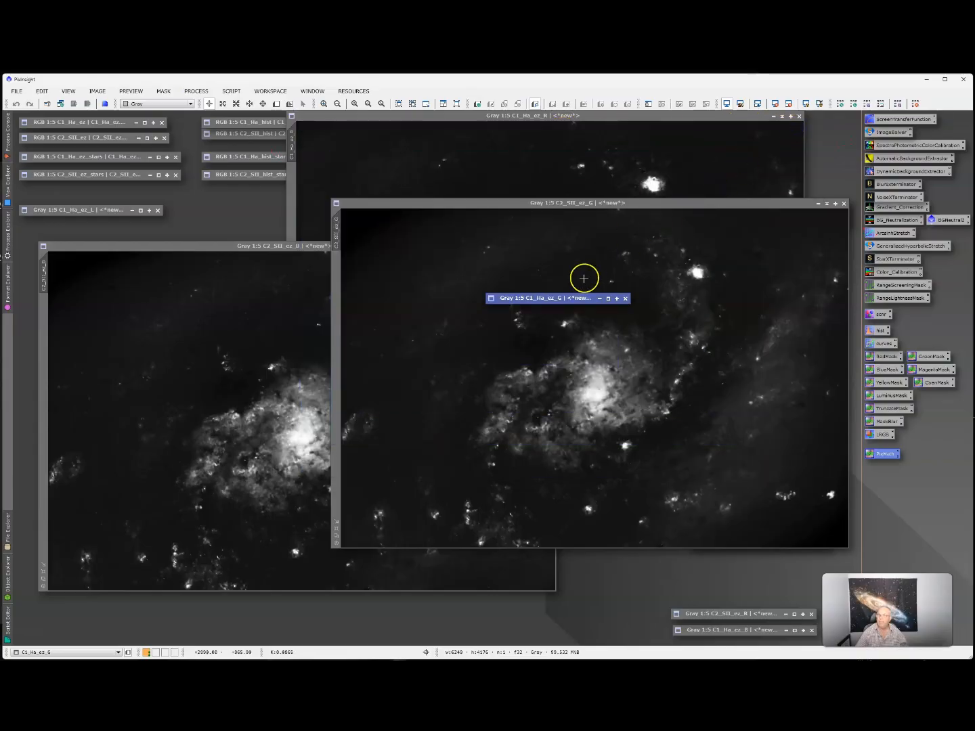
drag(570, 300, 755, 599)
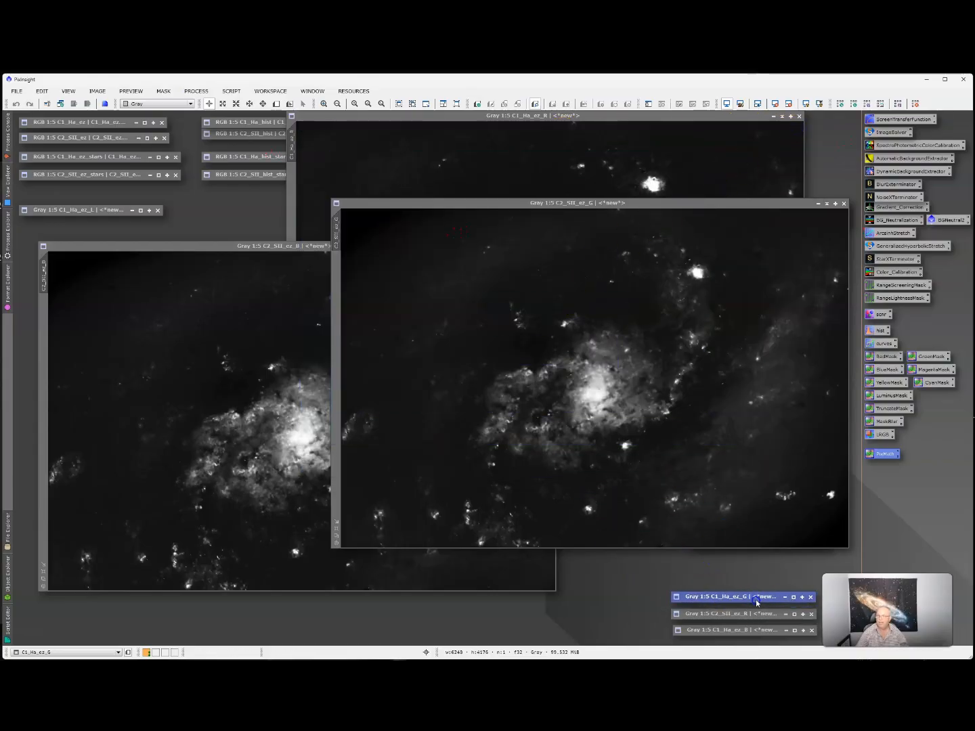
- Cycle through C1_Ha_ez_R and C2_SII_ez_G, ending with C2_SII_ez_B in front
click(491, 116)
click(837, 298)
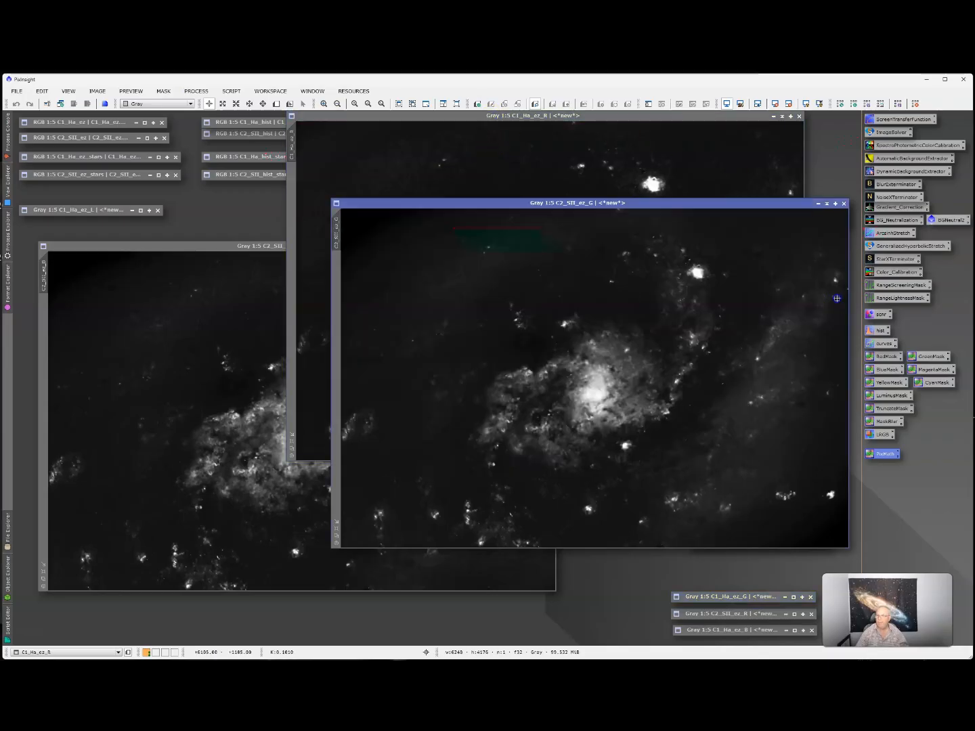
click(630, 203)
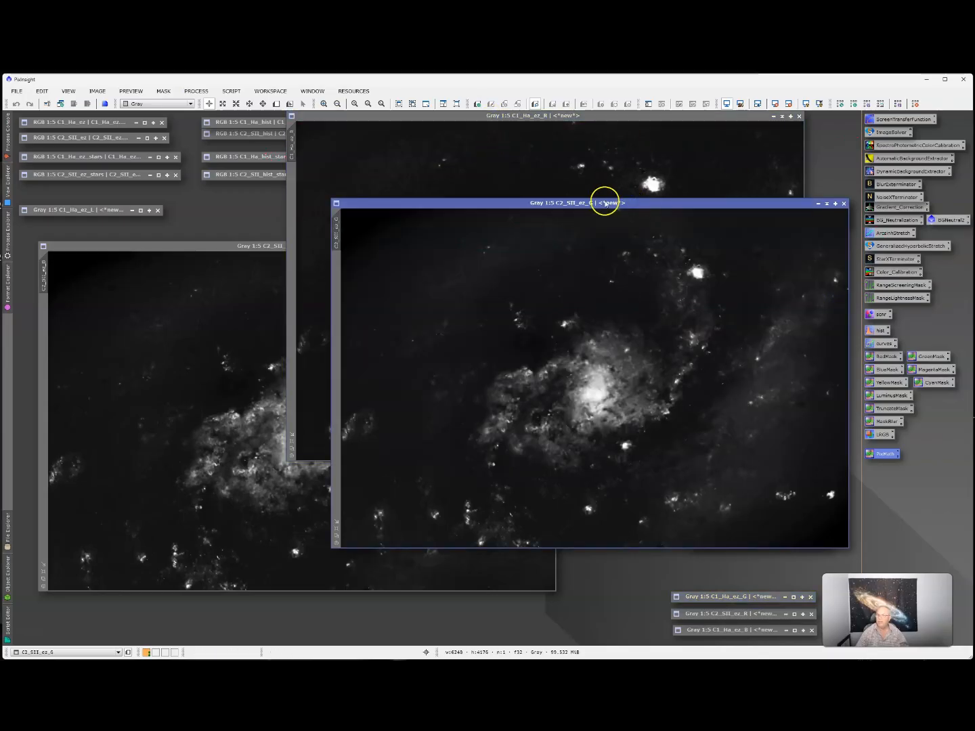
click(184, 247)
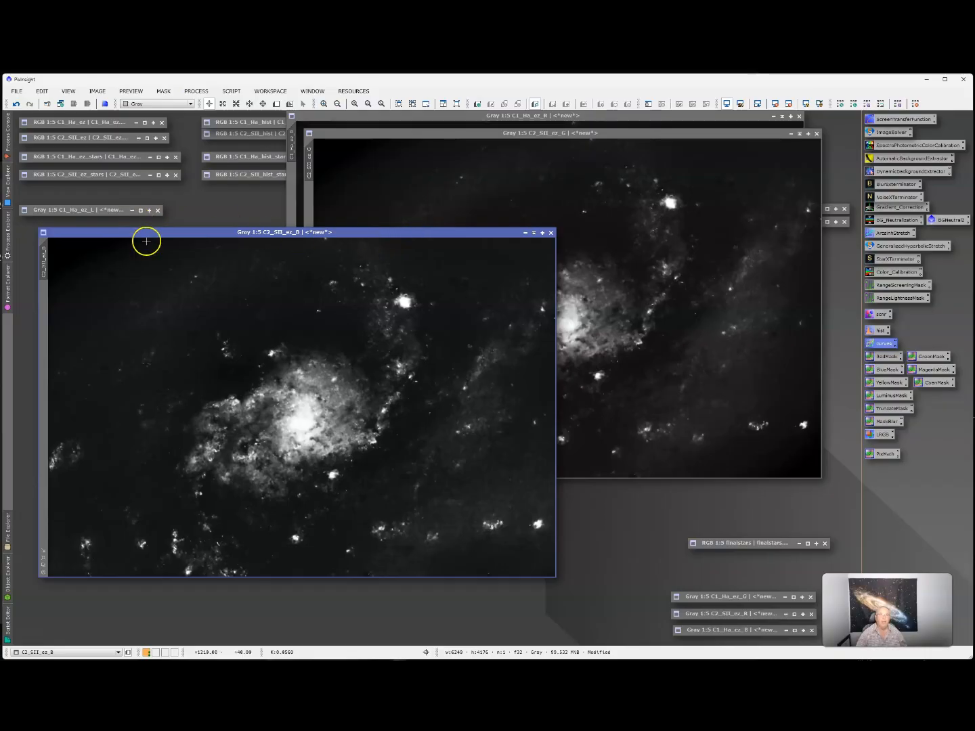
- Briefly reopen C1_Ha_ez_L, then iconize it again behind C2_SII_ez_B
double_click(101, 214)
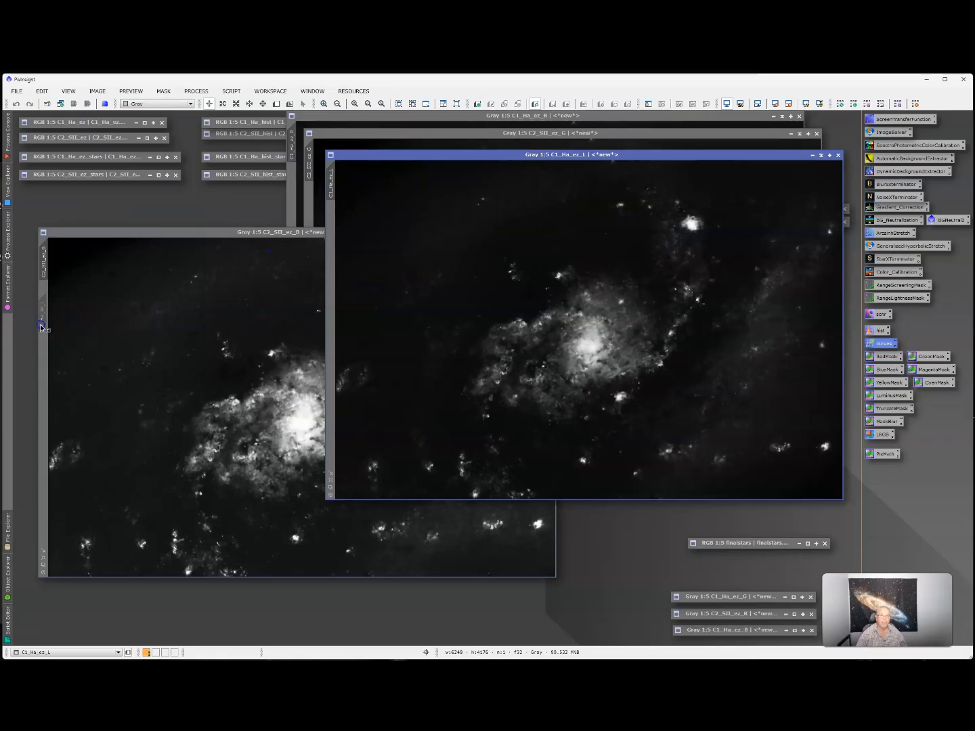
click(157, 235)
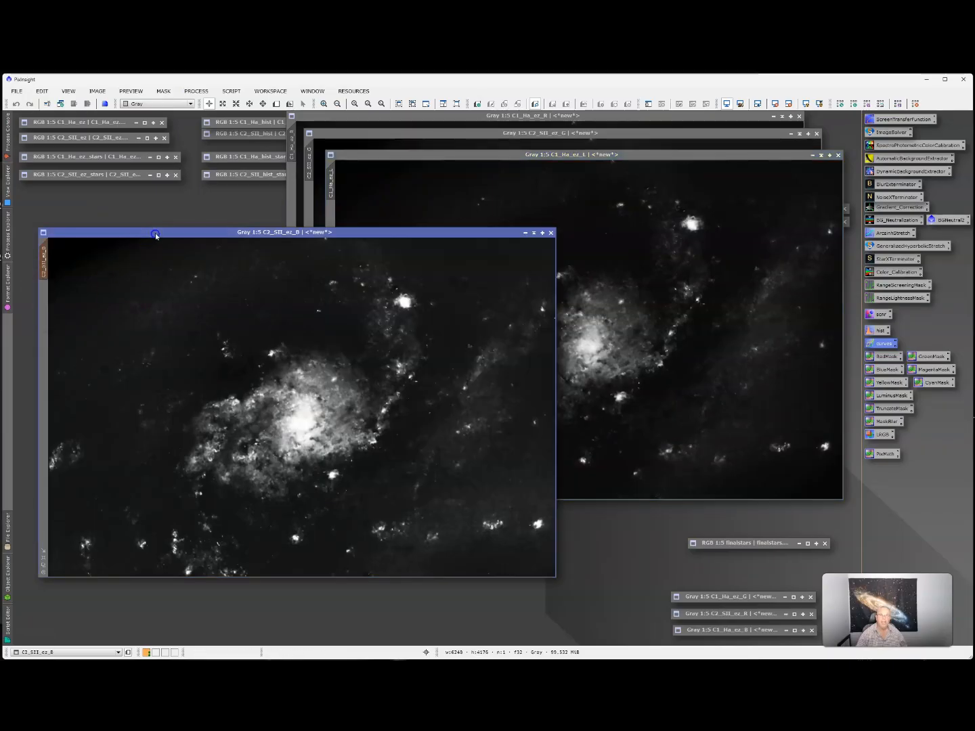
click(813, 156)
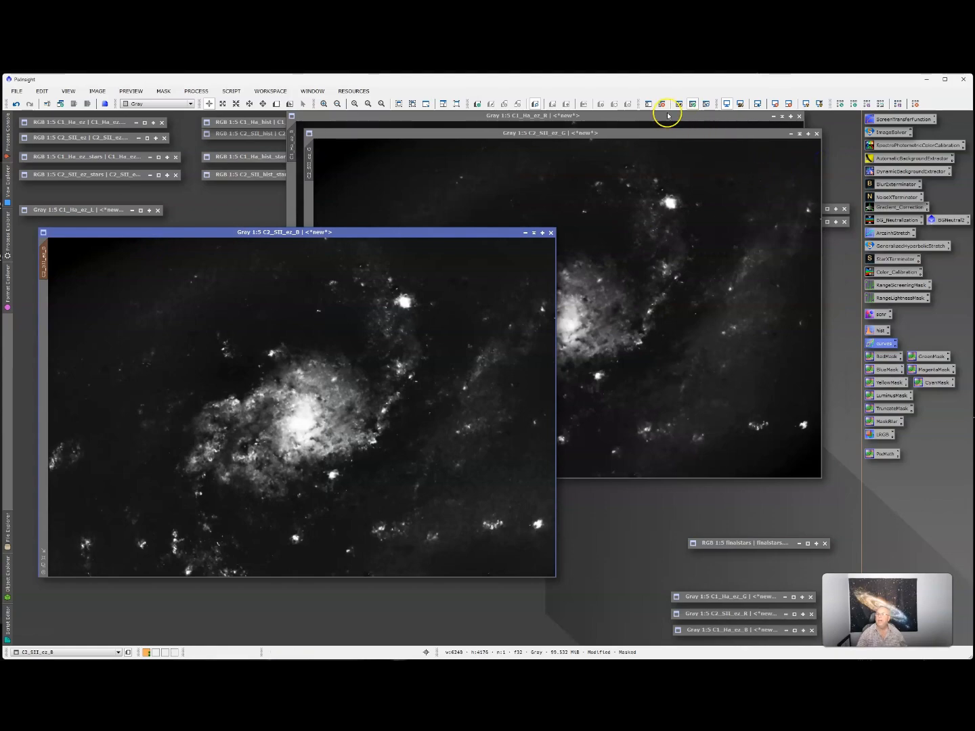
- Toggle the mask, live-preview a lifted curve midpoint on C2_SII_ez_B, then iconize C1_Ha_ez_R
click(706, 103)
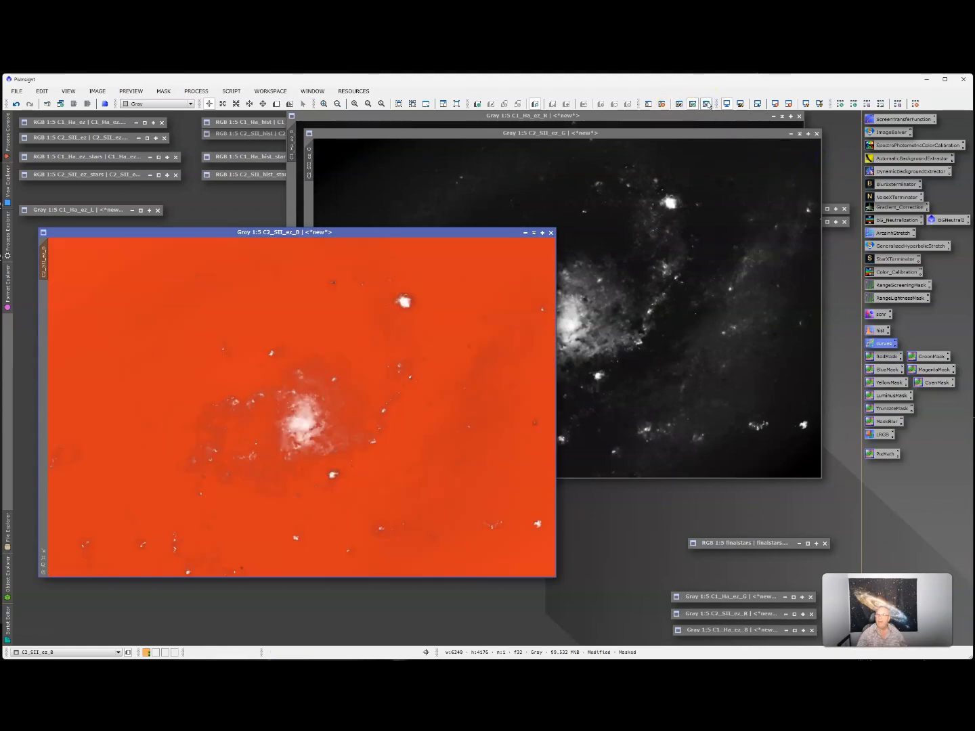
click(706, 104)
double_click(876, 345)
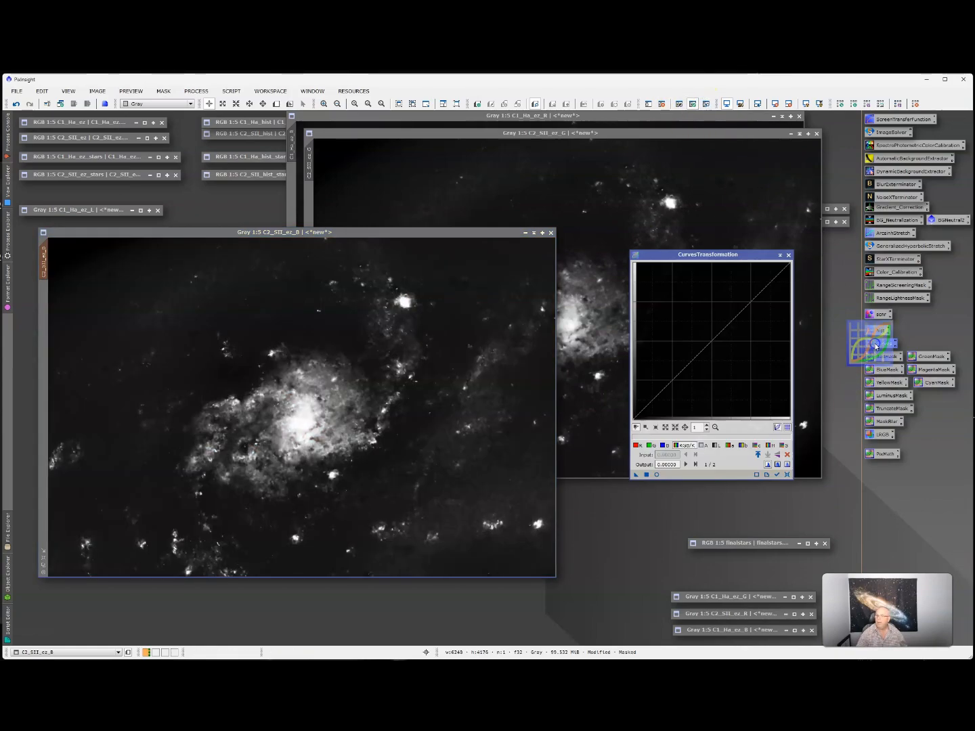
click(657, 475)
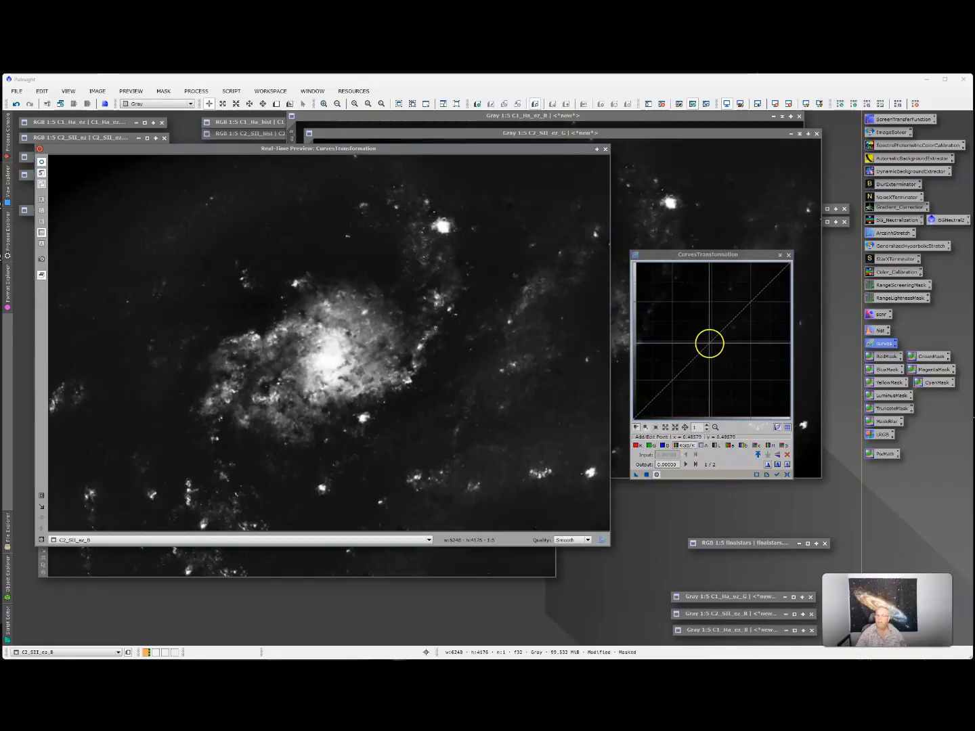
click(710, 336)
mouse_move(710, 336)
mouse_down()
mouse_move(706, 309)
mouse_move(711, 319)
mouse_up()
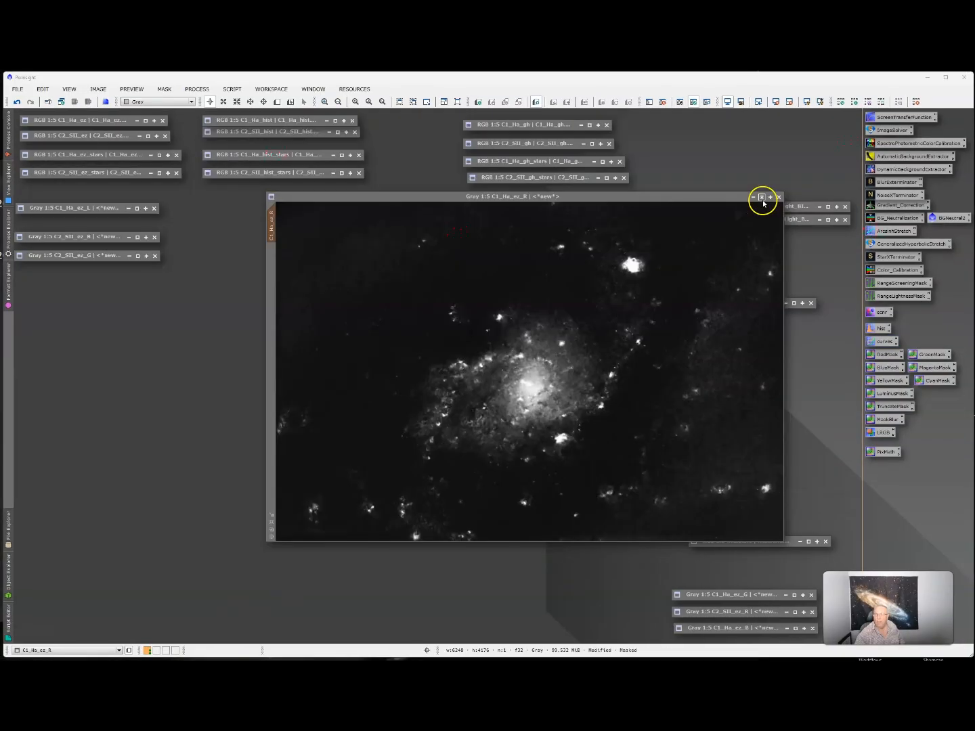
click(760, 198)
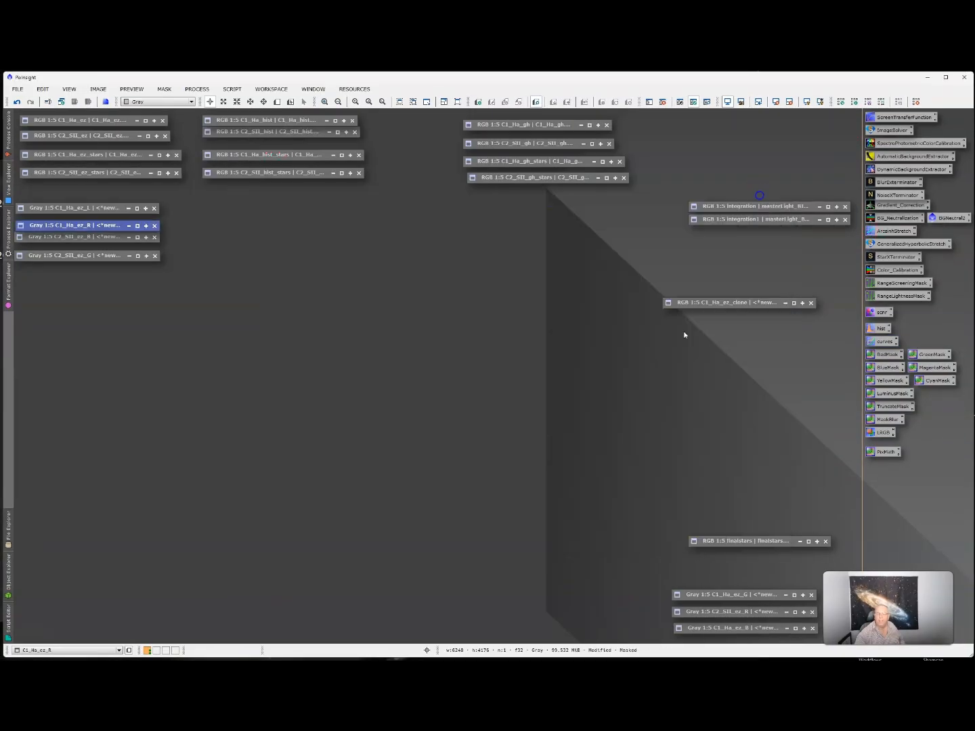
- Open LRGBCombination and move its panel toward the centre of the workspace
double_click(883, 434)
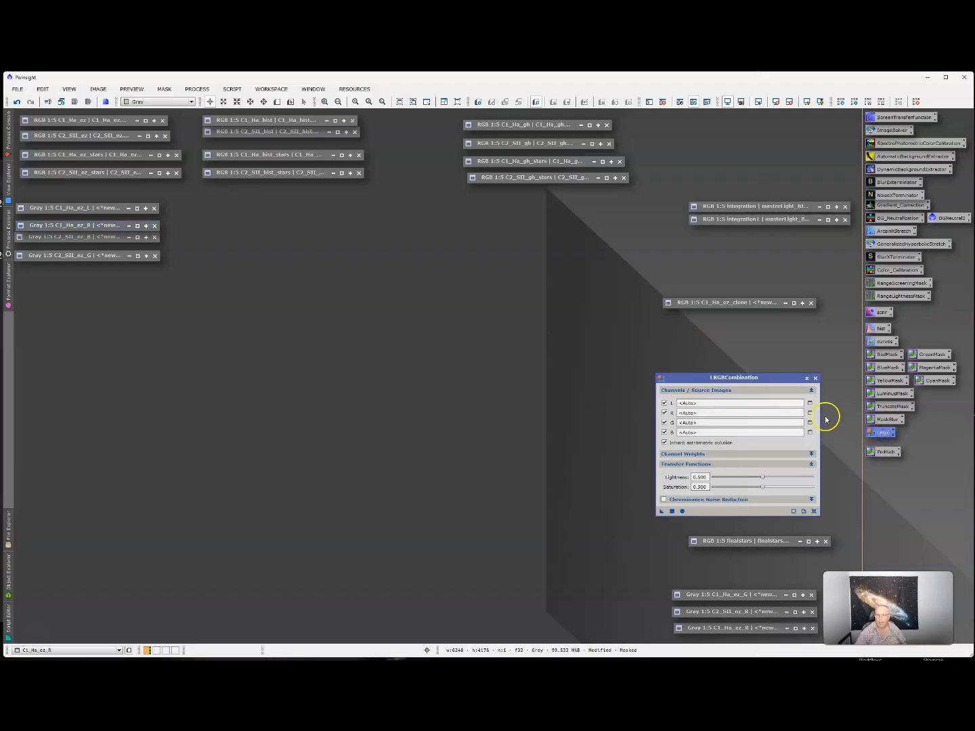
click(8, 231)
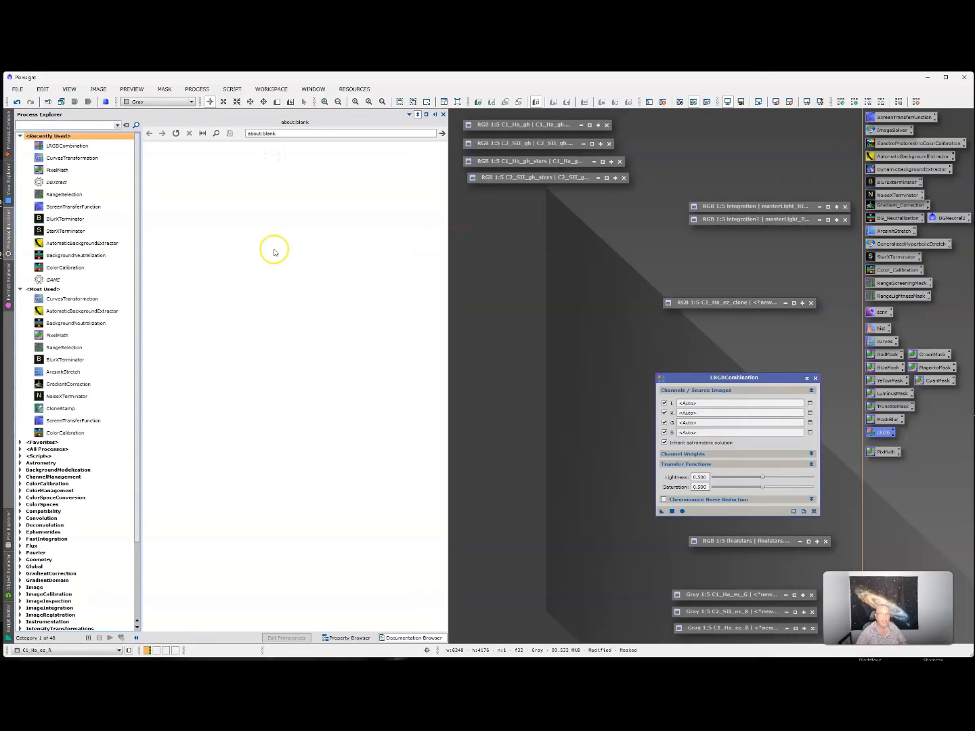
click(499, 258)
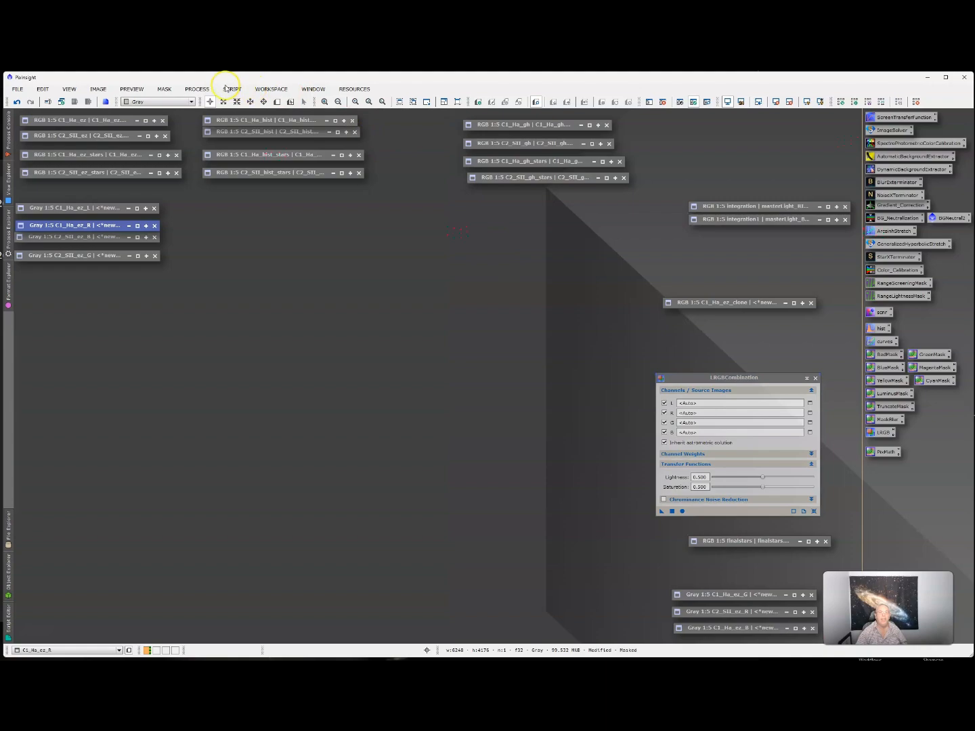
click(199, 90)
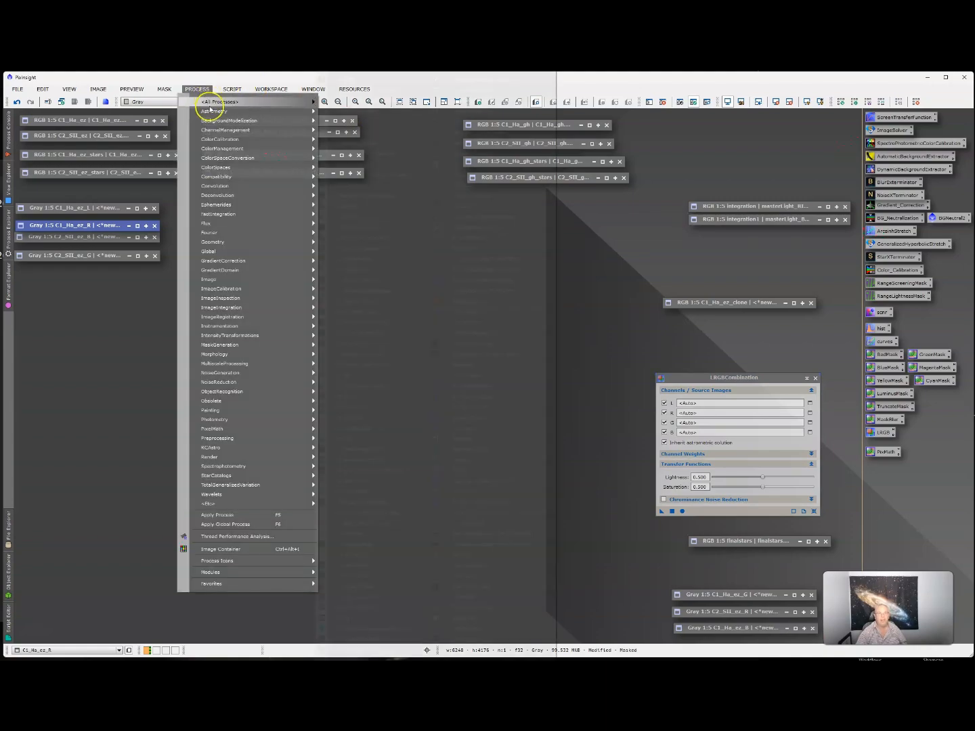
mouse_move(212, 103)
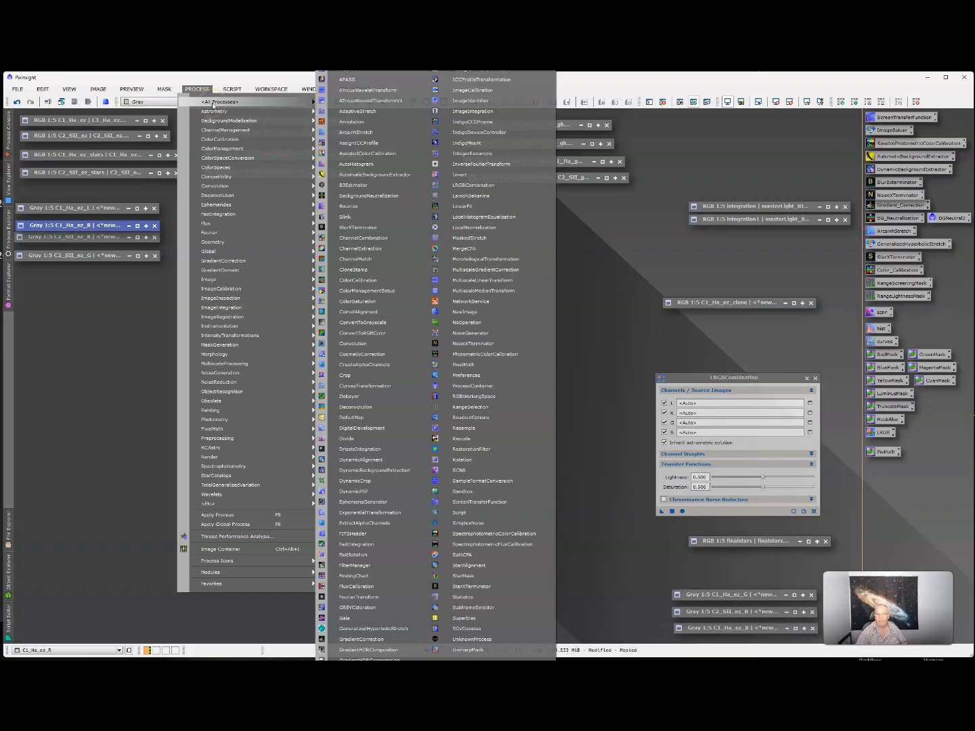
click(623, 350)
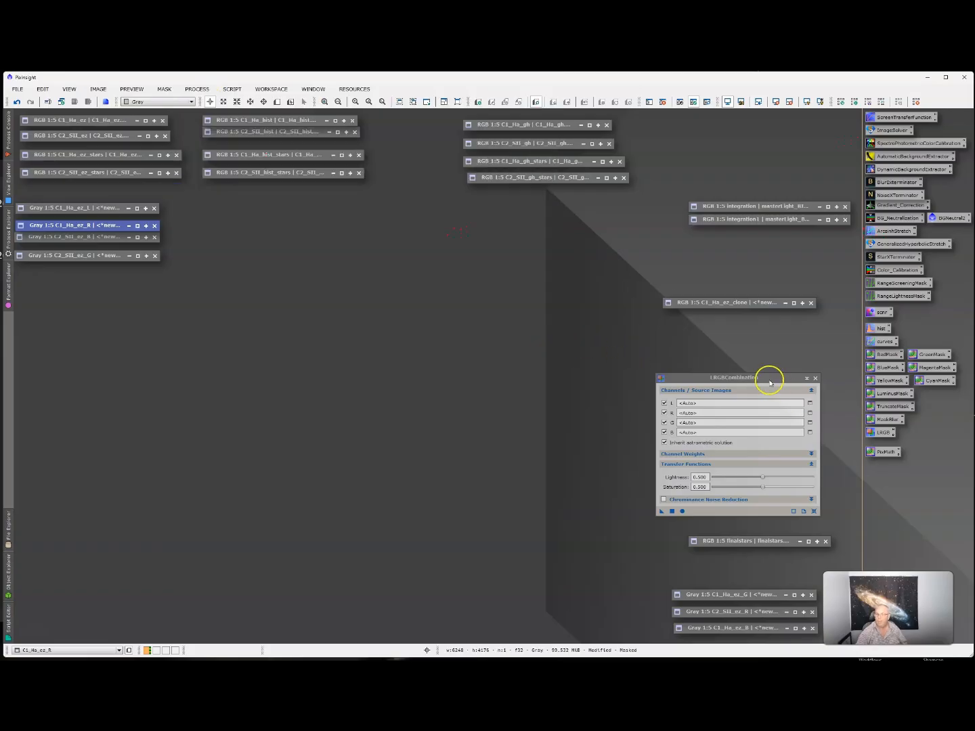
drag(769, 383, 568, 342)
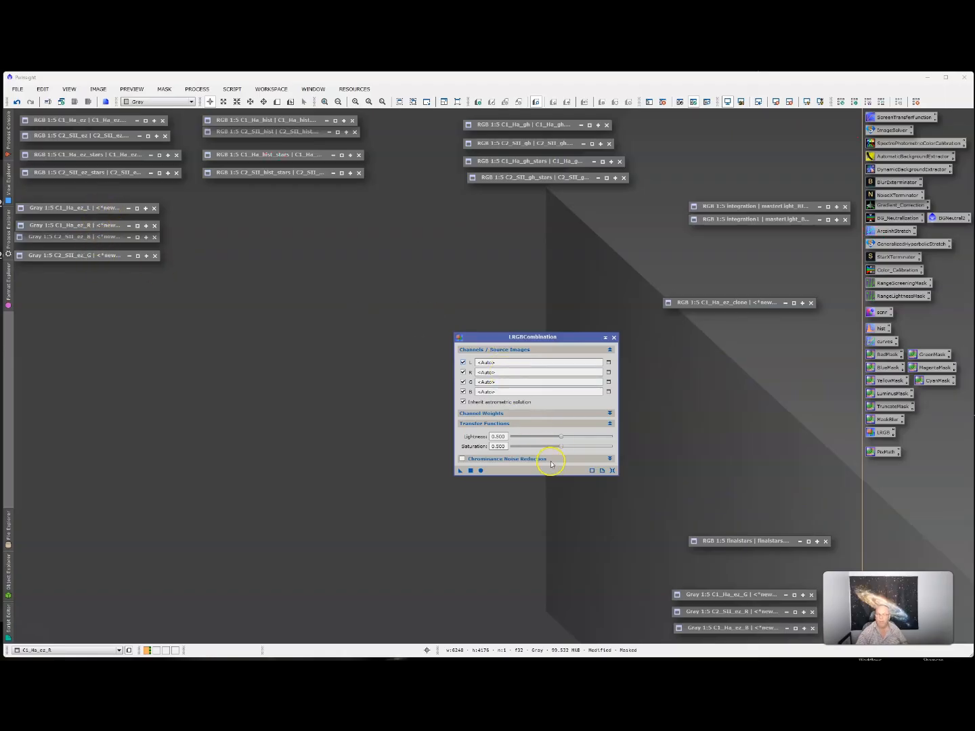
- Set C1_Ha_ez_L as the lightness source and C1_Ha_ez_R as the red source
click(609, 364)
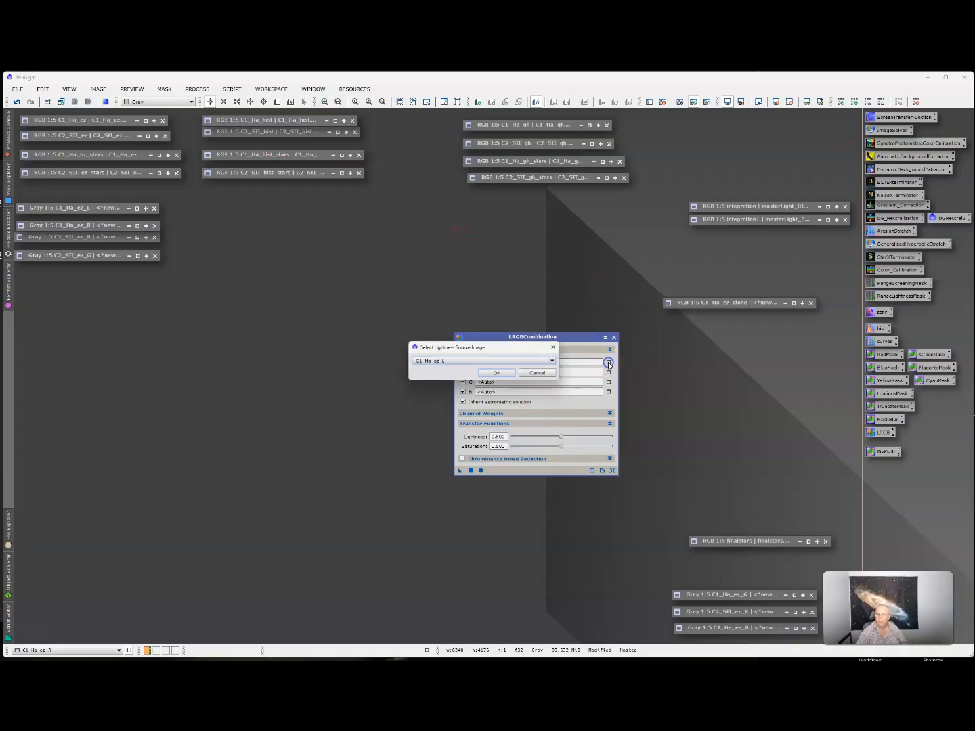
click(429, 361)
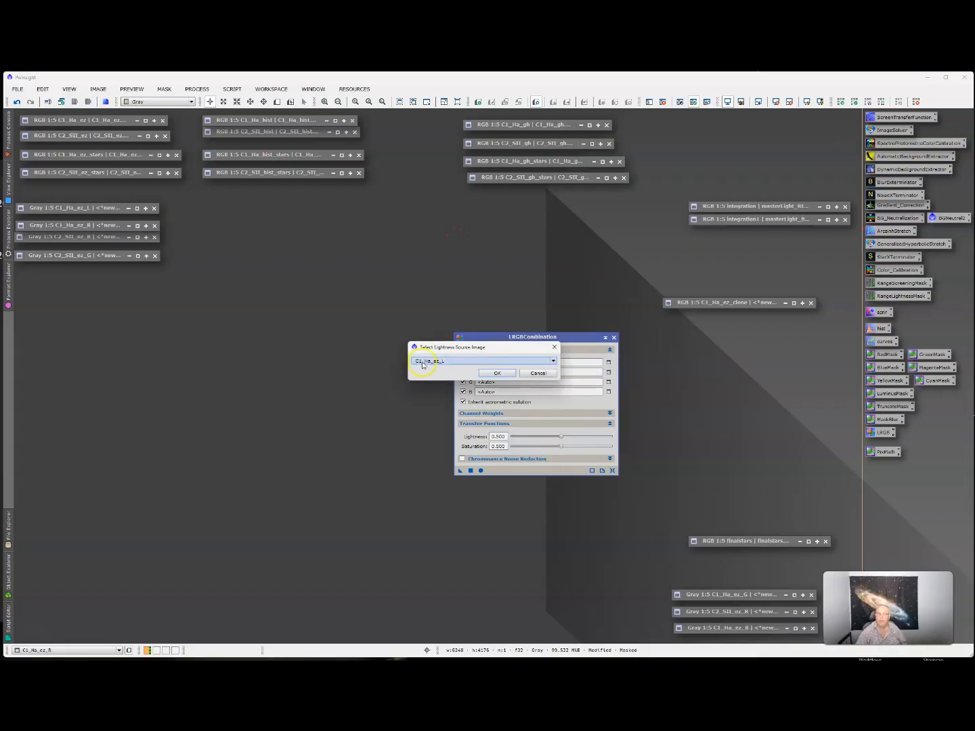
click(493, 372)
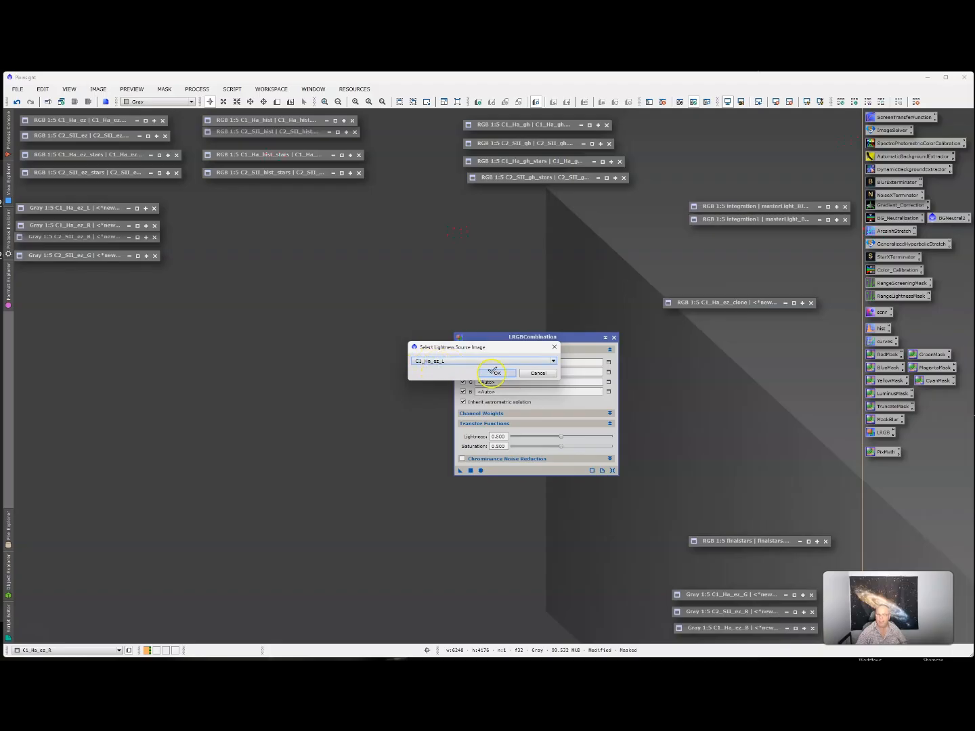
click(609, 373)
click(442, 360)
click(425, 363)
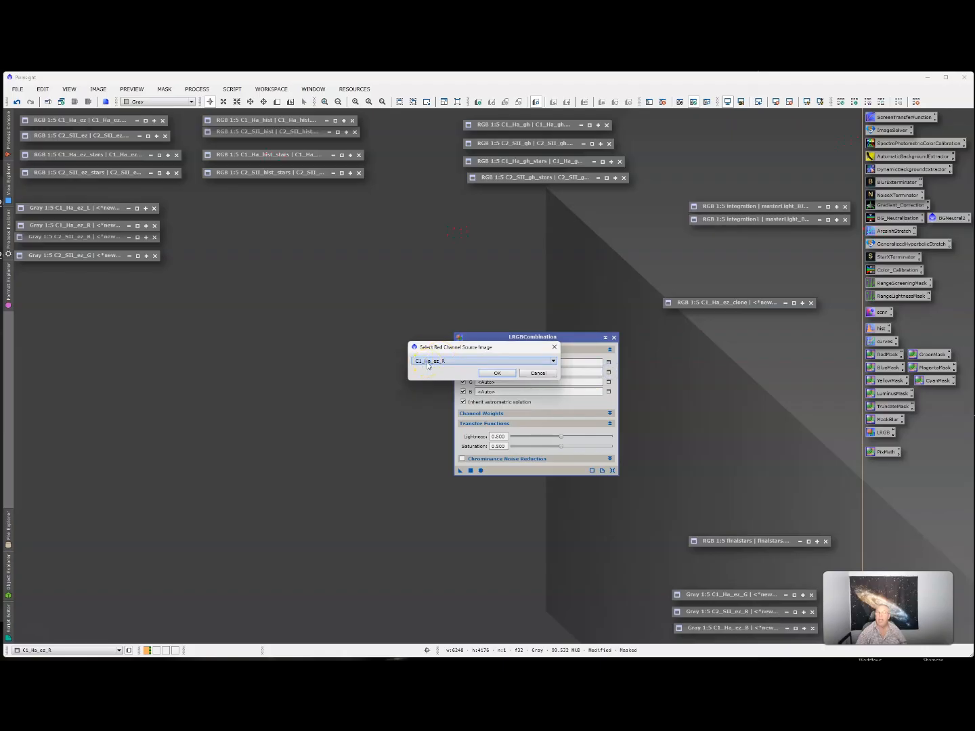
click(496, 366)
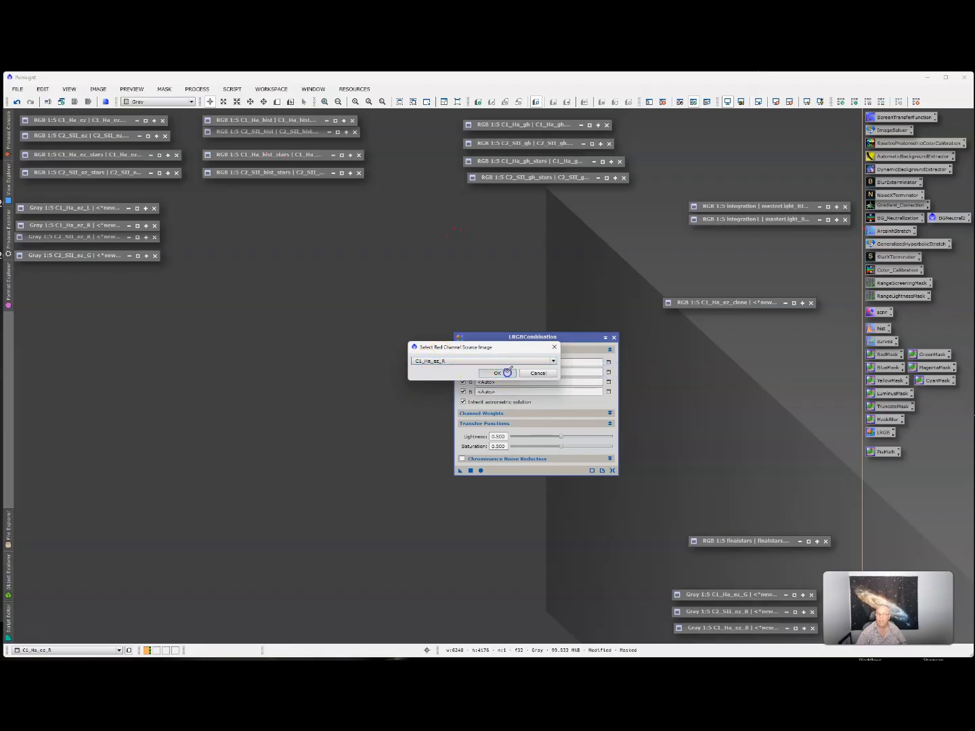
click(505, 376)
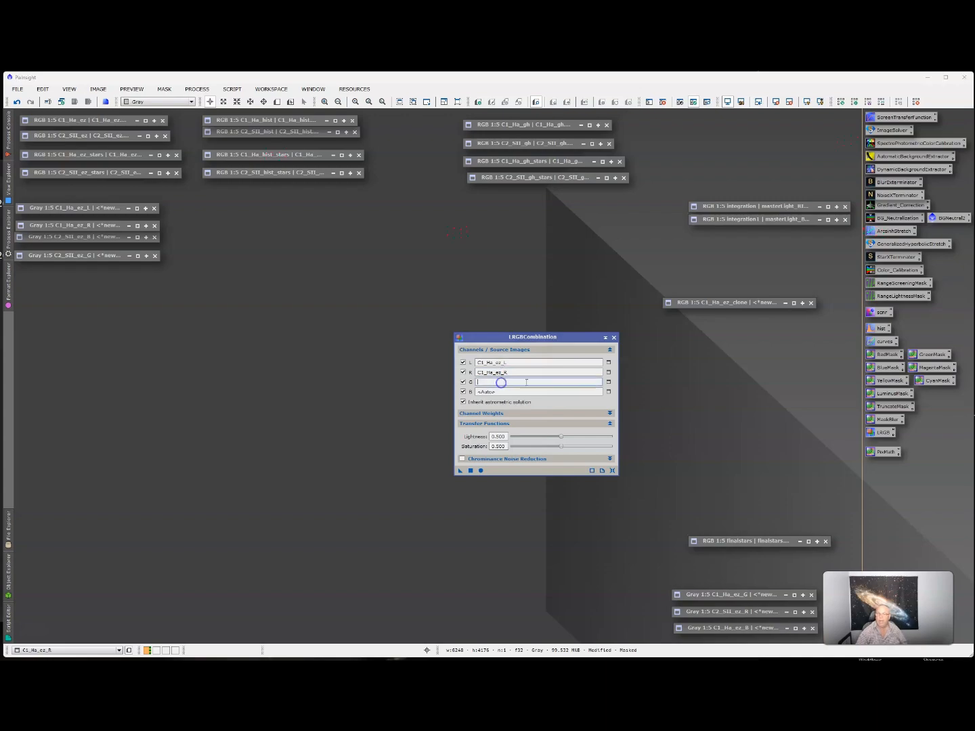
- Assign C2_SII_ez_G to green and C1_Ha_ez_B to blue, then run the combination
click(609, 382)
click(451, 366)
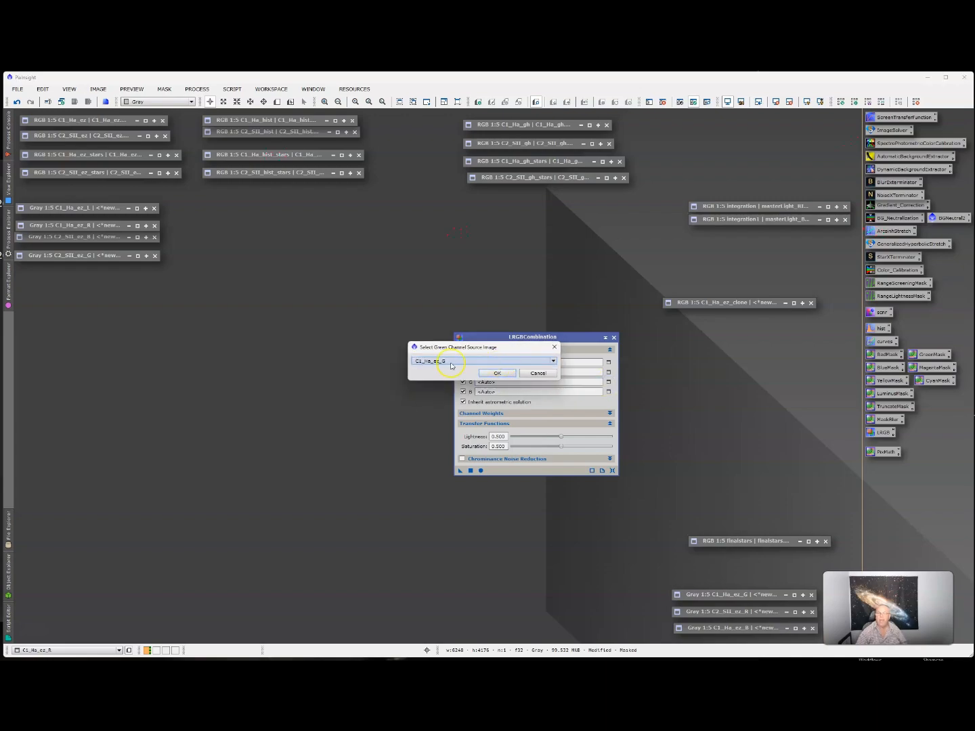
click(423, 363)
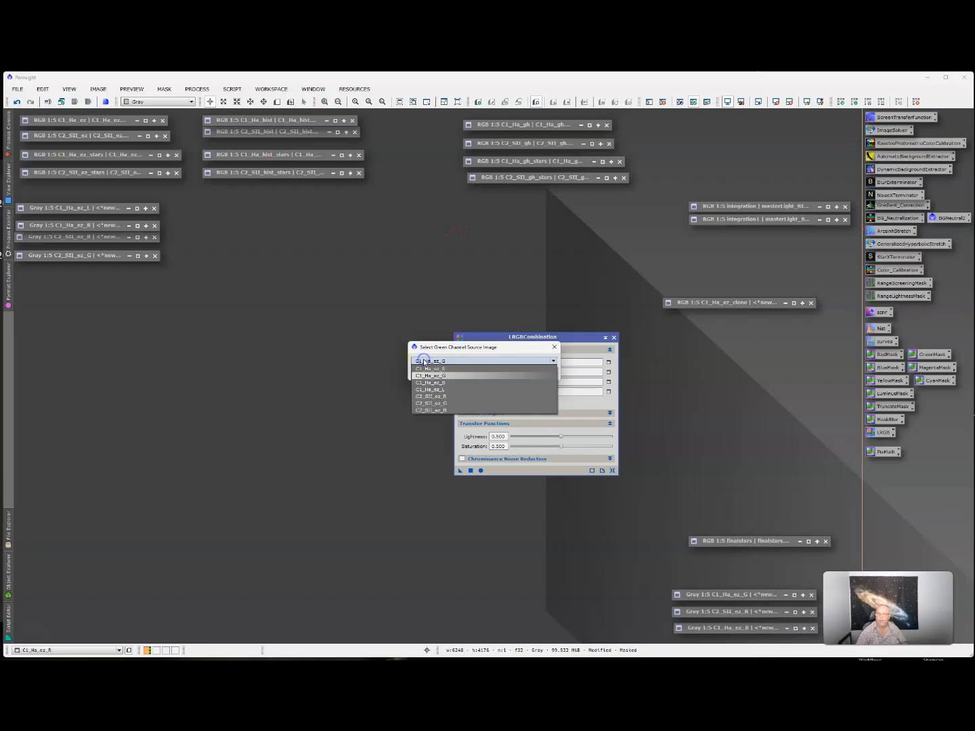
click(430, 404)
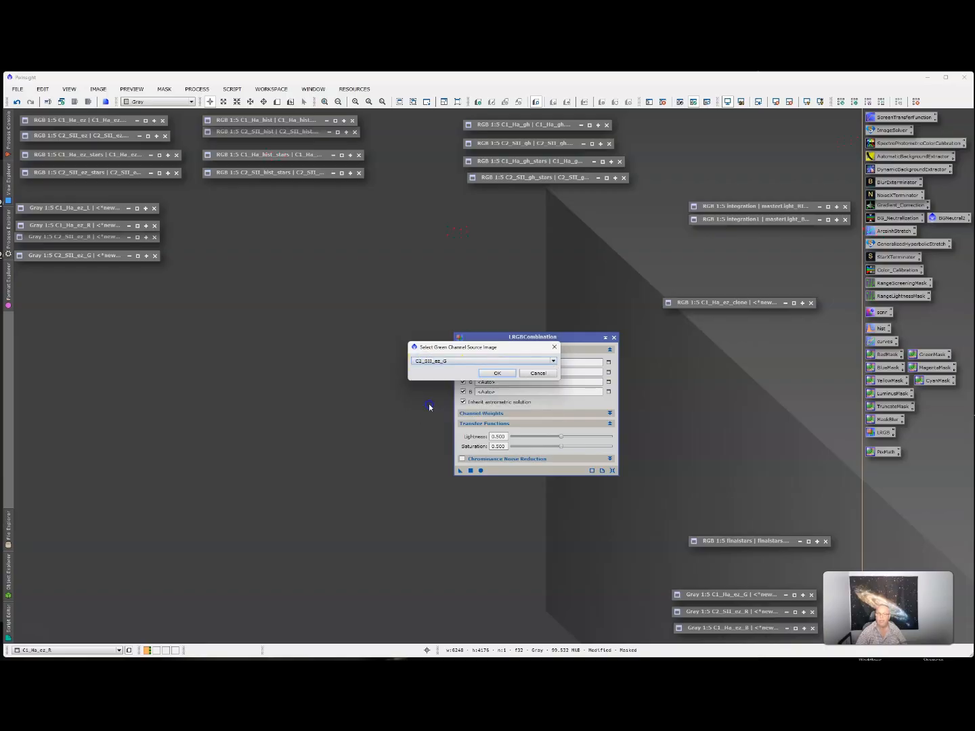
click(494, 373)
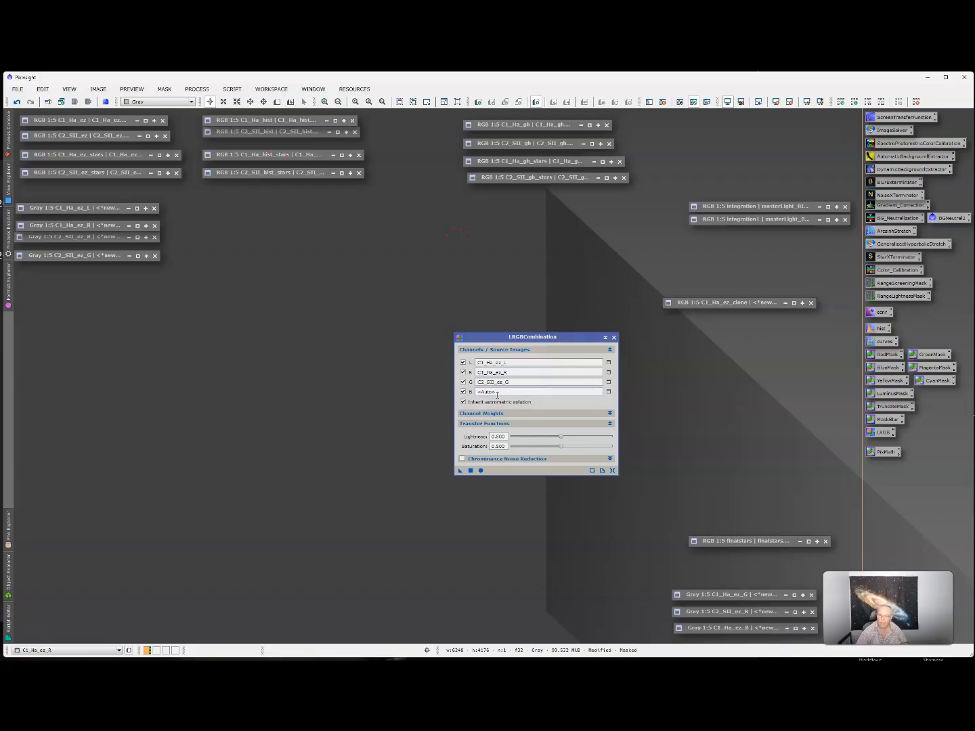
click(497, 394)
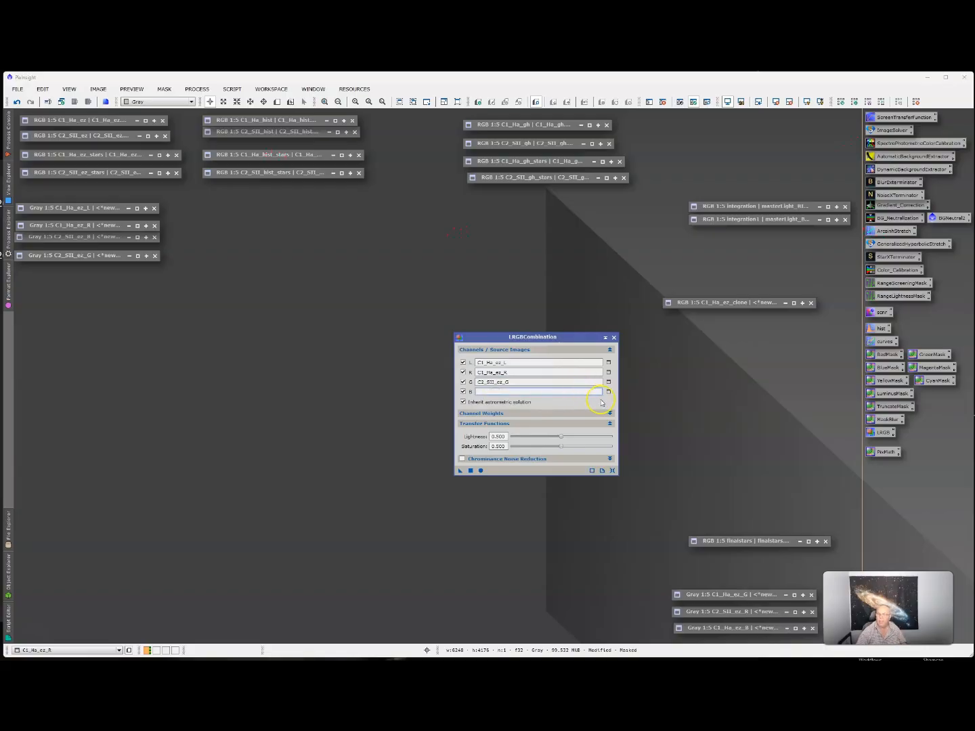
click(610, 392)
click(522, 360)
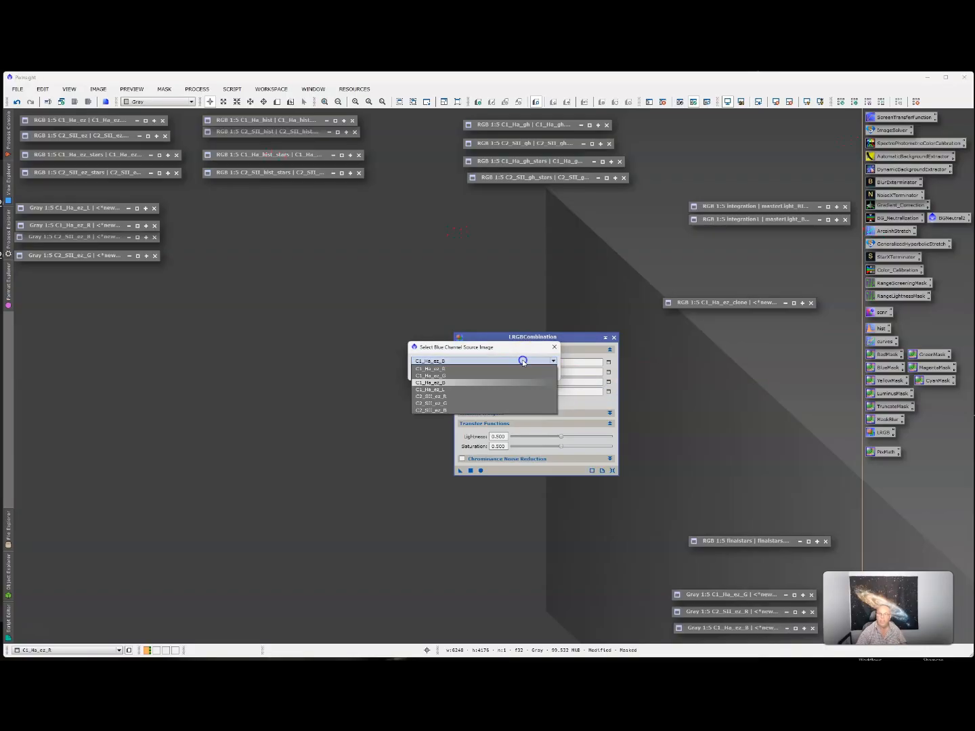
click(439, 383)
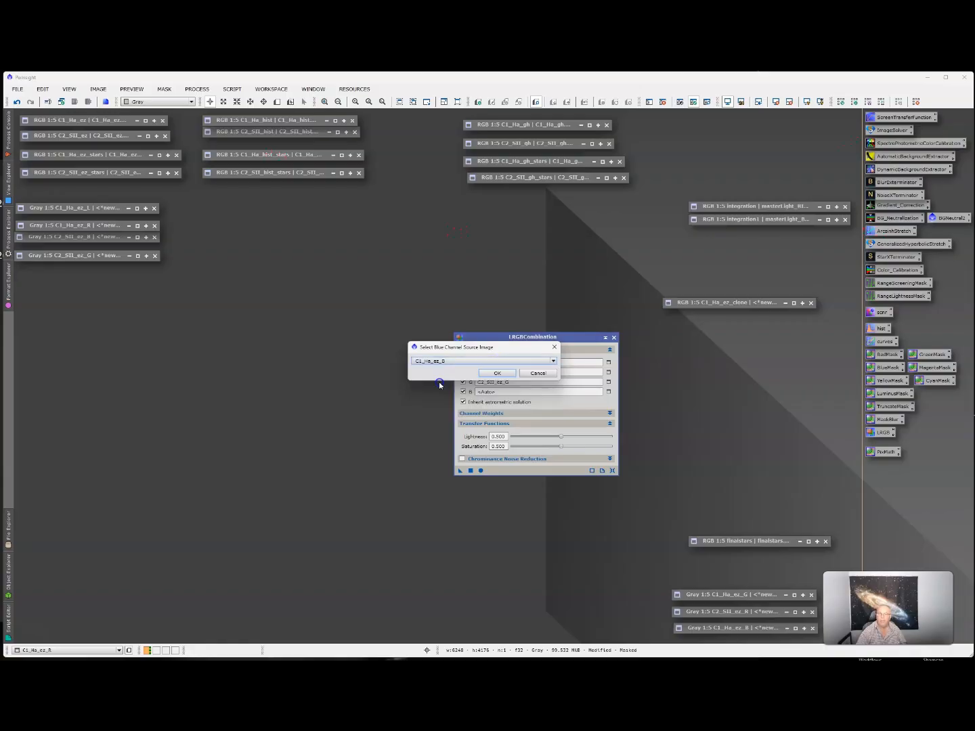
click(491, 372)
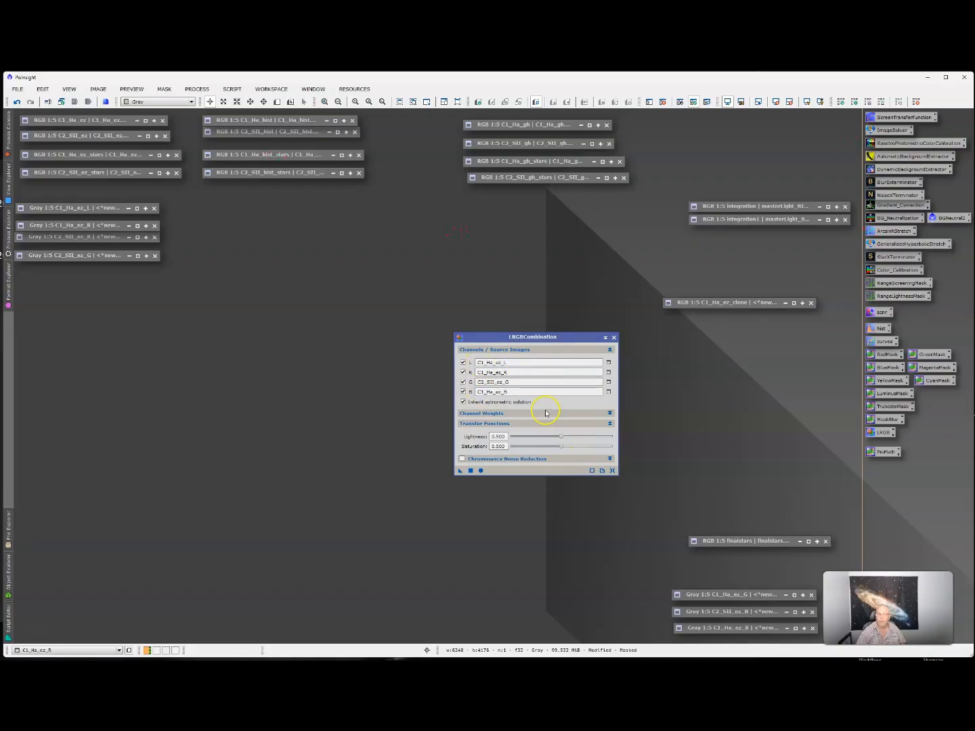
click(481, 471)
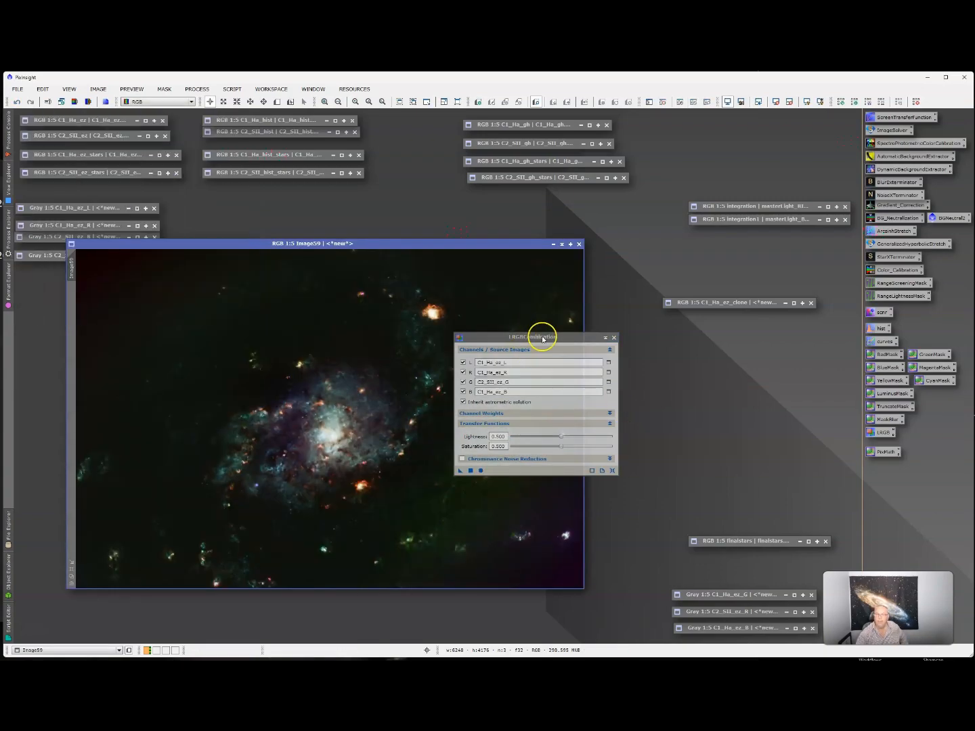
- Move LRGBCombination off the new Image59 colour composite and bring up PixelMath
drag(542, 338, 739, 337)
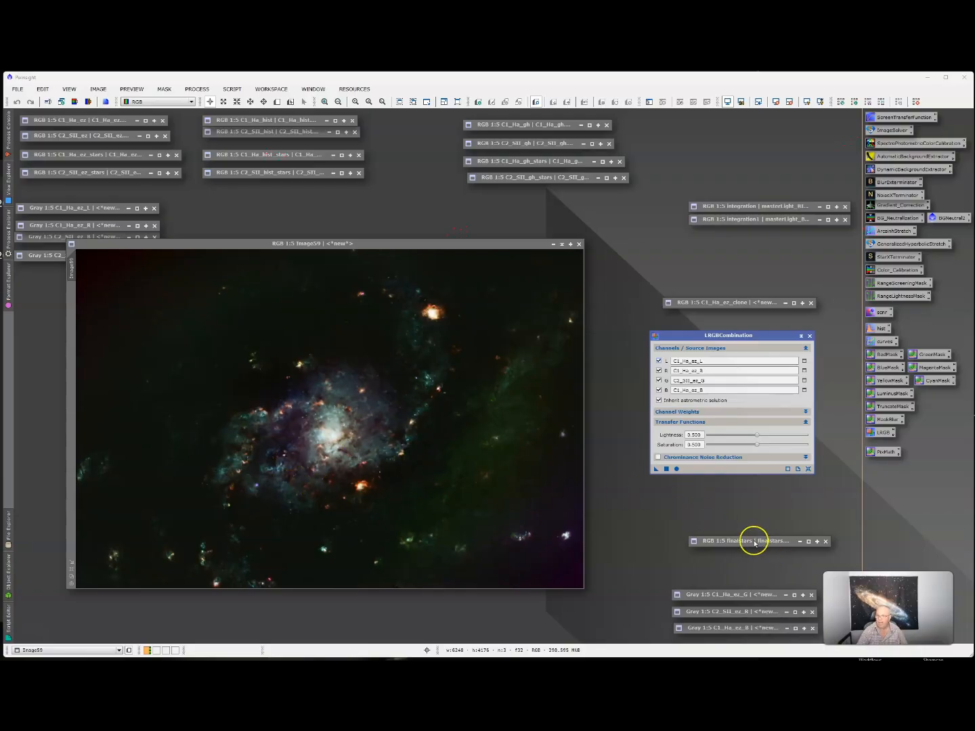
double_click(883, 451)
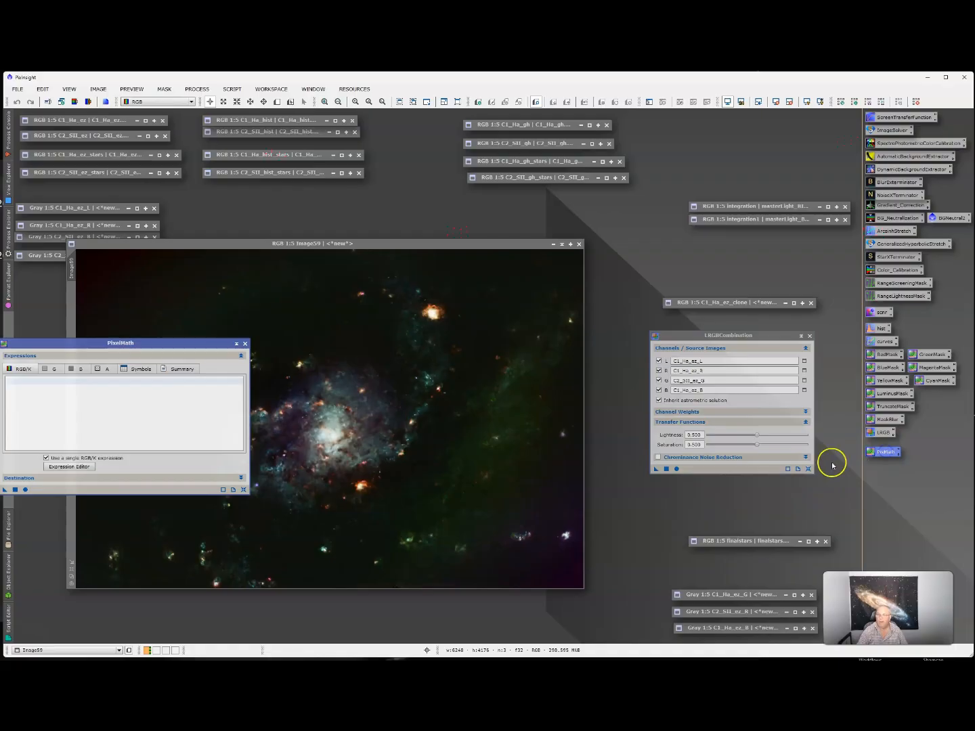
- Build the expression finalstars+Image59 in the Expression Editor and run it as a new image
click(89, 467)
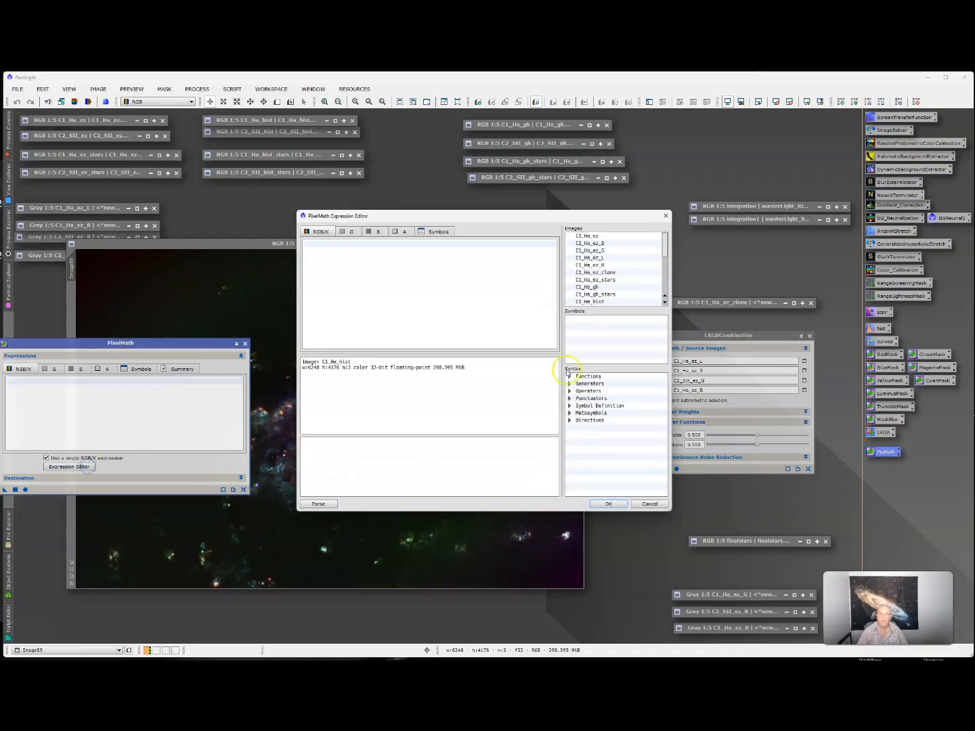
scroll(609, 284, down, 3)
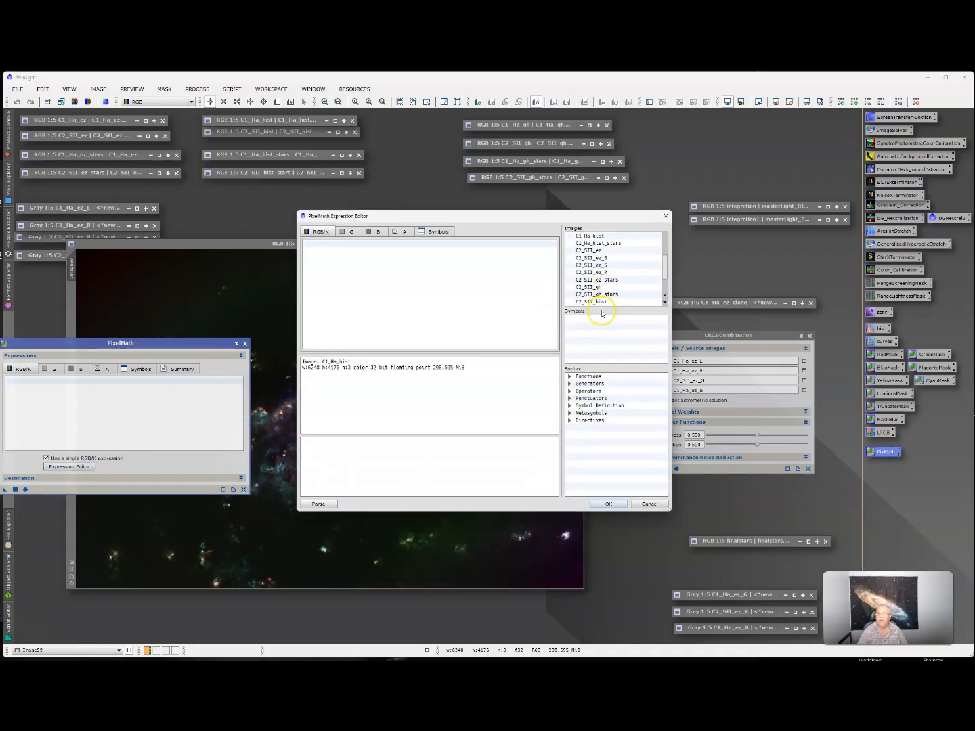
scroll(613, 289, up, 1)
scroll(610, 270, up, 3)
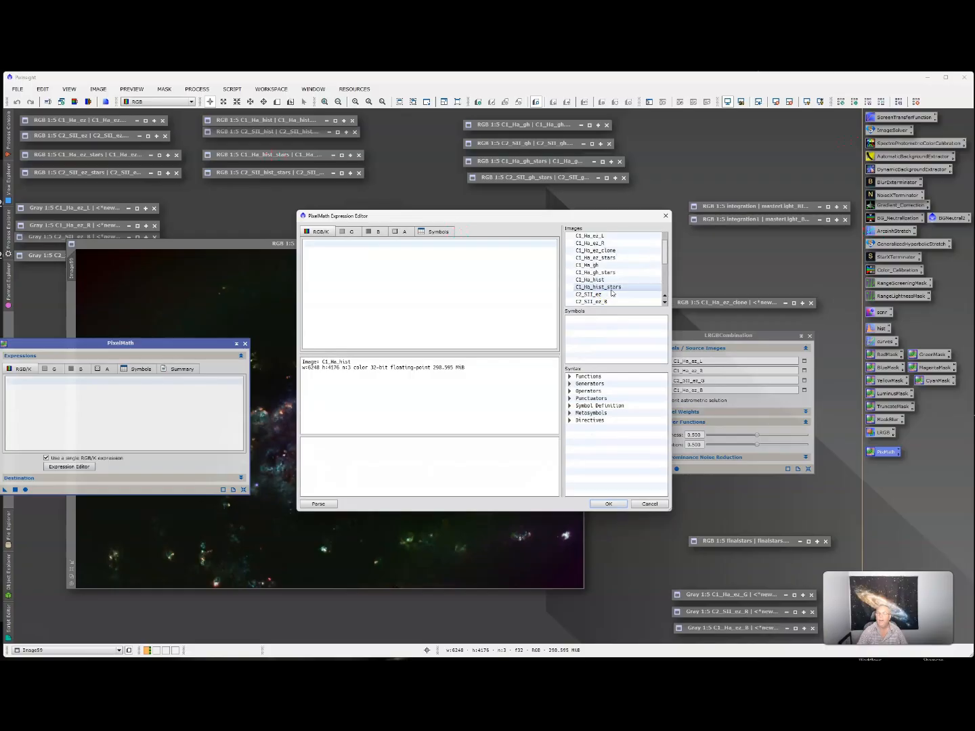
scroll(600, 271, down, 4)
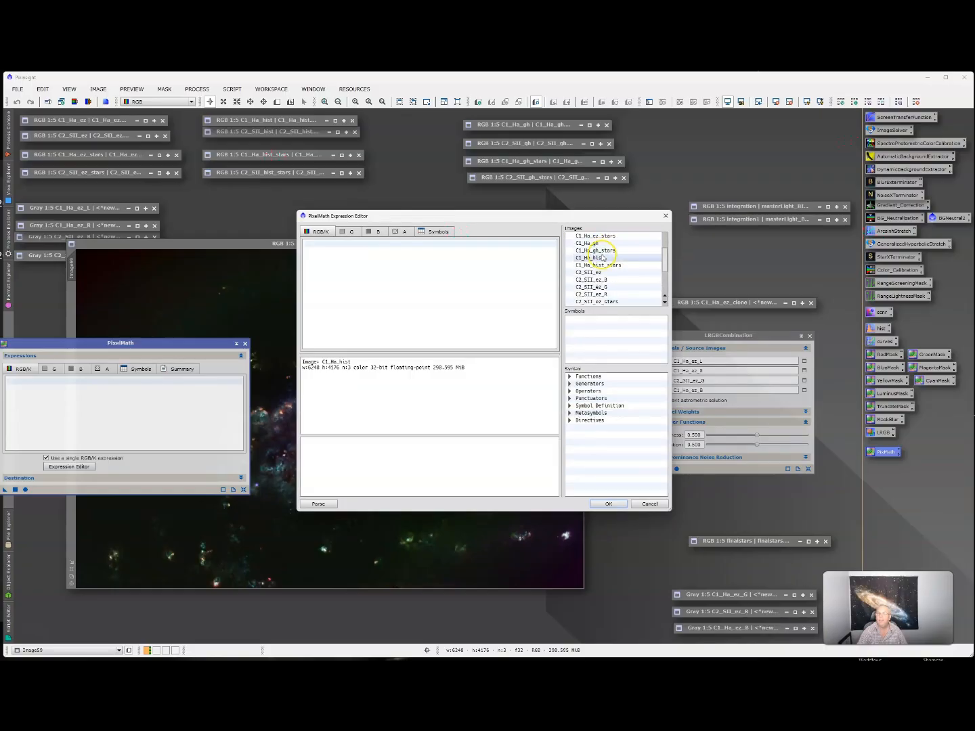
double_click(590, 287)
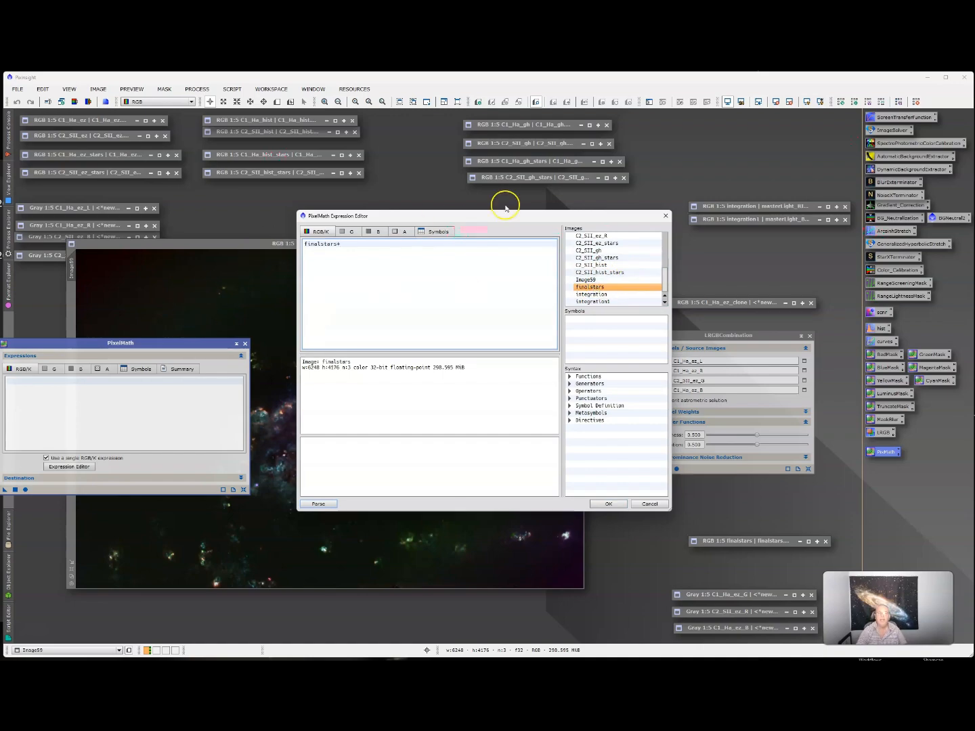
drag(501, 215, 505, 249)
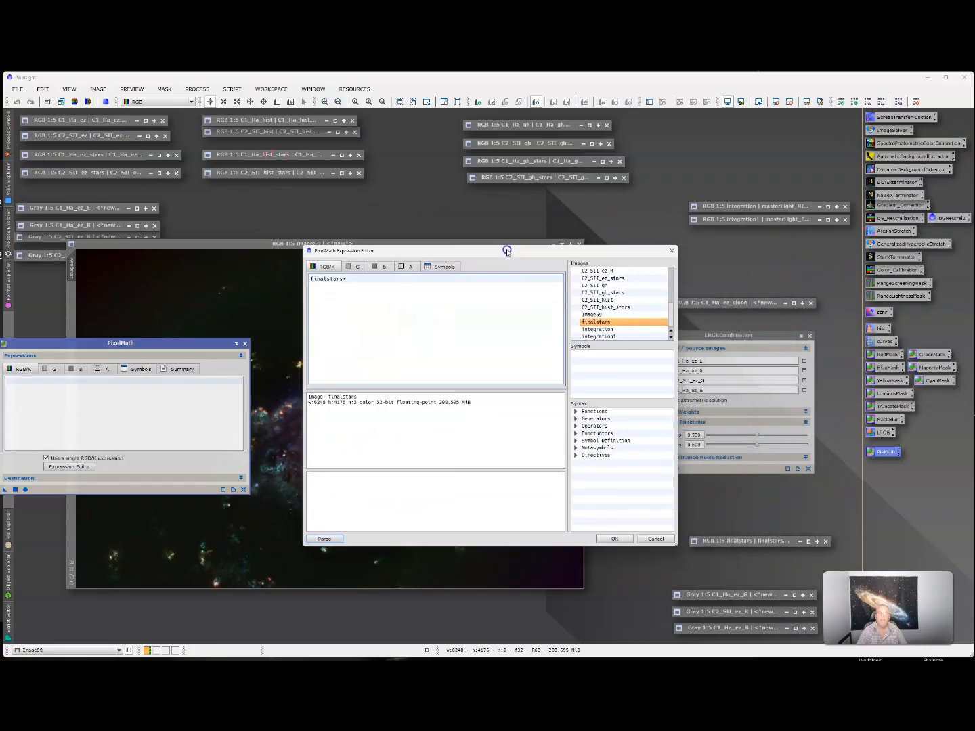
double_click(591, 313)
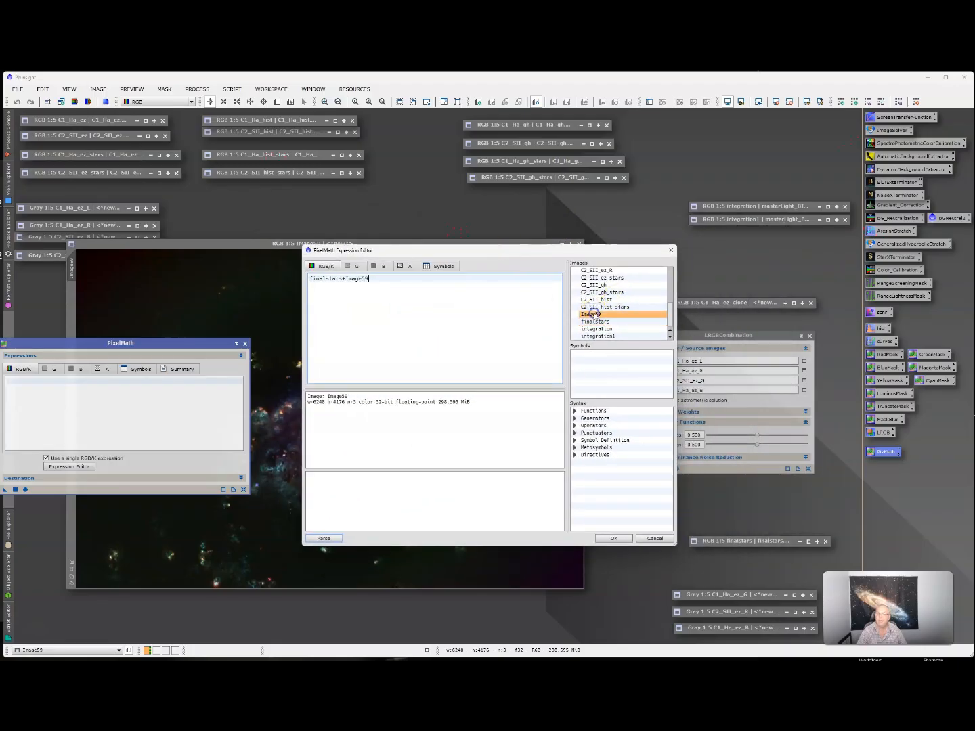
click(614, 539)
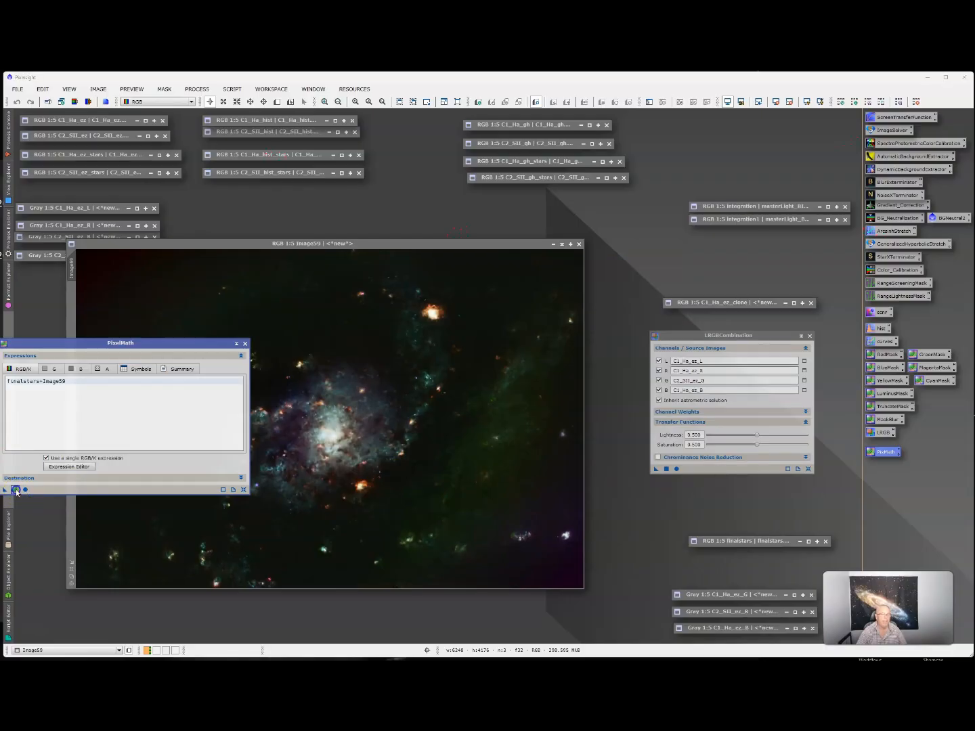
click(15, 490)
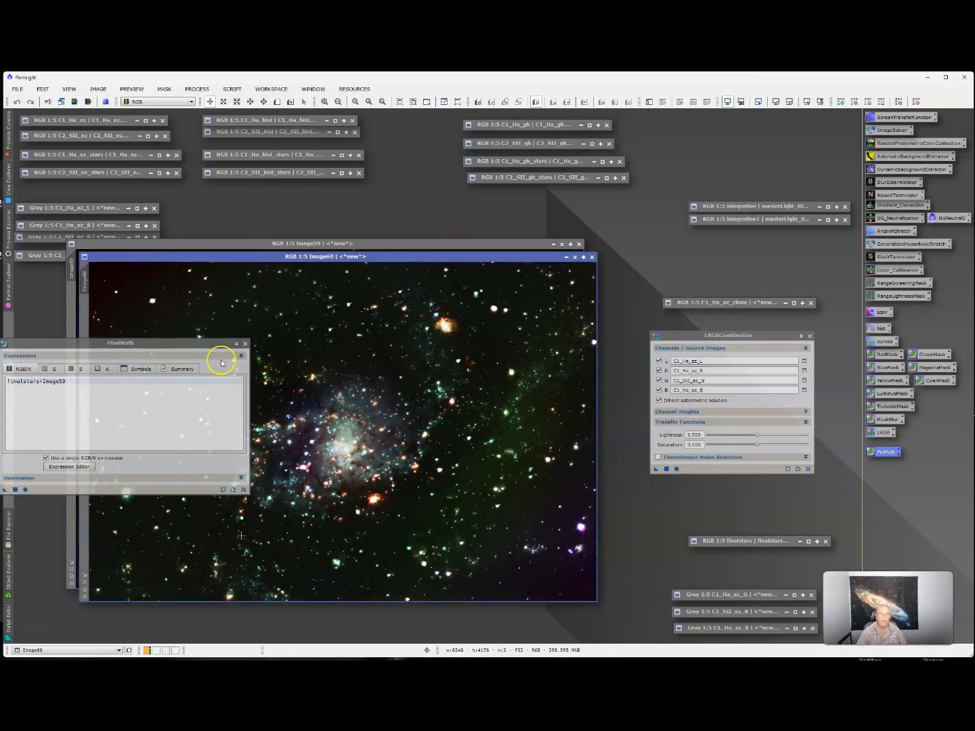
- Shade PixelMath off to the right, close Image60, and restore the C1_Ha_ez_L image
click(236, 344)
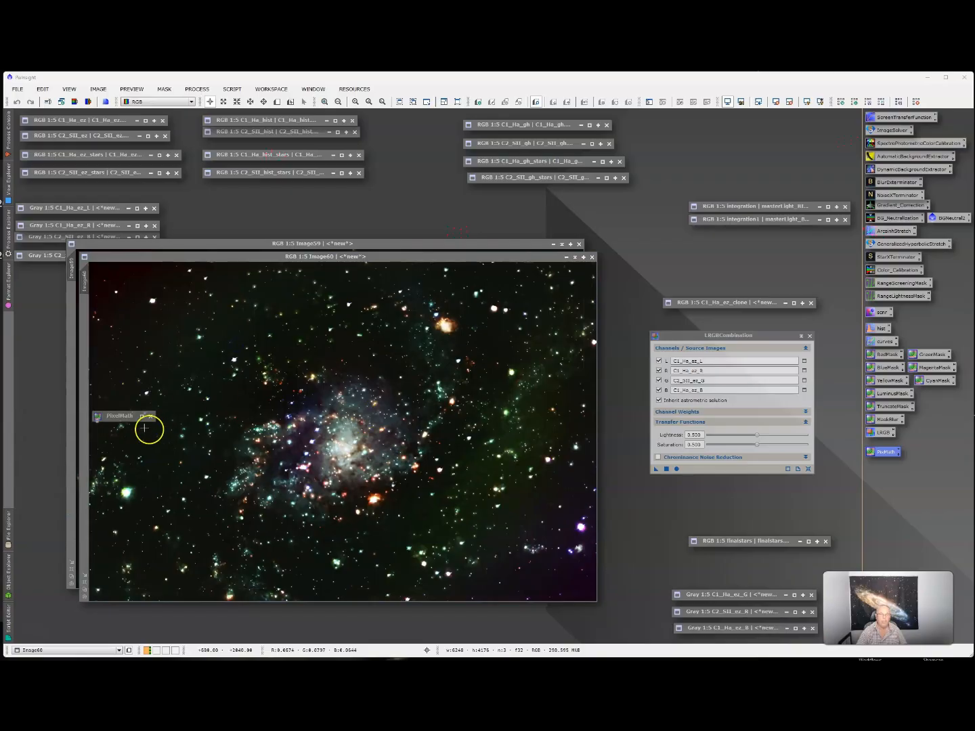
drag(122, 415, 757, 501)
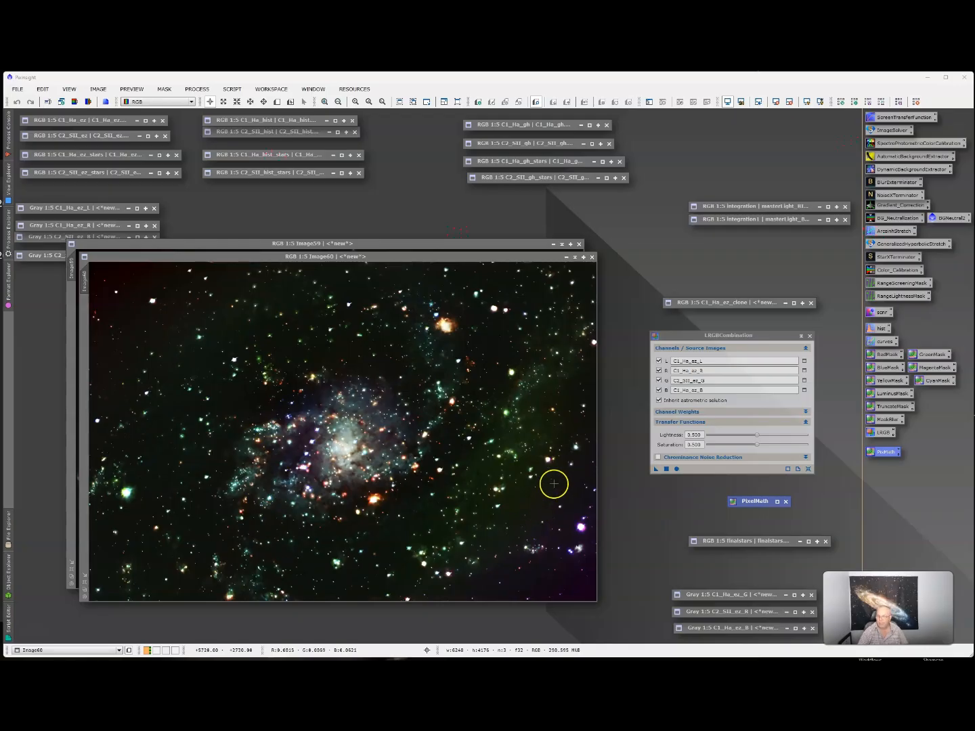
click(591, 257)
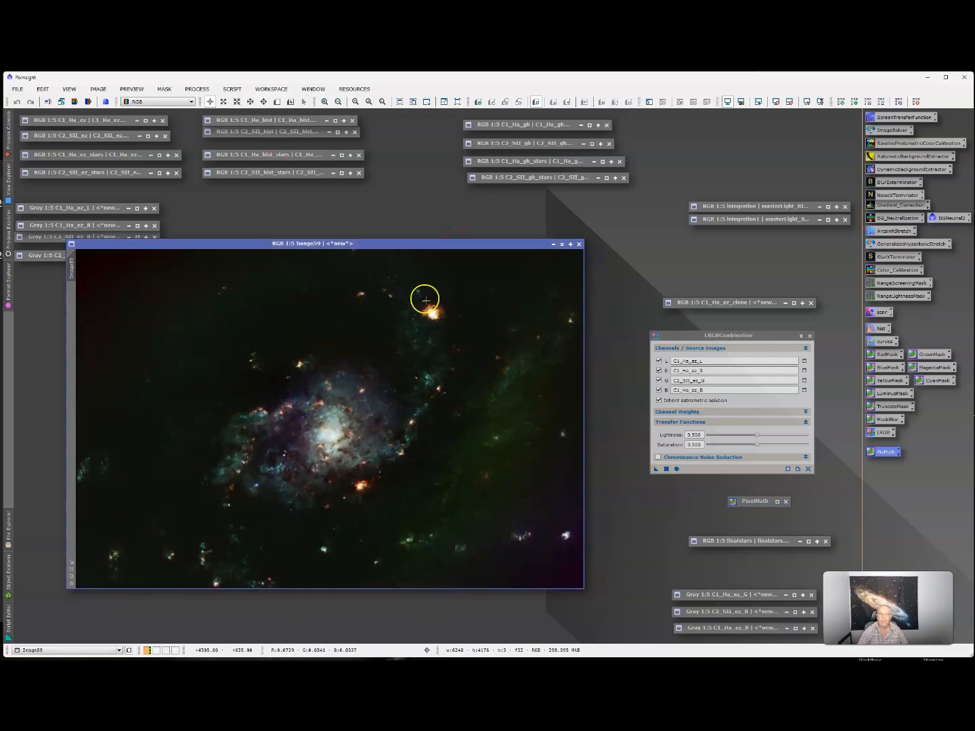
drag(411, 243, 414, 248)
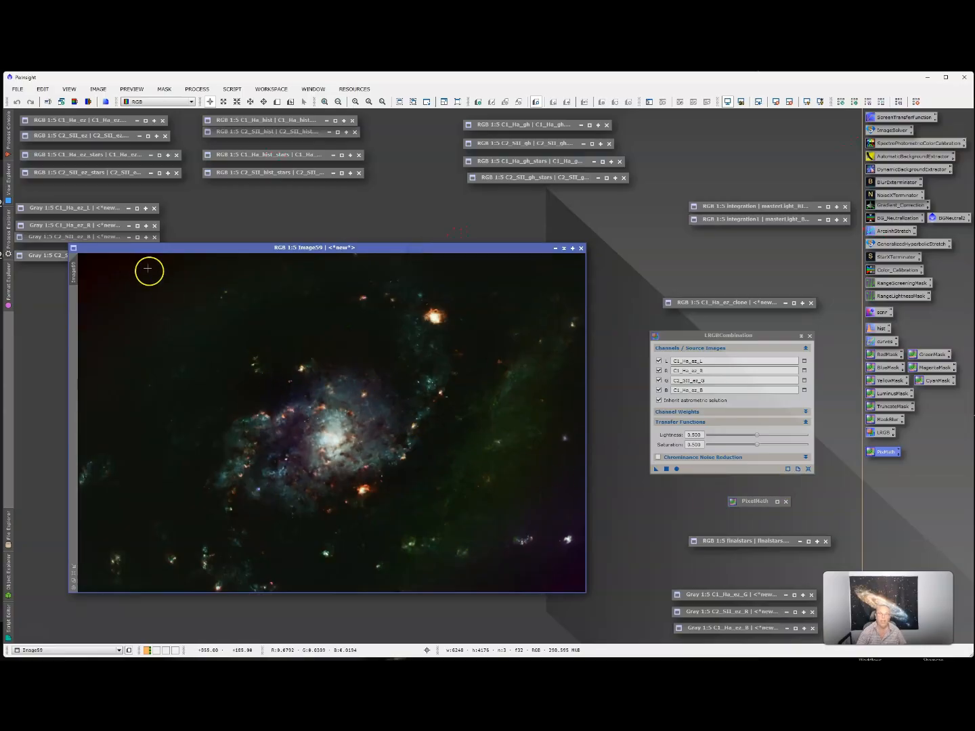
double_click(94, 209)
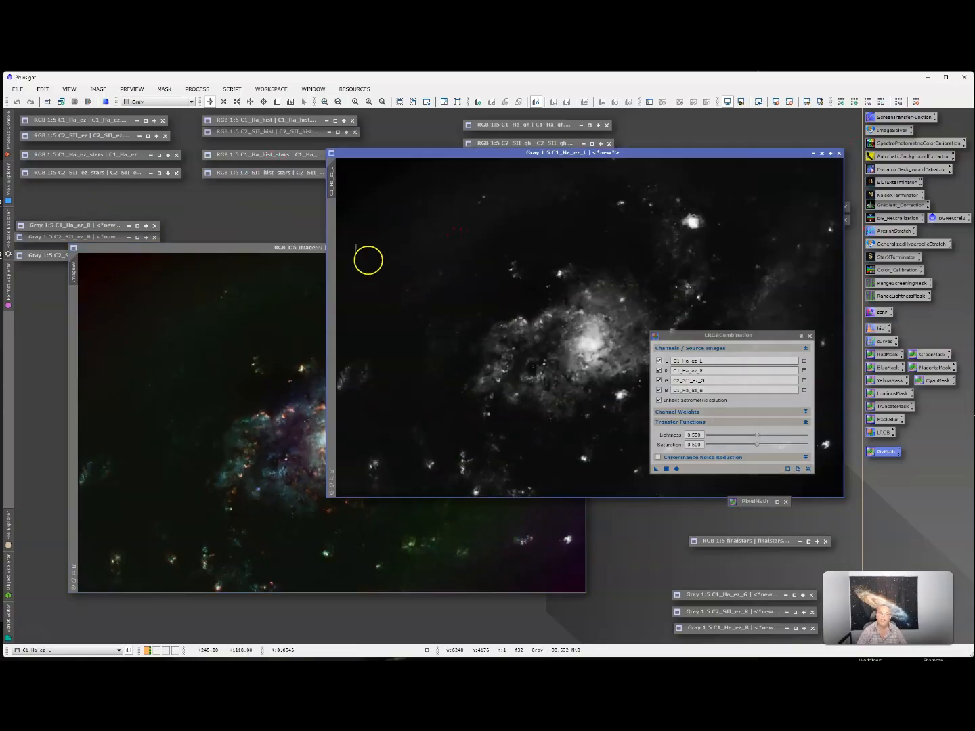
- Set C1_Ha_ez_L as Image59's mask, iconify it, hide the mask overlay, and open the saved curves
drag(338, 187, 77, 373)
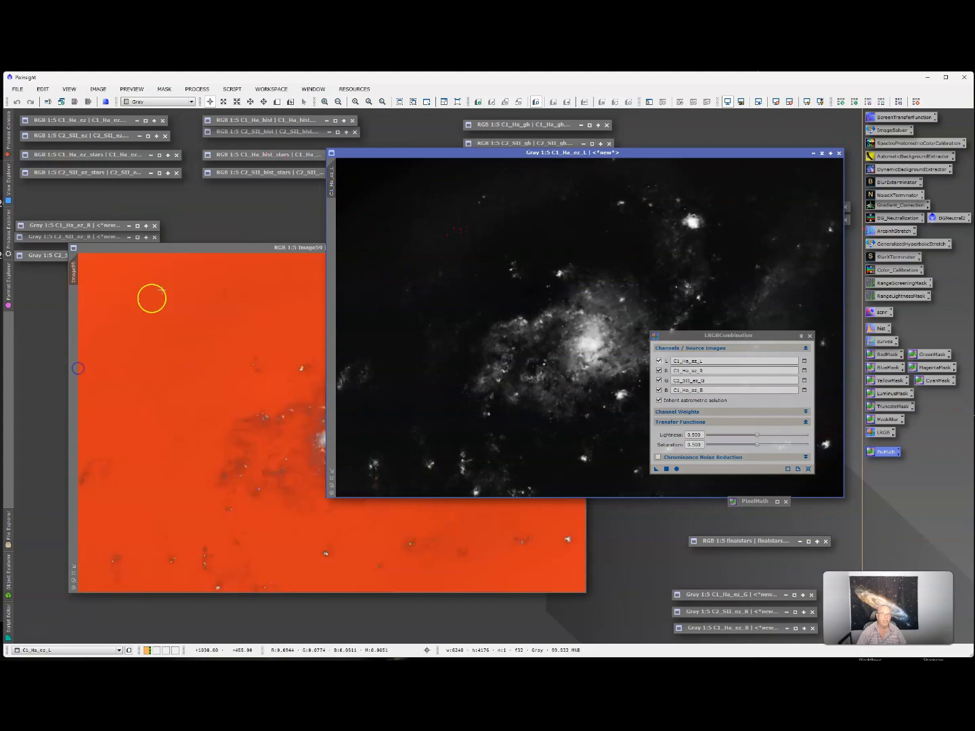
click(193, 247)
click(820, 154)
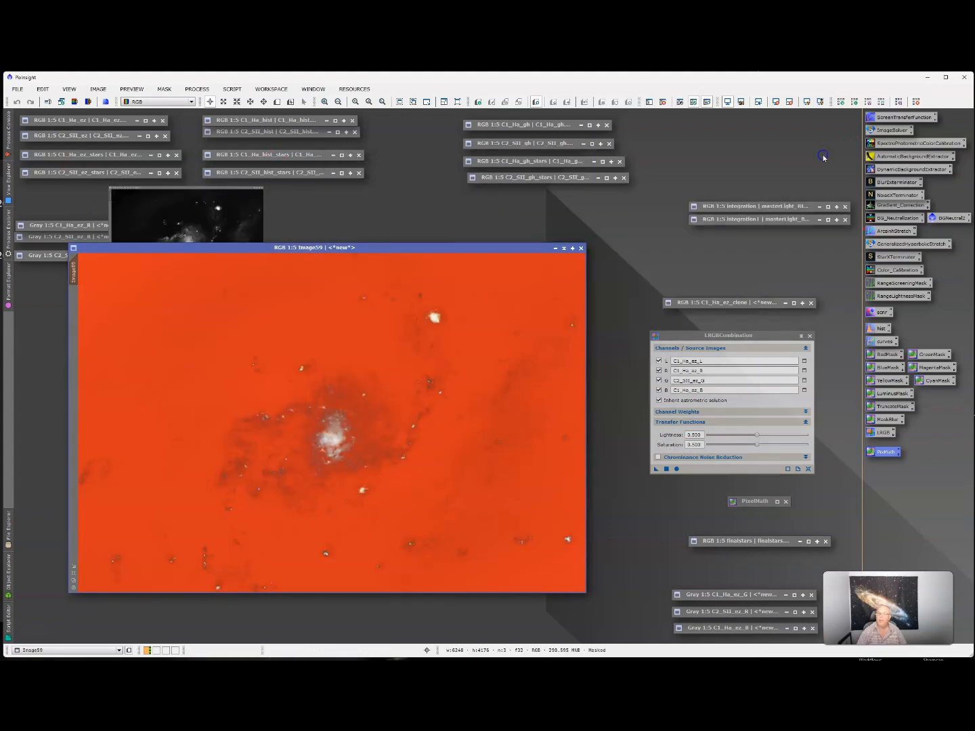
click(707, 102)
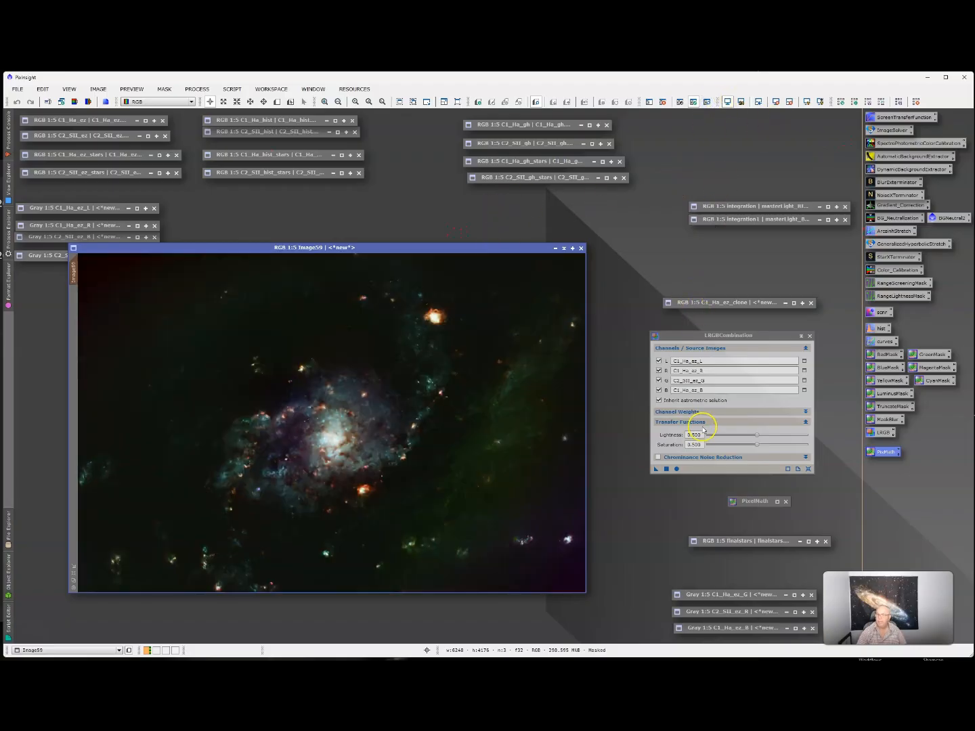
click(887, 343)
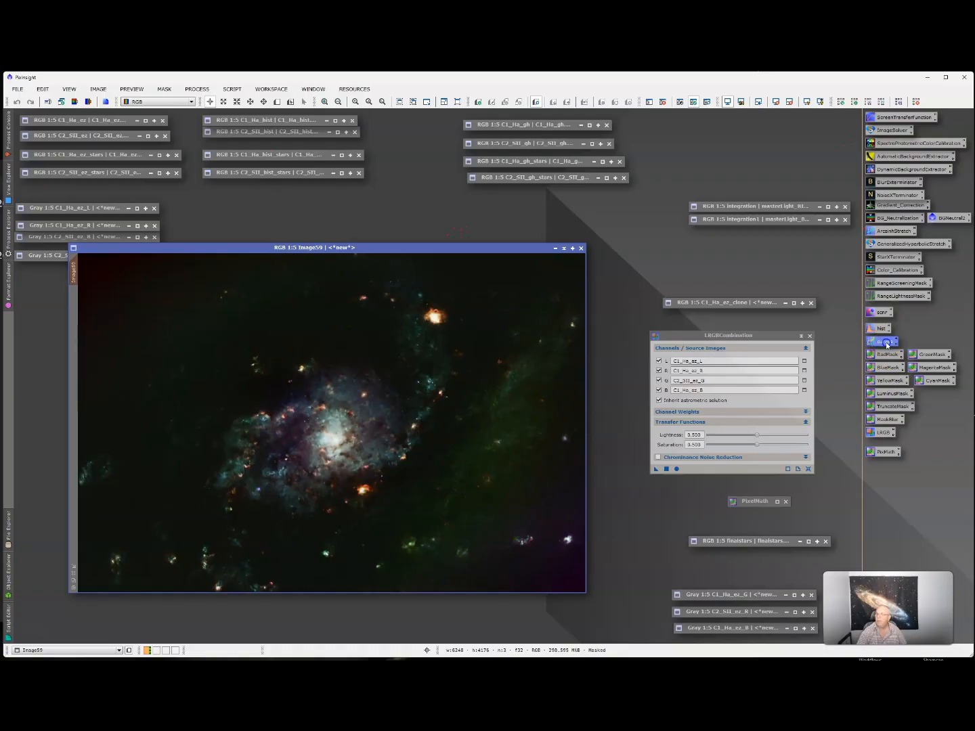
double_click(887, 343)
- Raise the RGB/K, lightness and saturation curves on masked Image59 with live preview, then reset
click(648, 427)
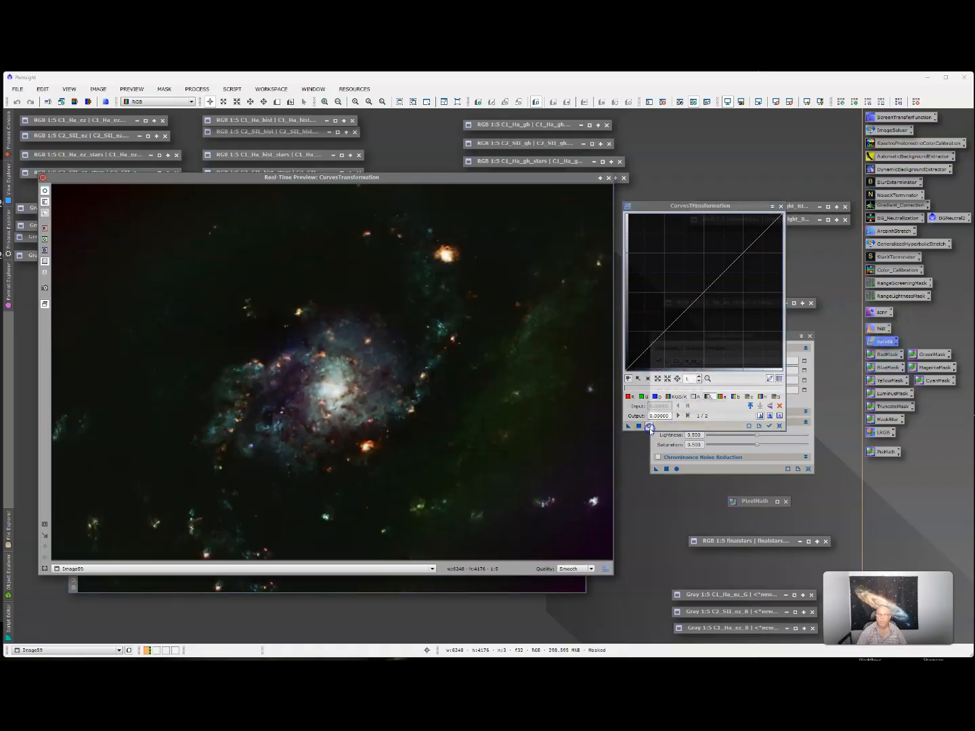
drag(701, 295, 705, 273)
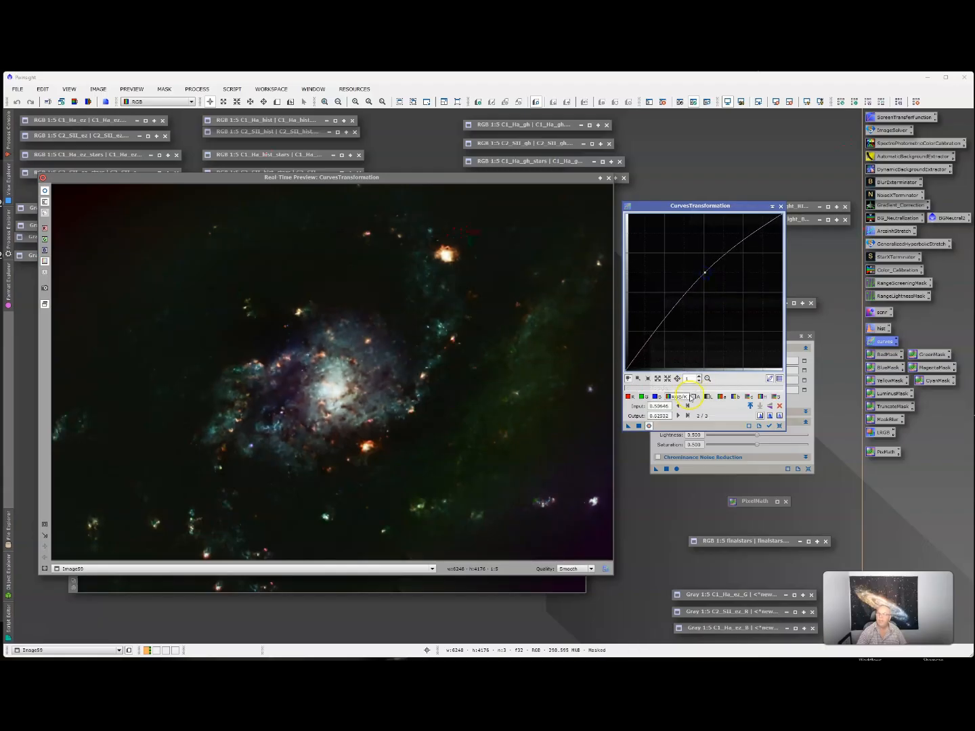
click(706, 401)
mouse_move(704, 290)
mouse_down()
mouse_move(705, 276)
mouse_move(694, 301)
mouse_move(696, 265)
mouse_move(703, 276)
mouse_up()
click(773, 396)
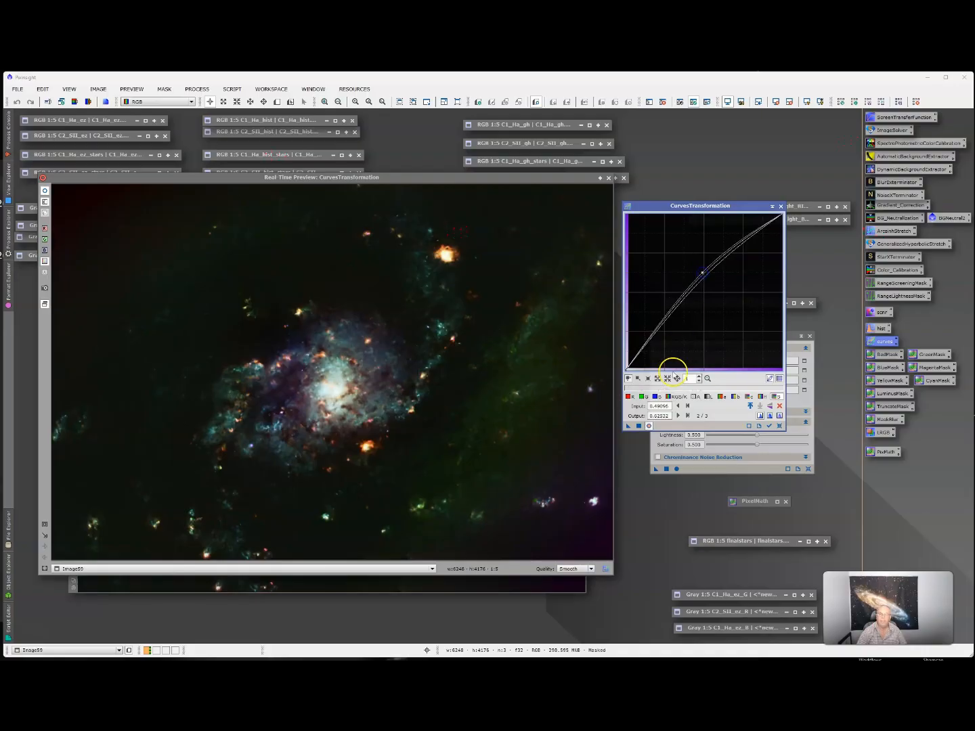
click(638, 425)
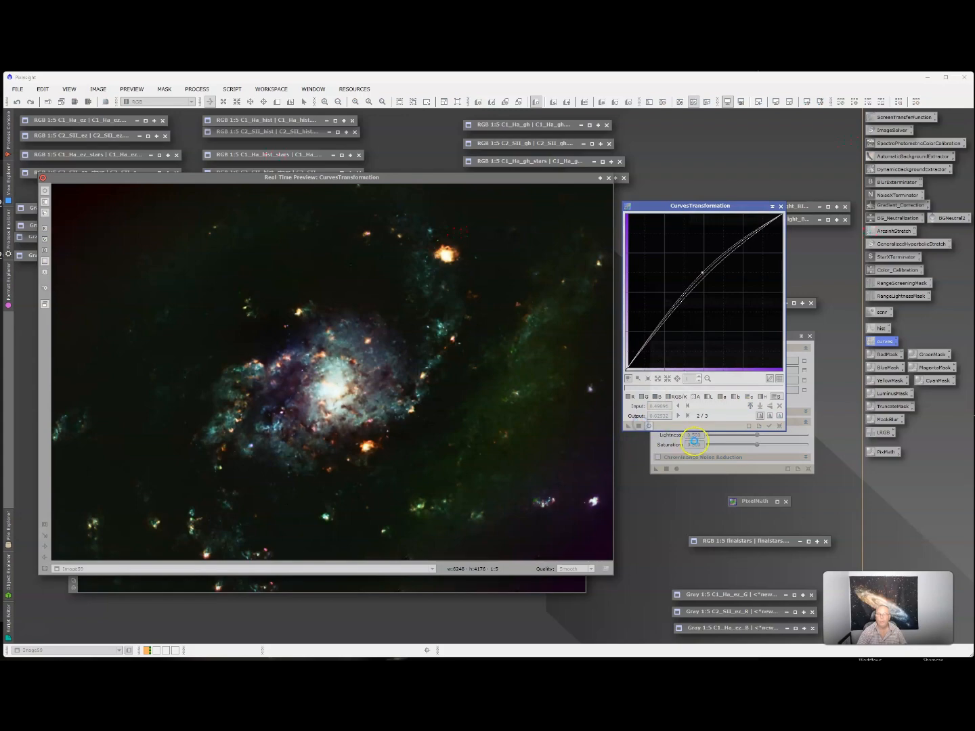
click(781, 427)
- Run the saved finalstars+Image59 PixelMath into new image Image61 and close the preview
double_click(762, 502)
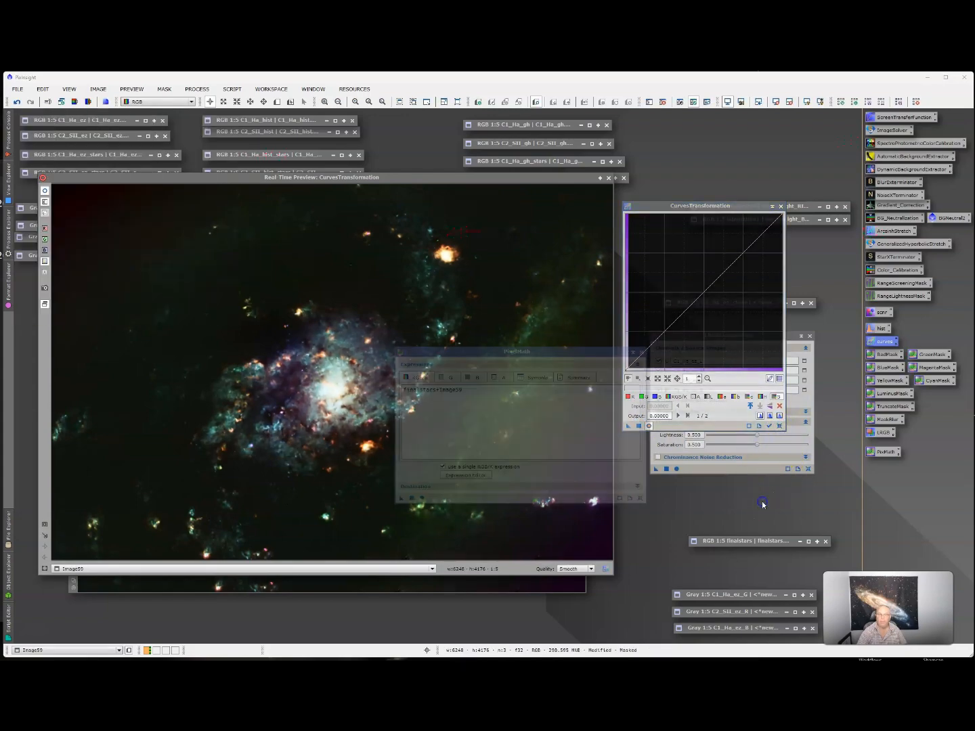
click(15, 489)
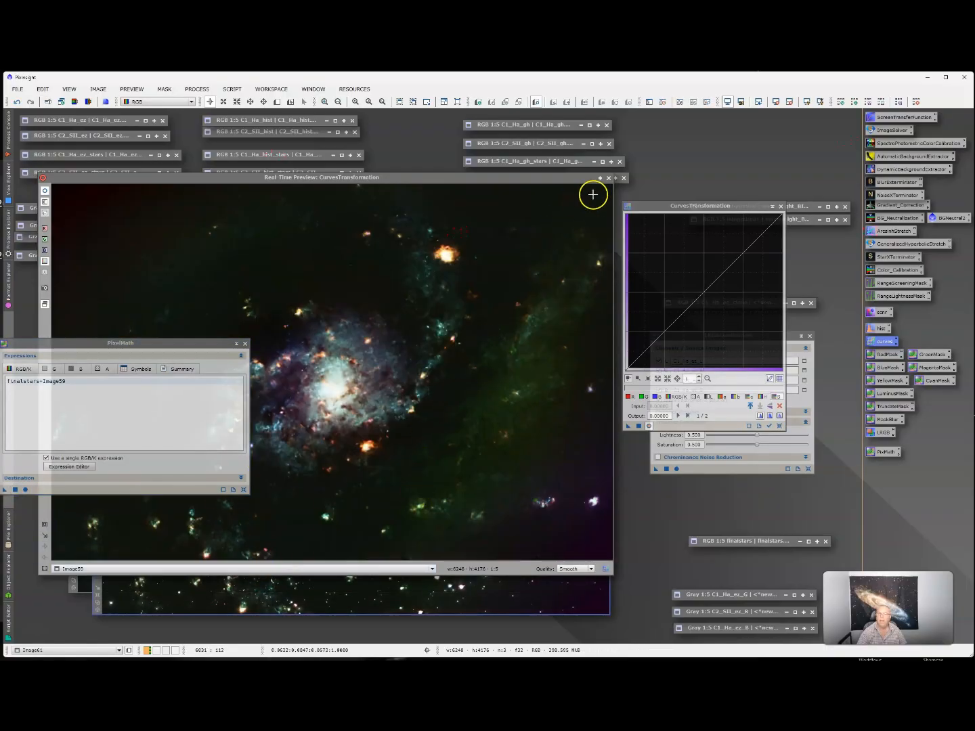
click(608, 178)
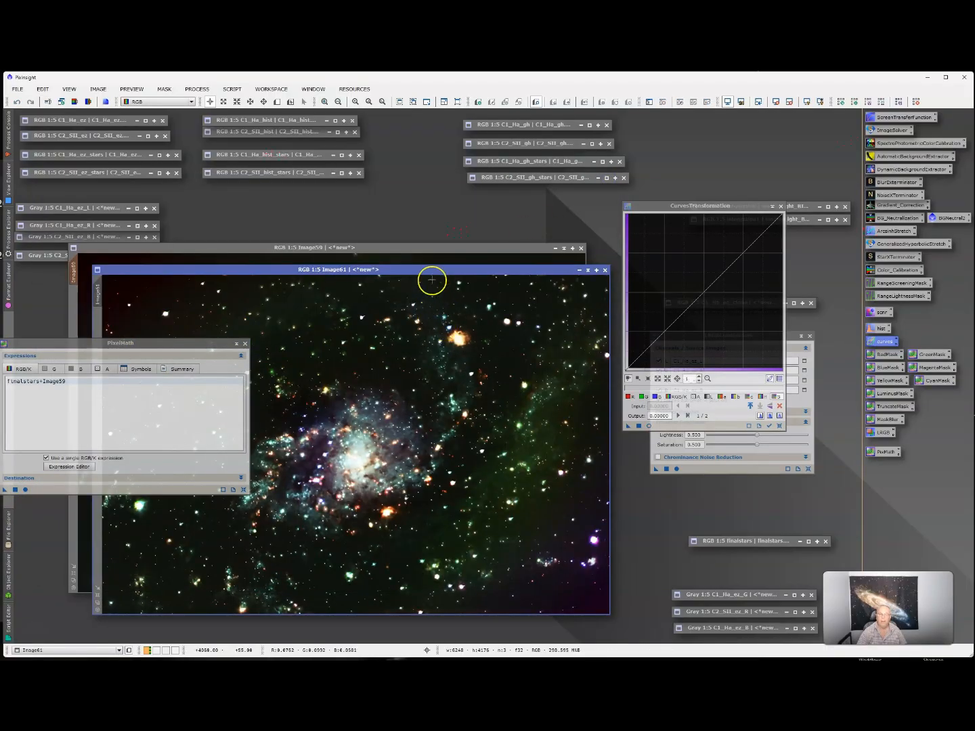
- Close PixelMath and Image61, then undo the curves brightening on Image59
drag(439, 273, 443, 199)
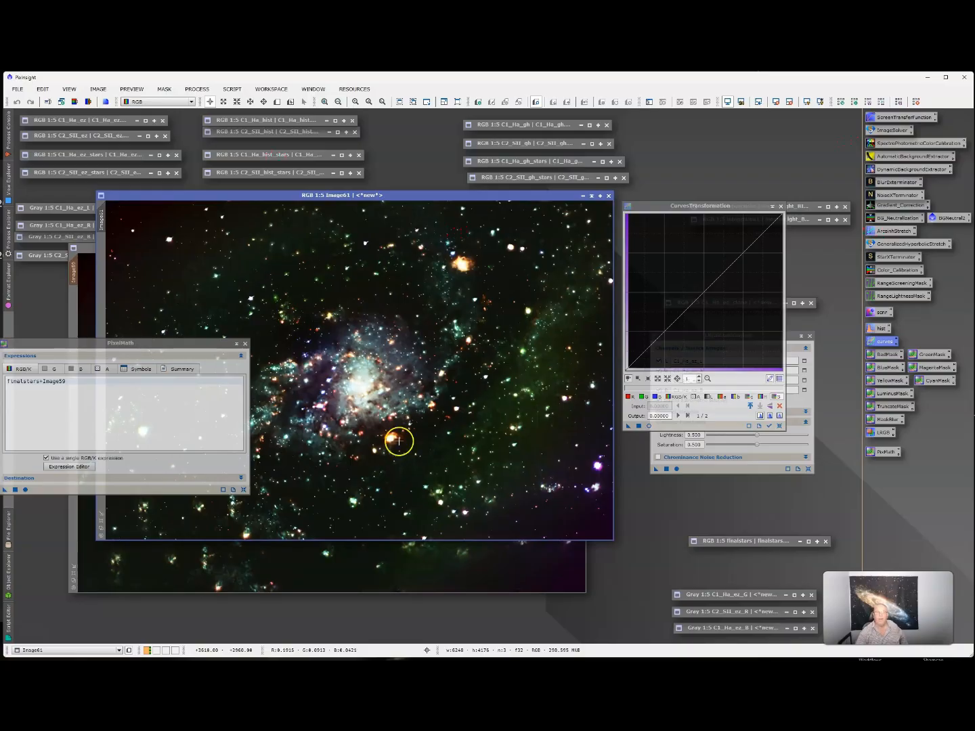
drag(186, 344, 332, 440)
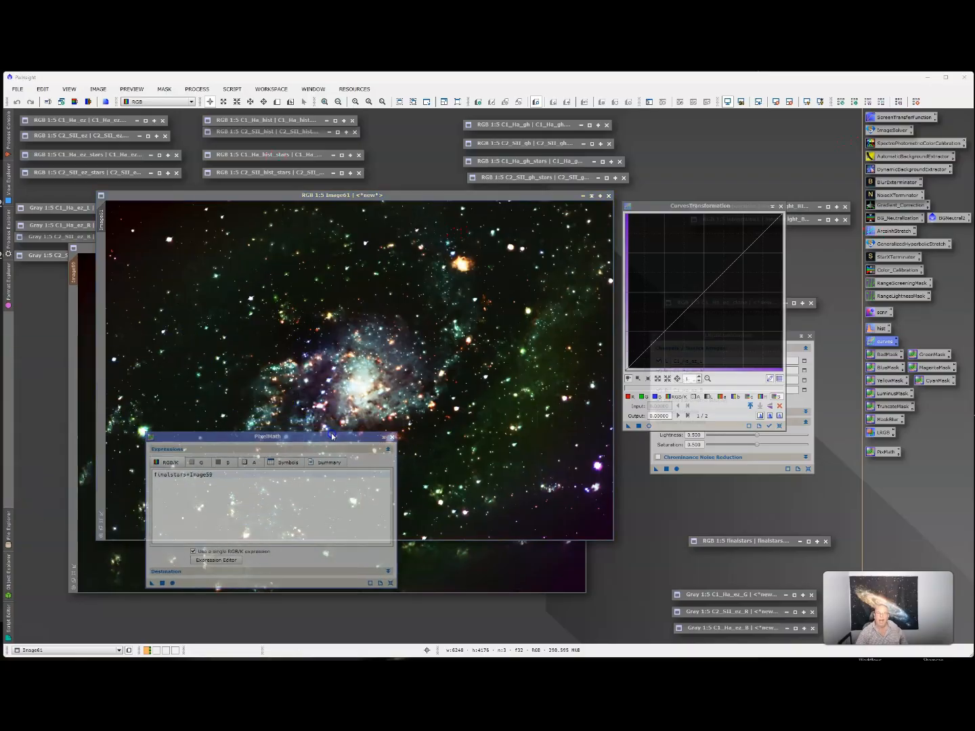
click(393, 438)
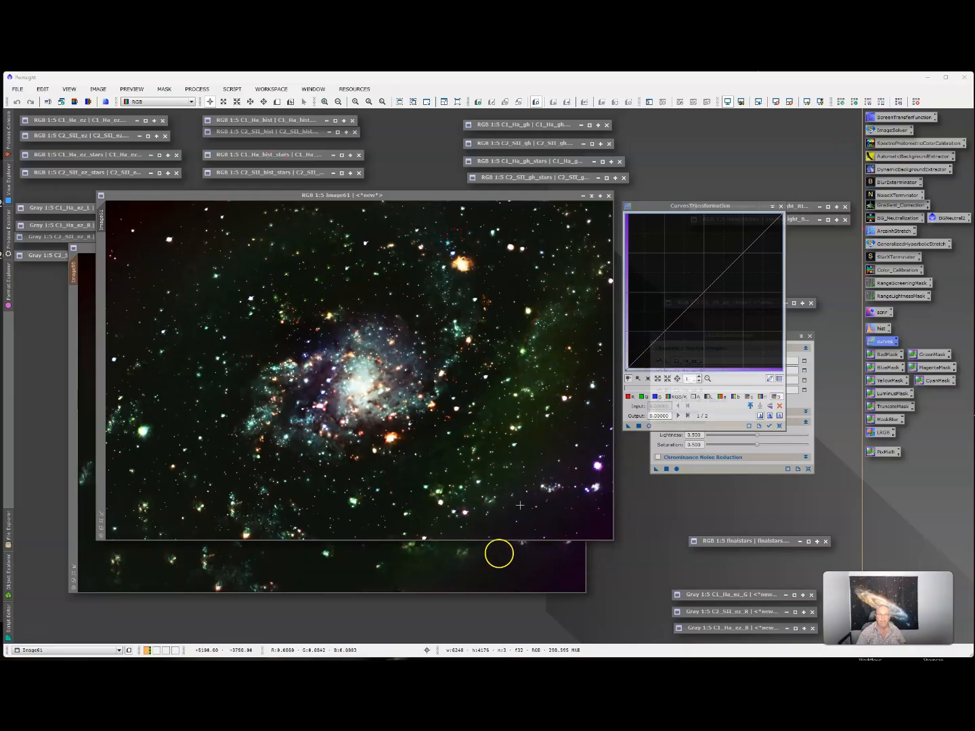
click(601, 197)
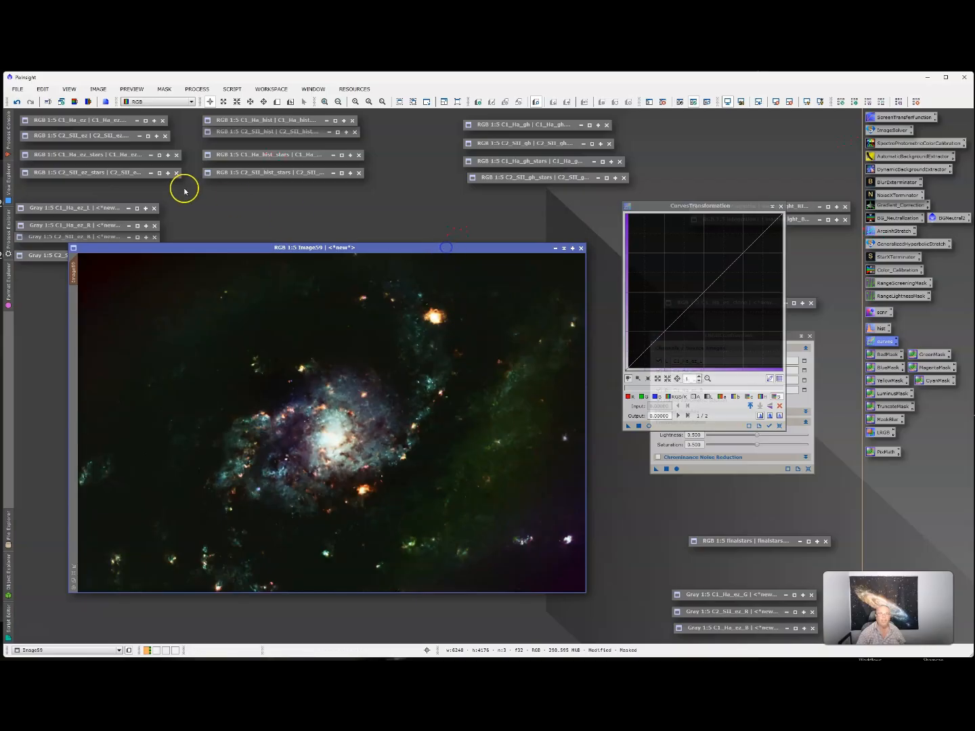
click(15, 105)
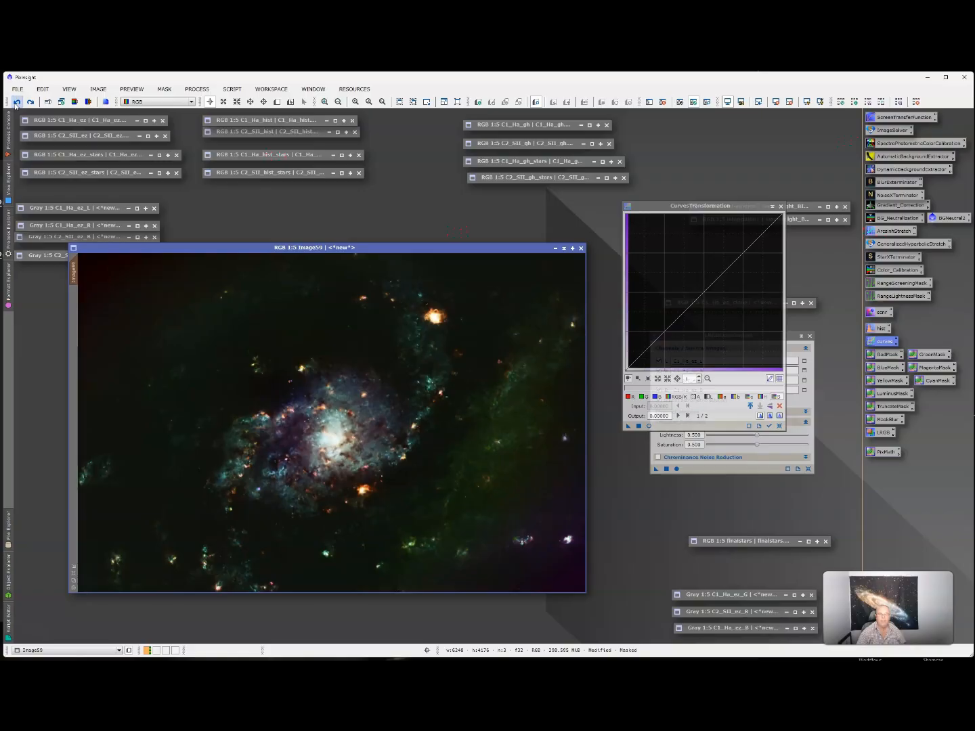
click(15, 106)
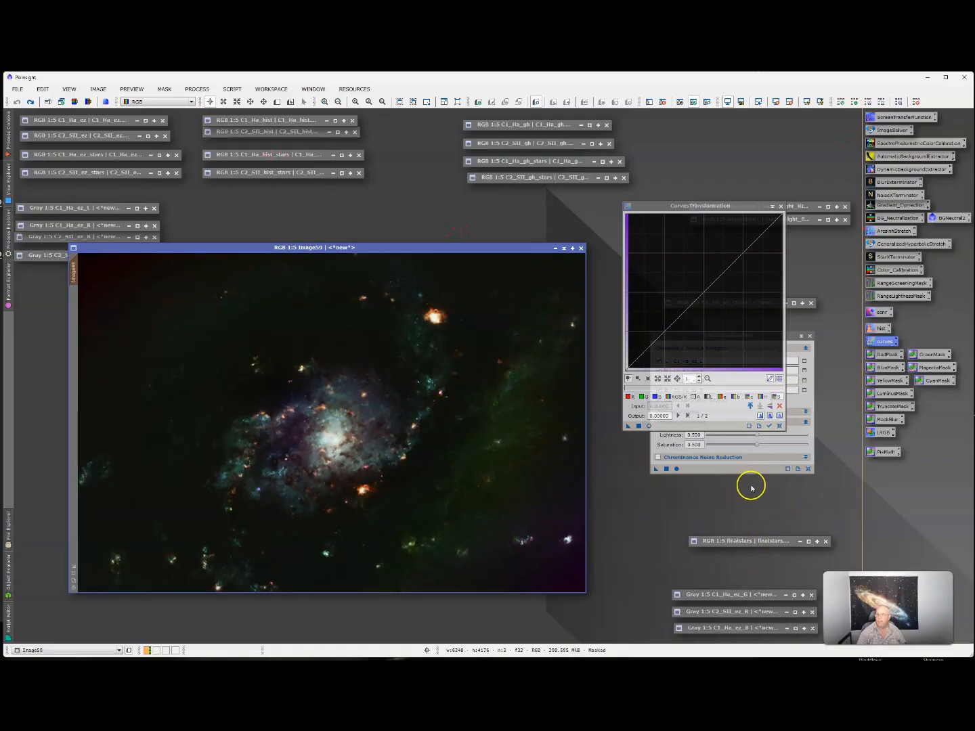
double_click(888, 453)
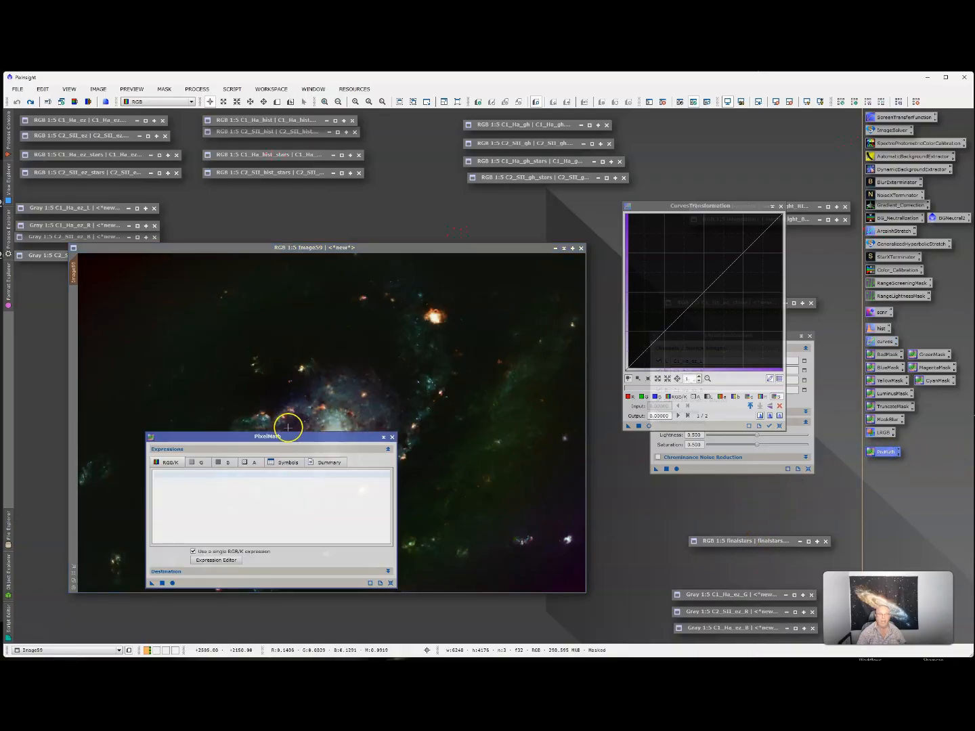
- Enter (.5*finalstars)+Image59 in the PixelMath Expression Editor and accept it
drag(293, 437, 323, 366)
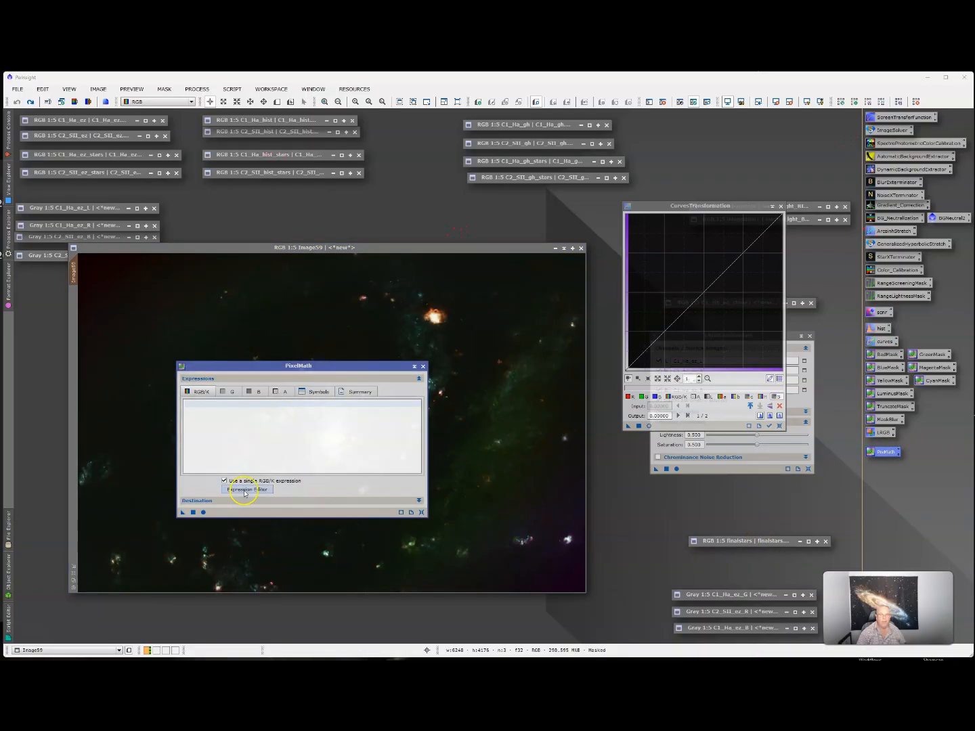
click(245, 491)
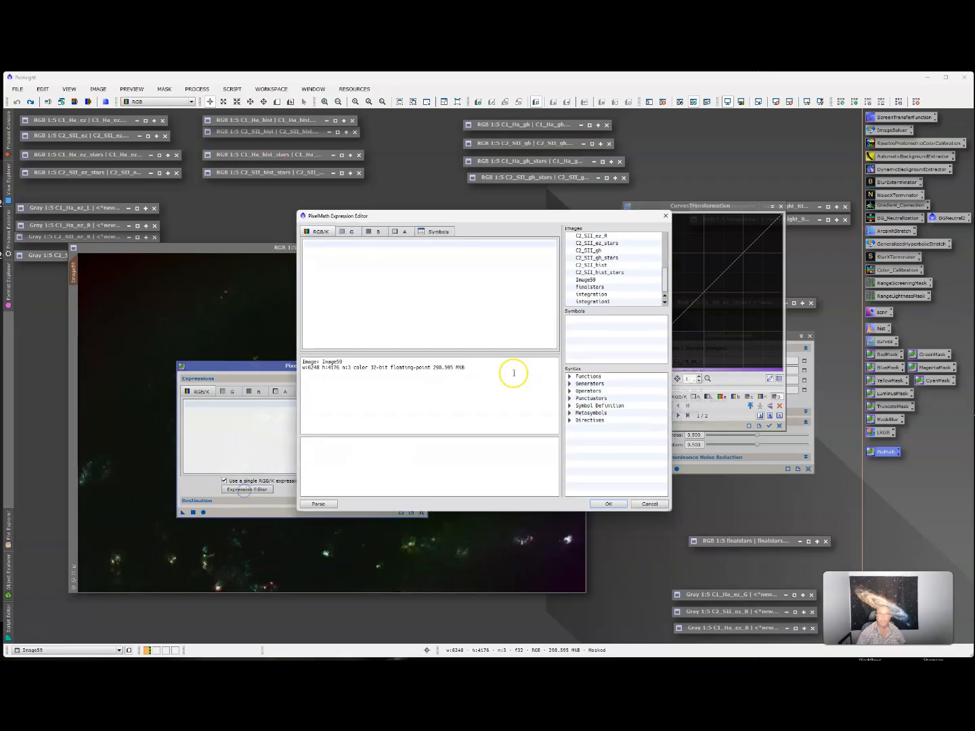
click(360, 252)
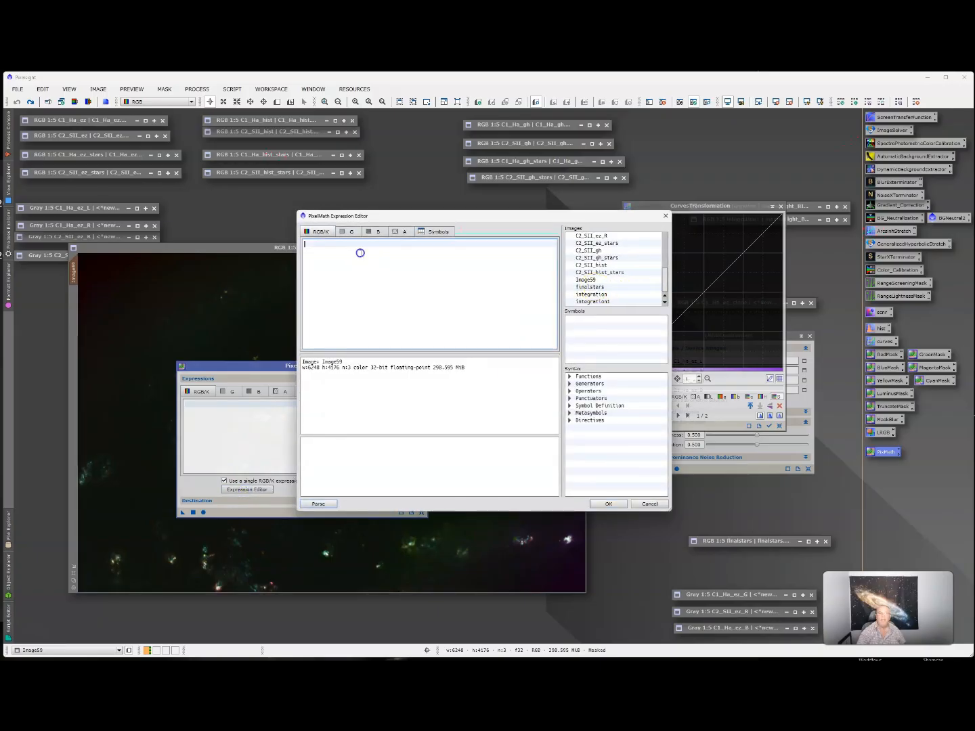
text((.5)
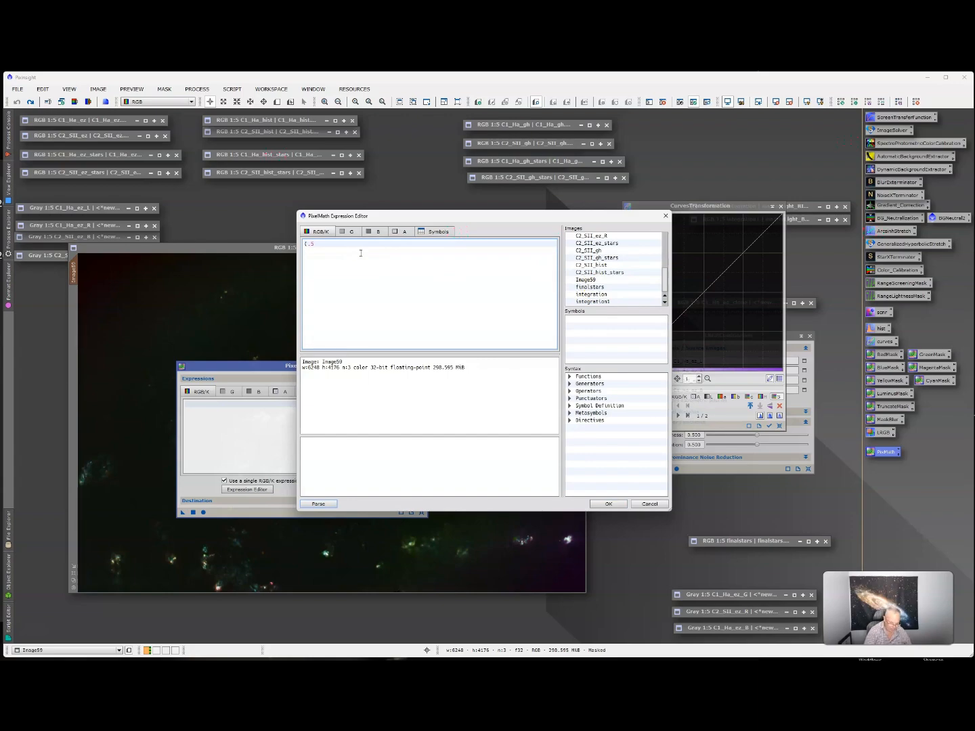
text(*)
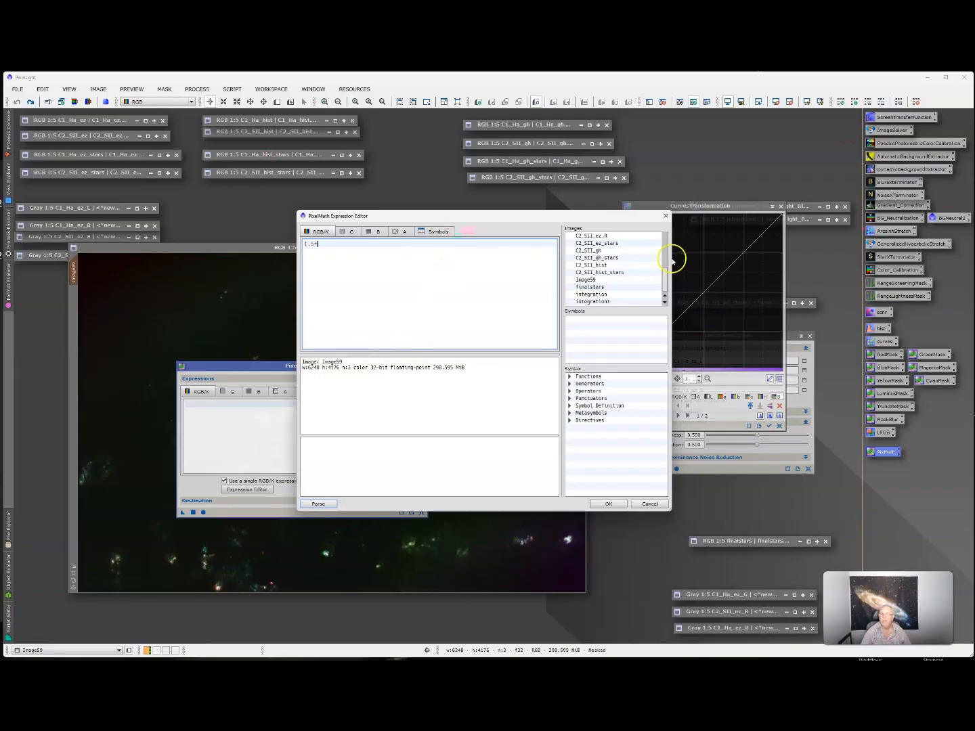
double_click(577, 288)
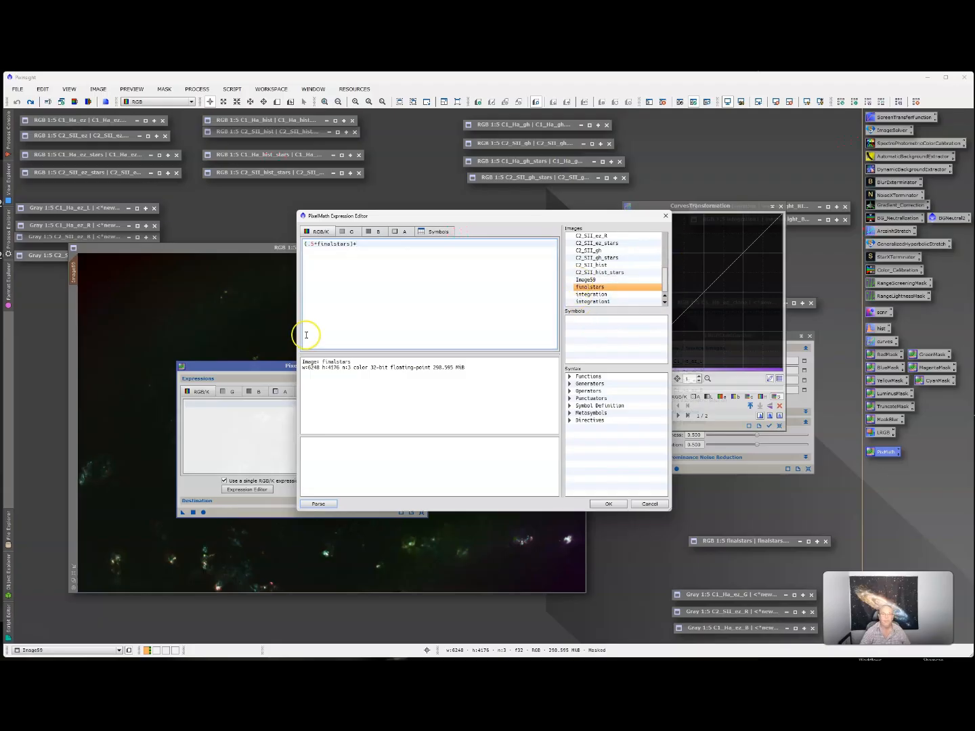
drag(431, 217, 401, 218)
double_click(547, 280)
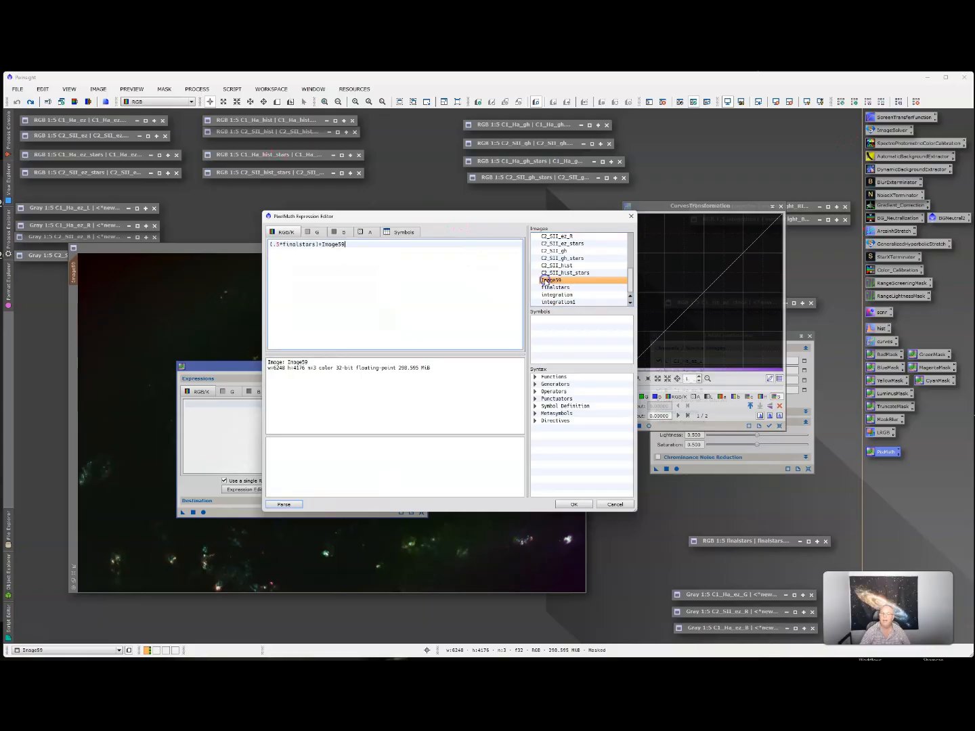
click(572, 504)
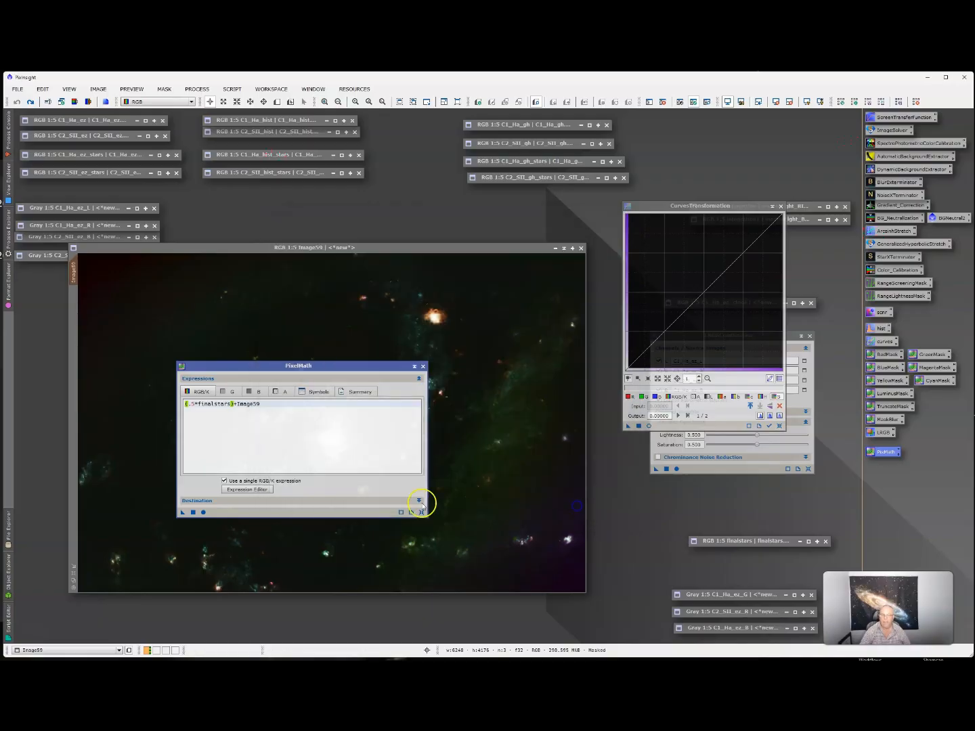
- Apply the half-strength star expression to create Image62, then iconize Image62 and Image59
click(193, 512)
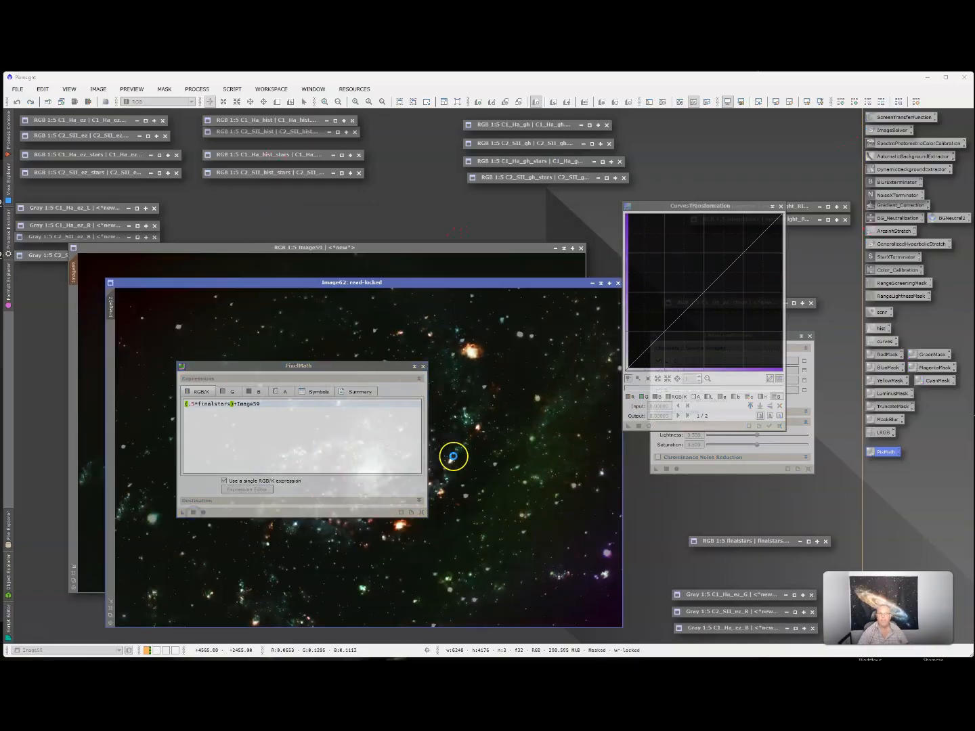
drag(306, 365, 728, 131)
drag(440, 284, 391, 253)
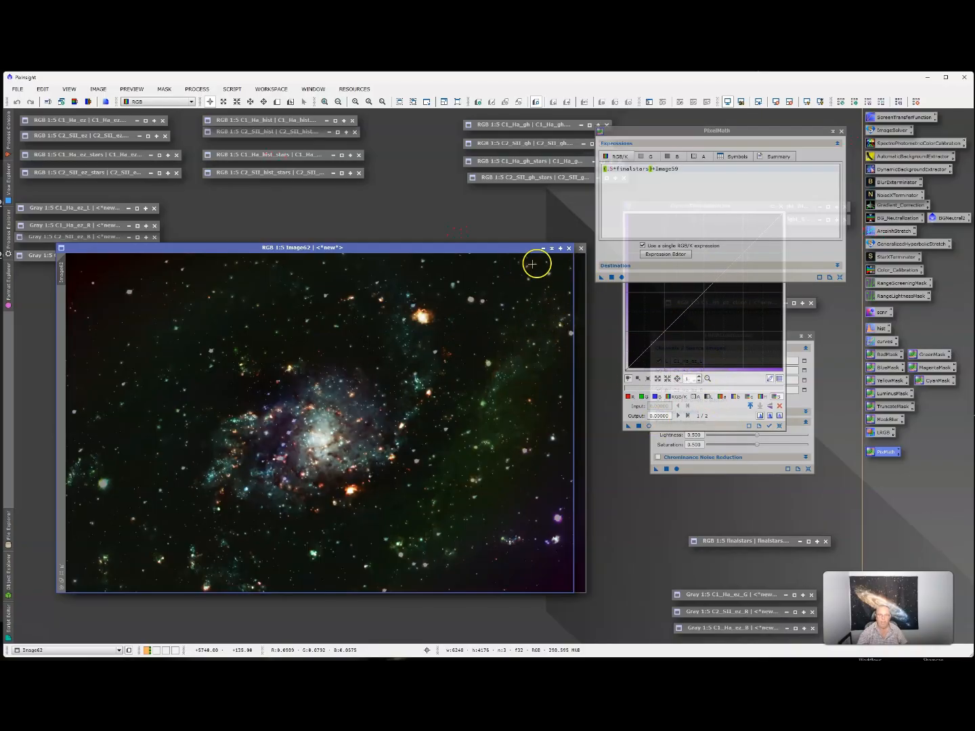
click(552, 251)
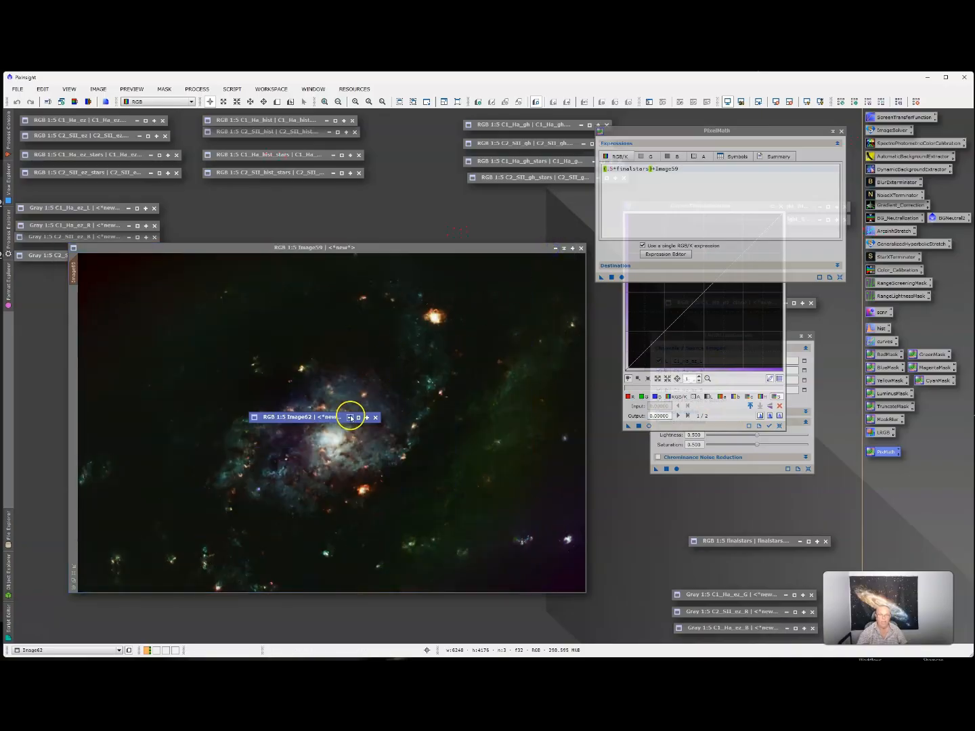
click(555, 249)
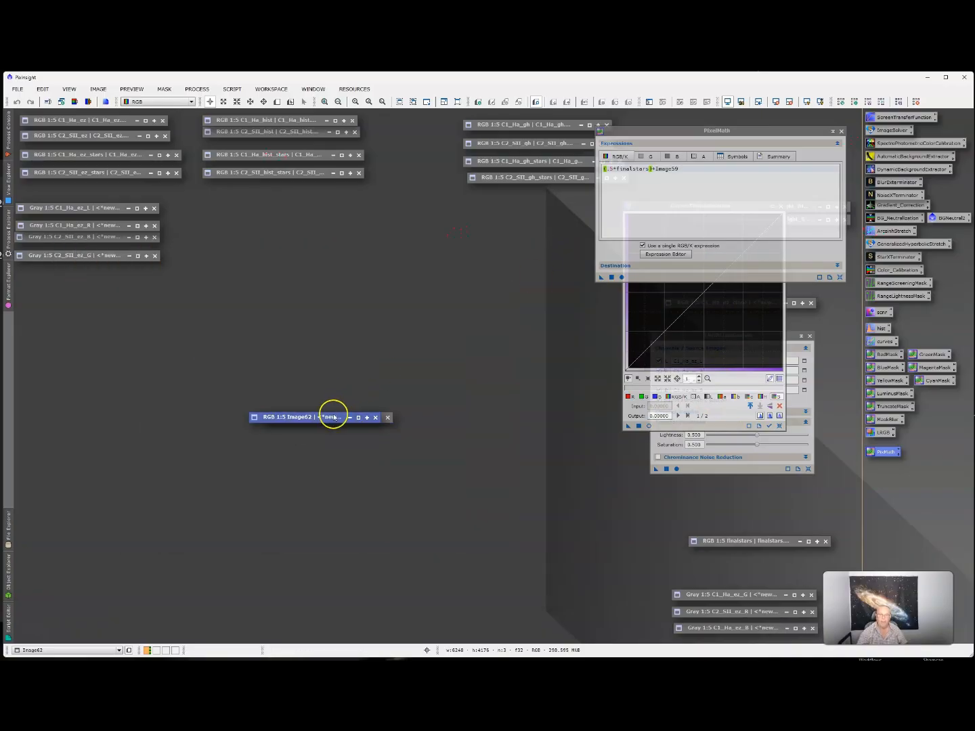
drag(331, 415, 251, 320)
- Shift the Image59 and Image62 icons left and close C1_Ha_ez_G, C2_SII_ez_R and C1_Ha_ez_B
drag(312, 413, 106, 354)
drag(207, 327, 67, 298)
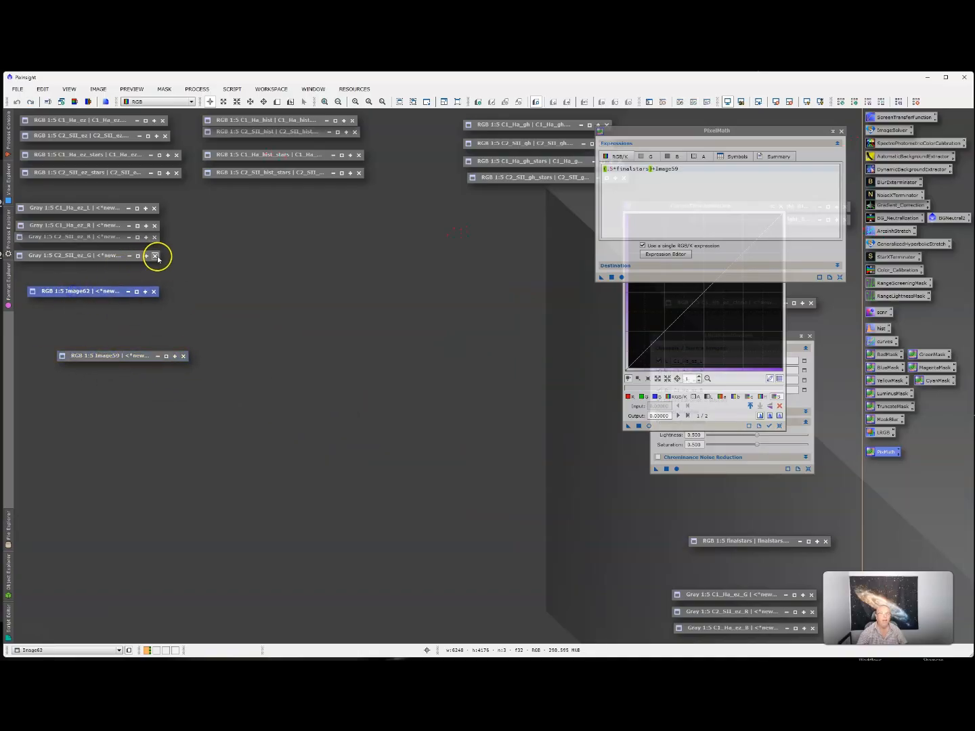
click(811, 594)
click(813, 611)
click(813, 629)
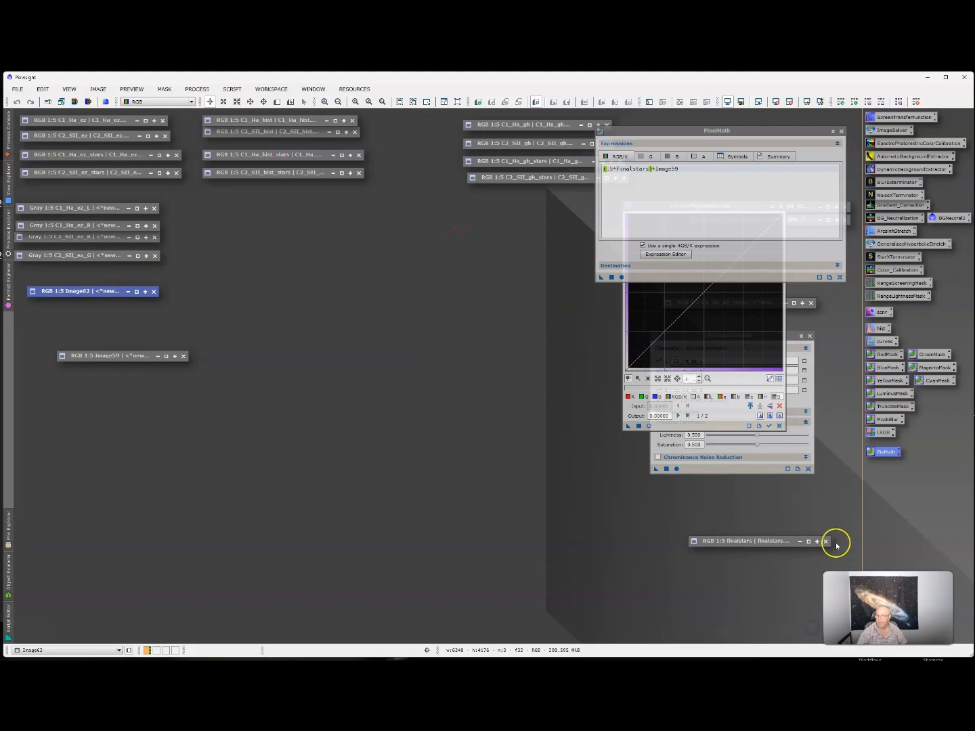
click(826, 542)
drag(773, 545, 784, 546)
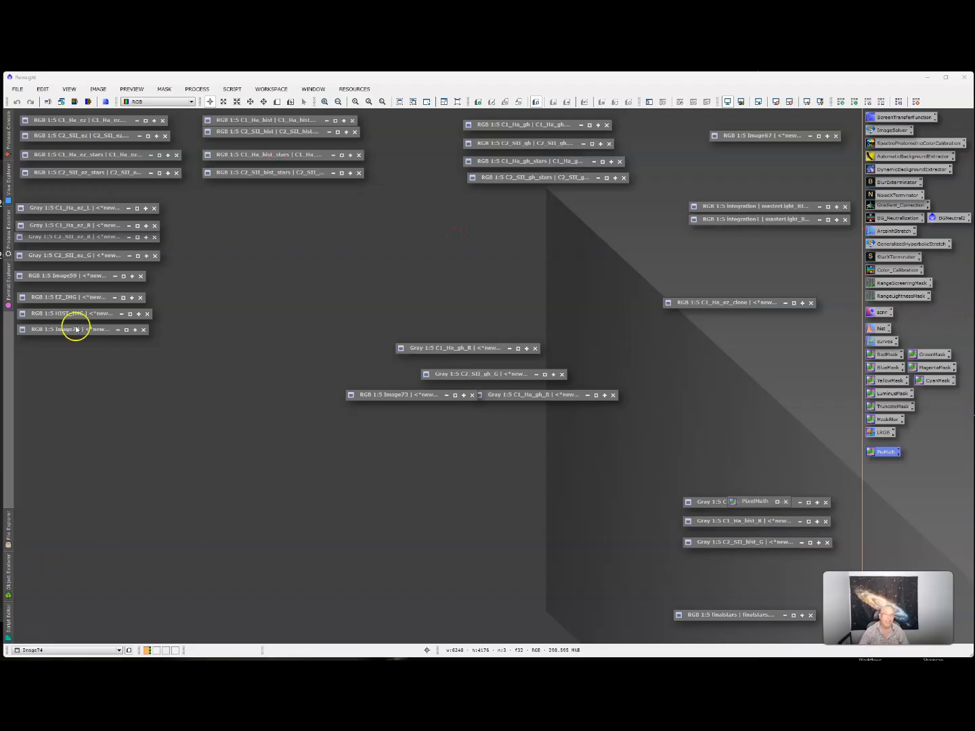
- Open EZ_IMG and HIST_IMG from their icons and position them in the workspace
double_click(84, 298)
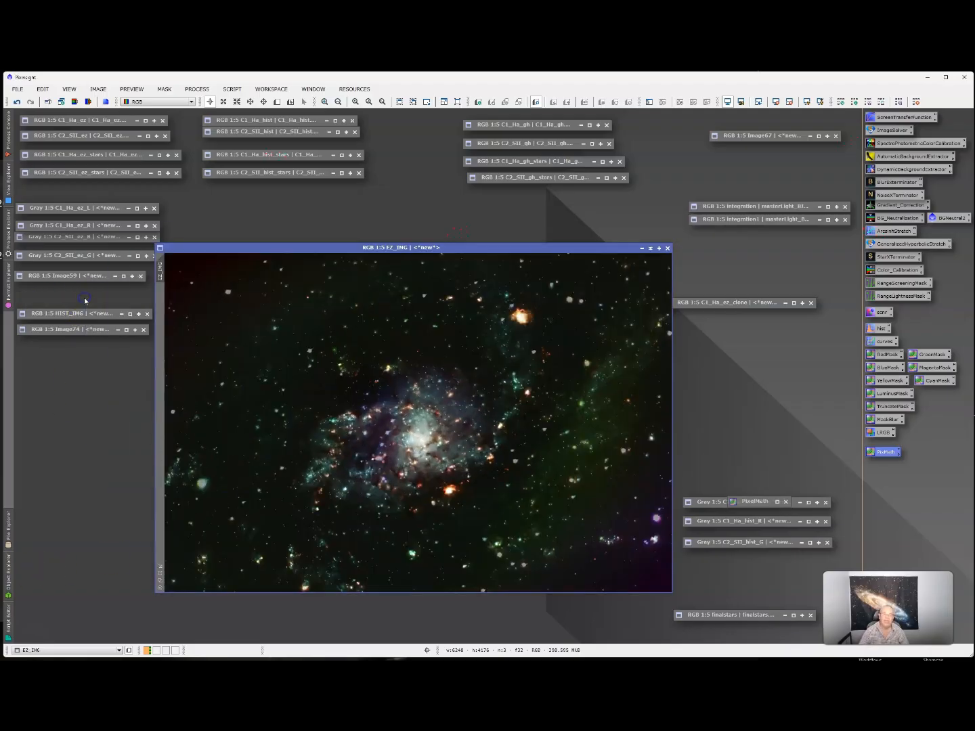
drag(427, 242, 572, 117)
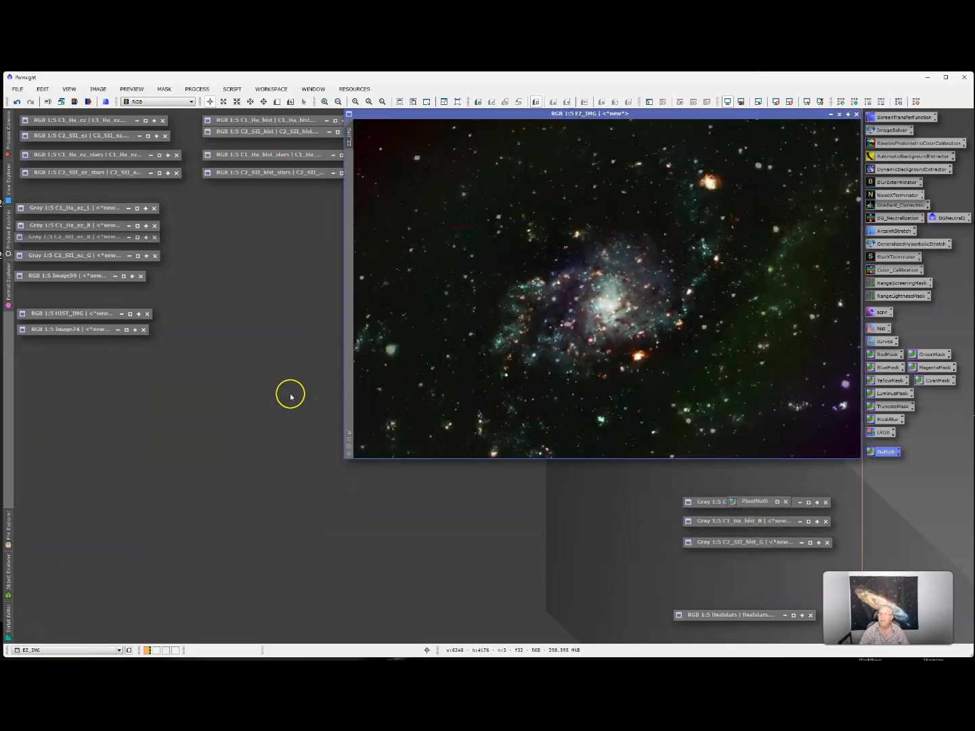
double_click(84, 316)
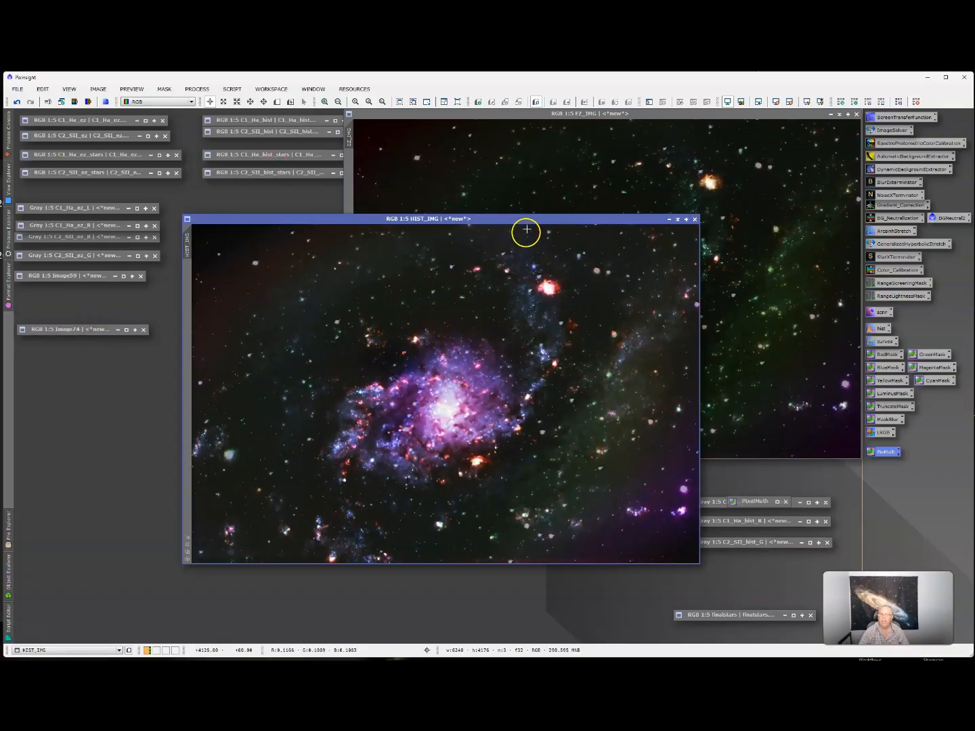
drag(533, 219, 399, 145)
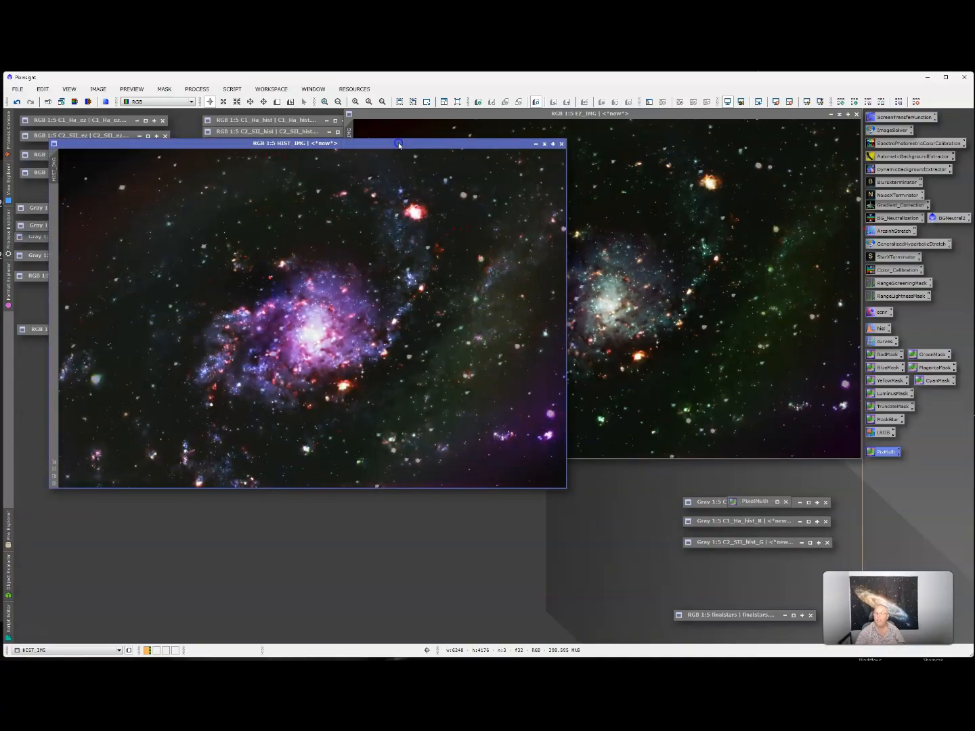
click(400, 143)
click(399, 142)
drag(399, 145, 623, 162)
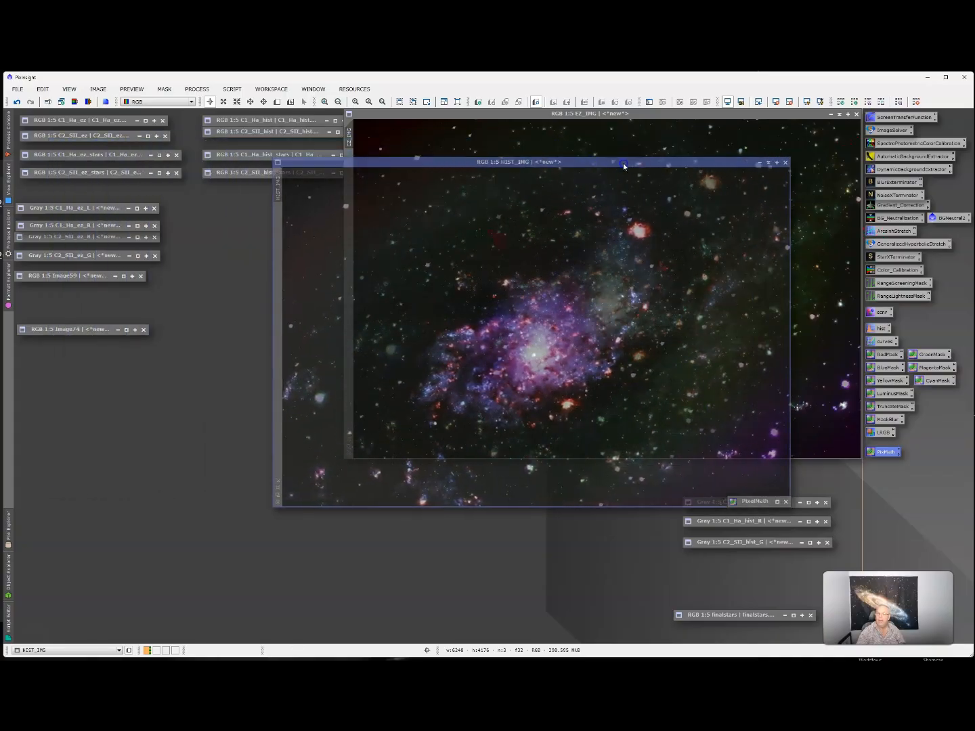
- Open Image74 and place it at upper left with HIST_IMG beside it
click(80, 331)
double_click(80, 332)
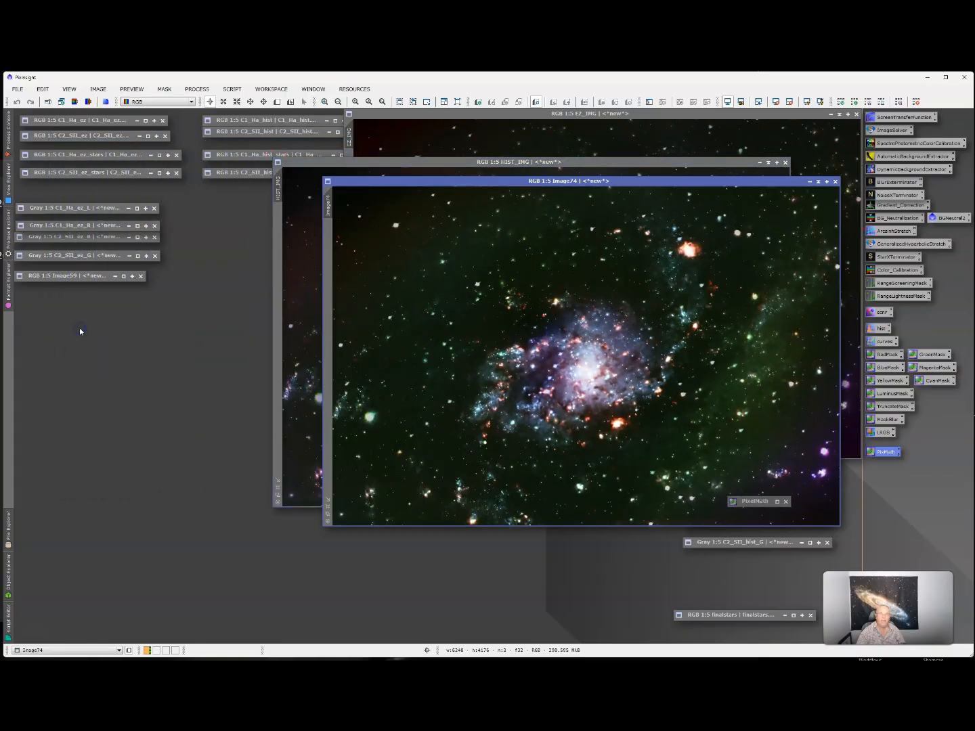
drag(635, 183, 424, 210)
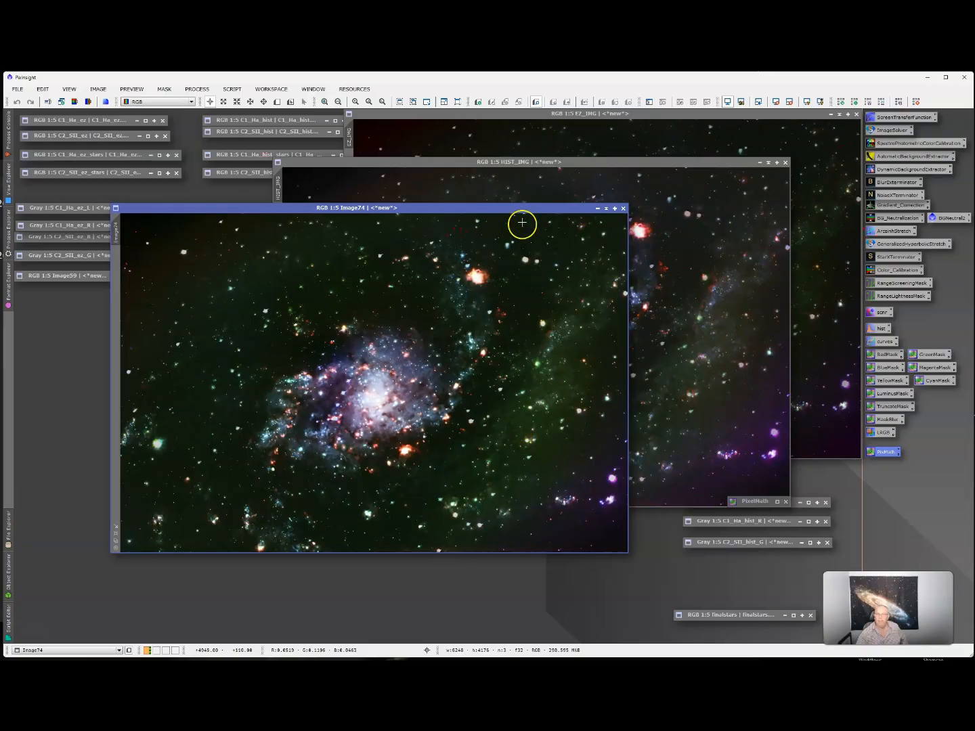
drag(522, 211, 369, 192)
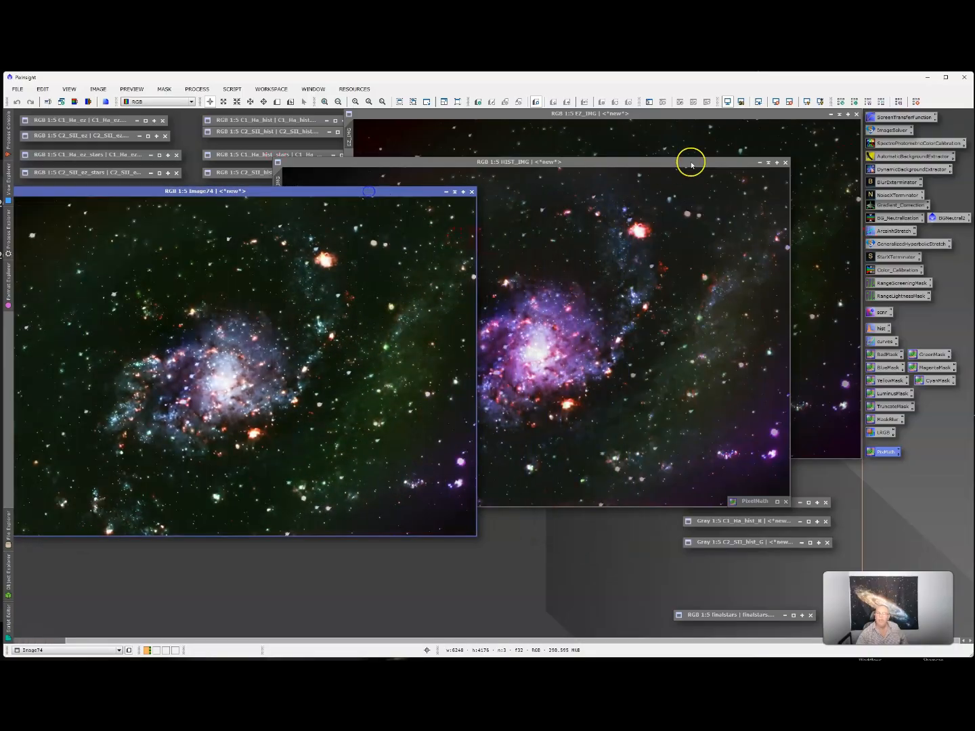
drag(637, 161, 748, 174)
drag(750, 192, 750, 193)
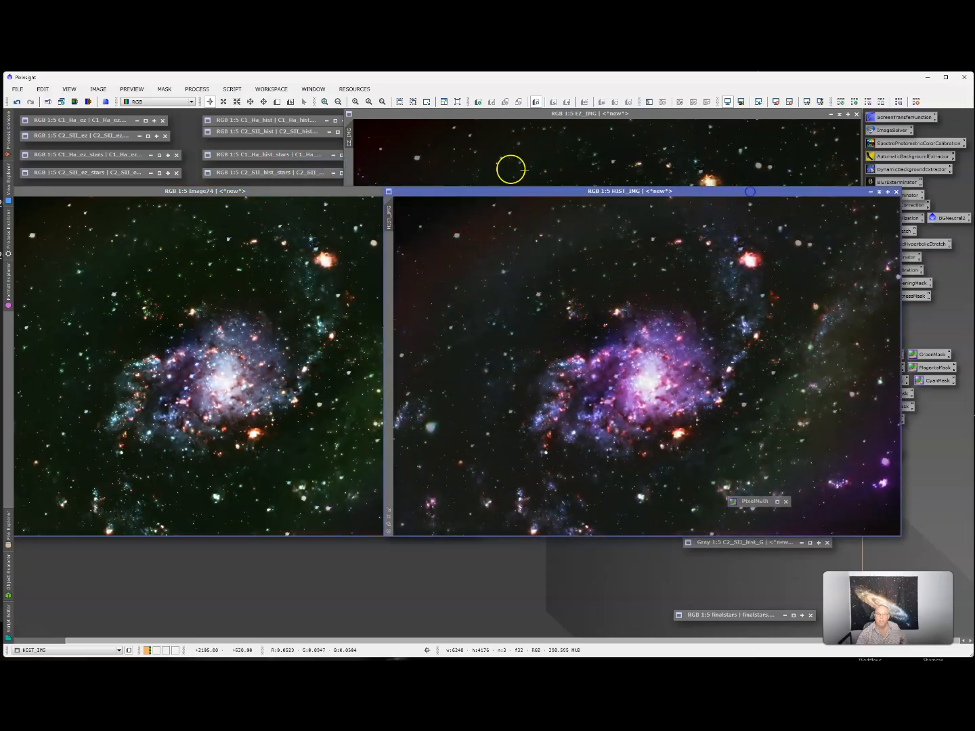
- Collapse EZ_IMG back to an icon and park it near the top
click(316, 191)
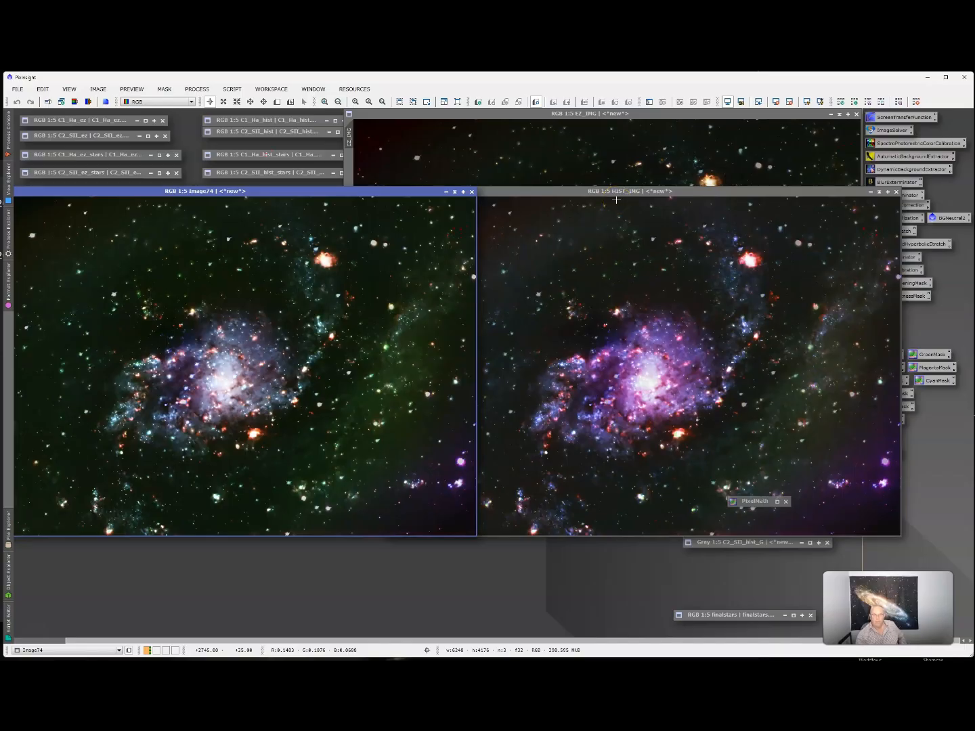
click(674, 117)
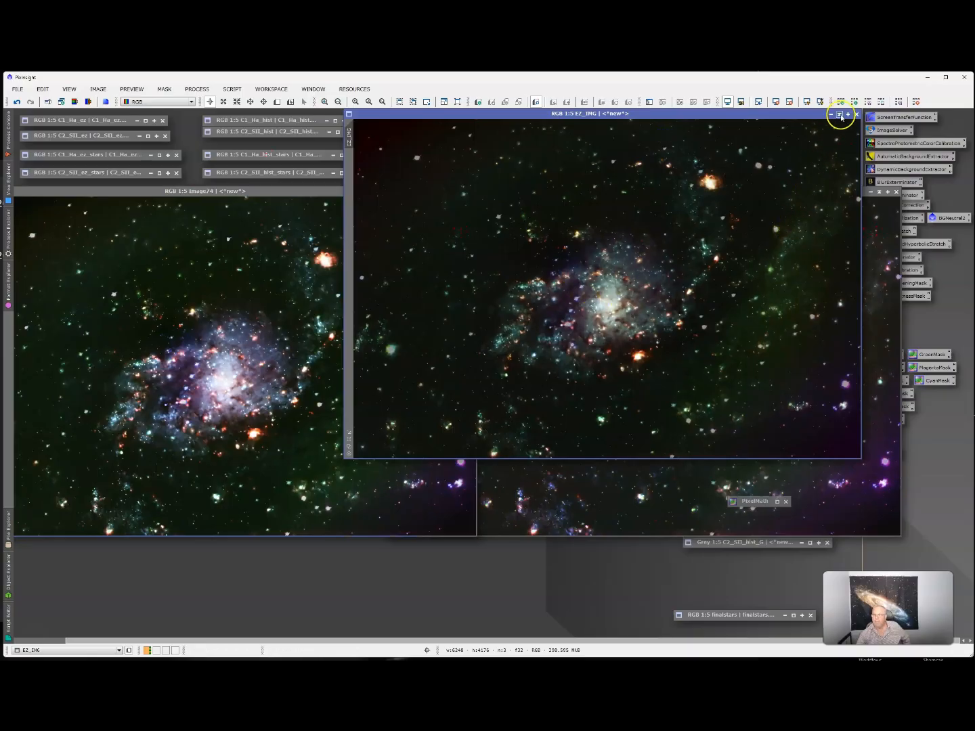
click(840, 113)
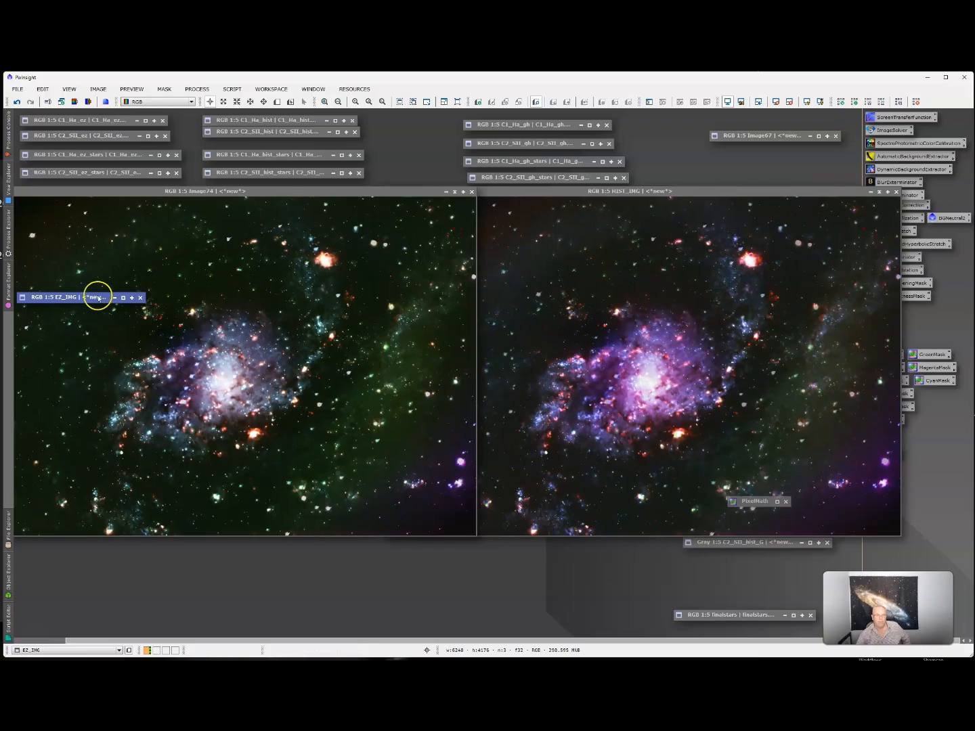
drag(98, 302, 719, 170)
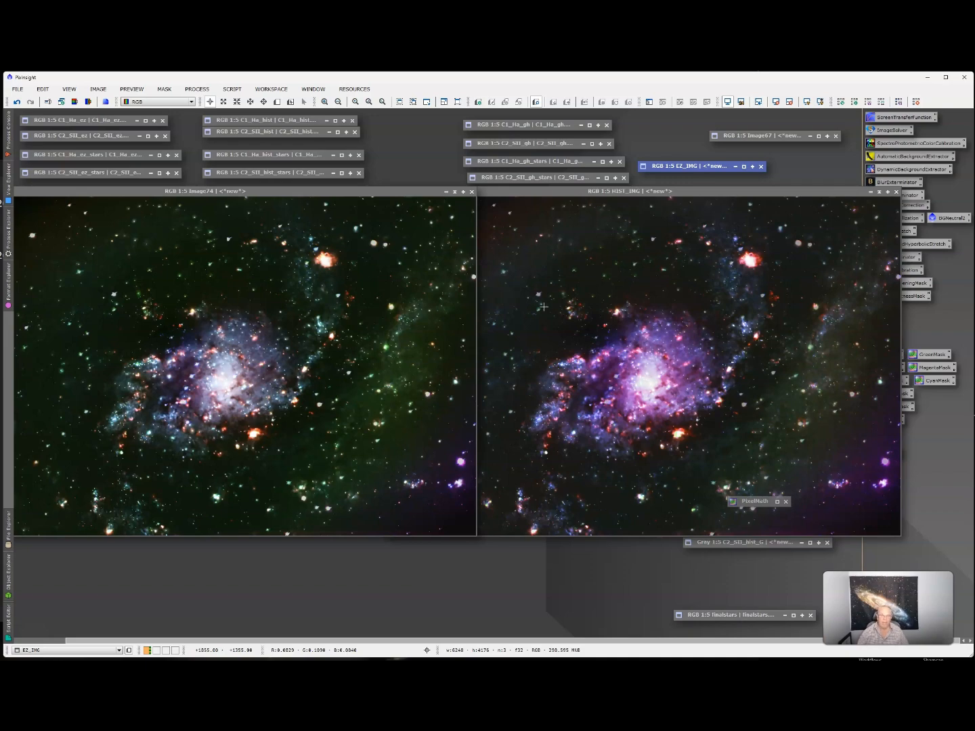
- Close the HIST_IMG window and maximize Image74 so it alone fills the workspace
click(887, 193)
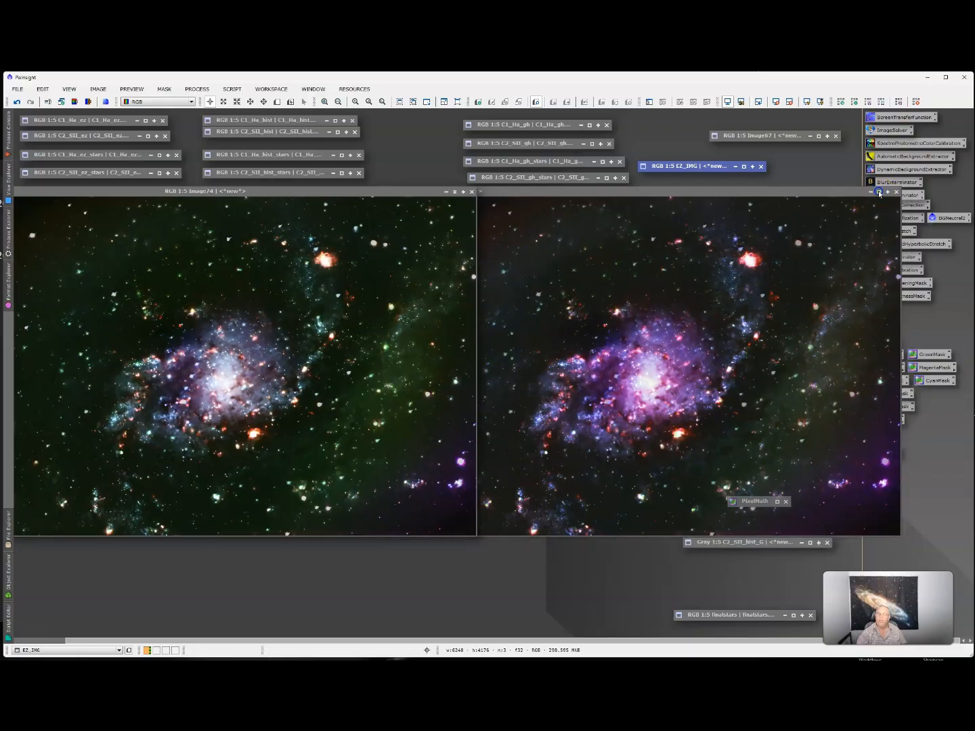
click(464, 191)
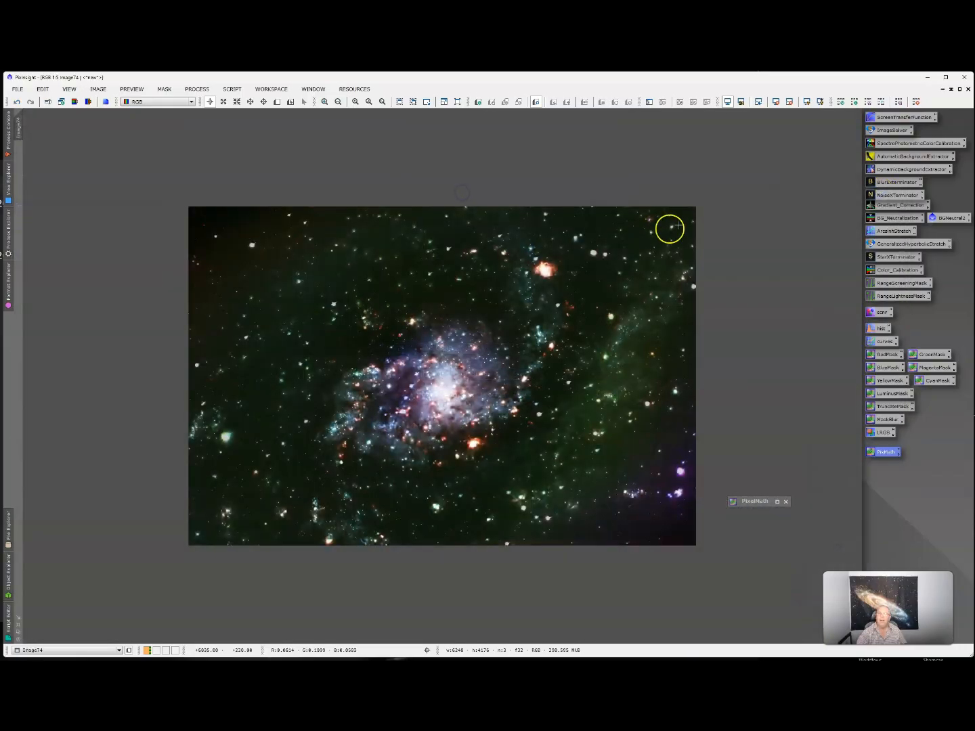
scroll(733, 281, down, 1)
scroll(732, 281, up, 4)
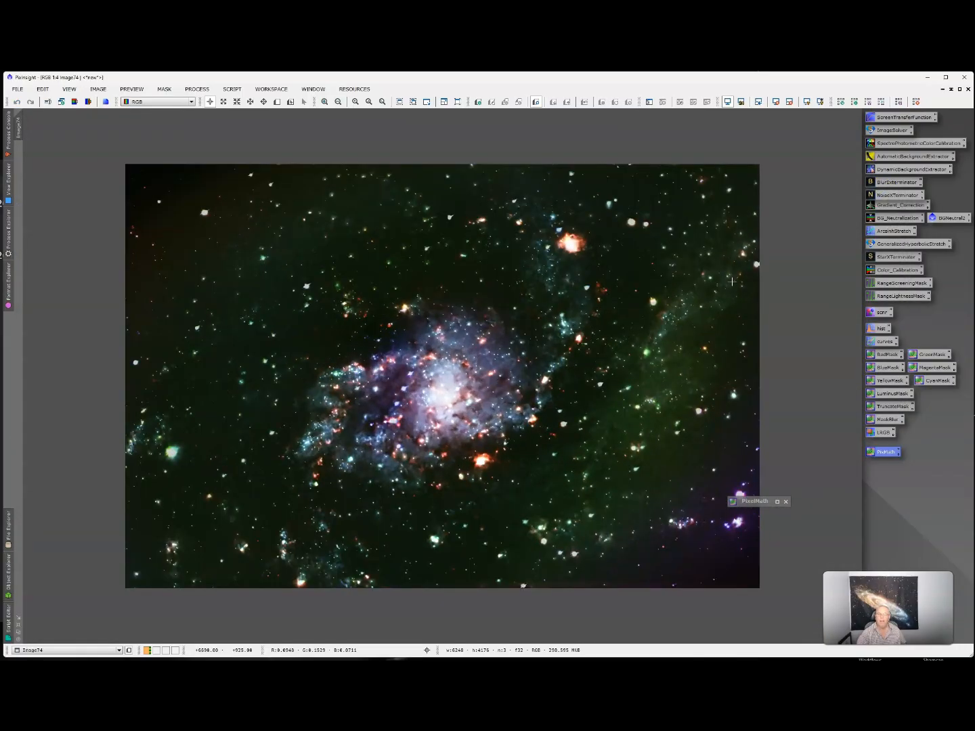